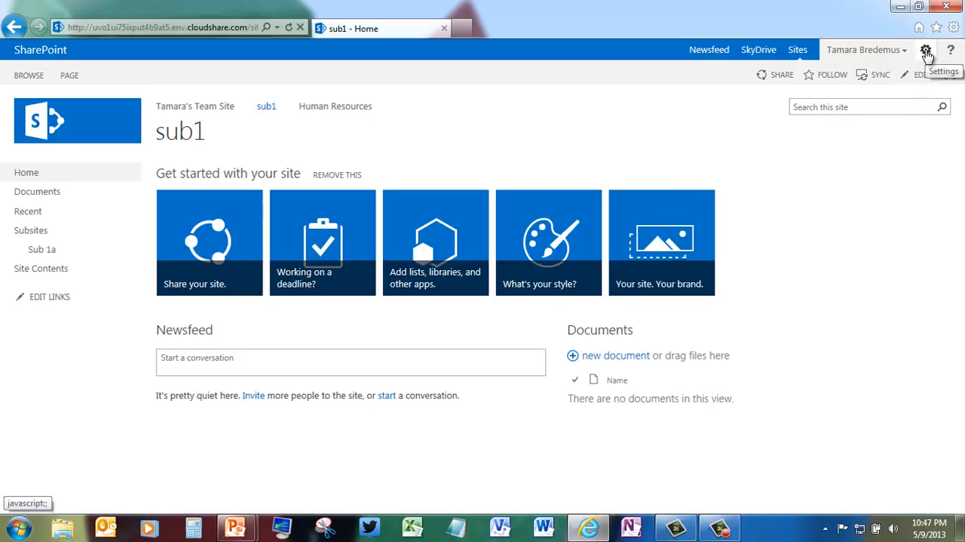
Step: Add a Document Library app named AnimalFolder to the sub1 site
{"action": "left_click", "coordinate": [926, 53]}
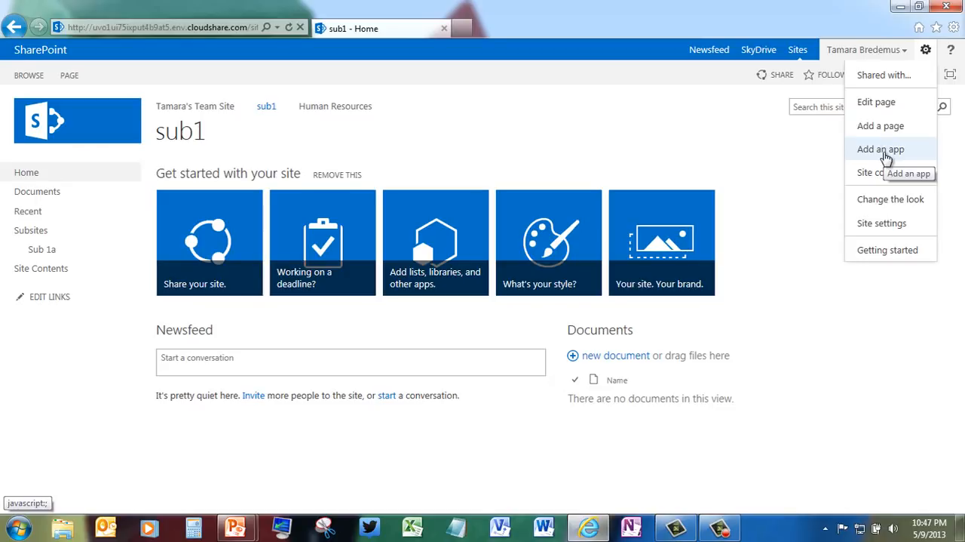
{"action": "left_click", "coordinate": [887, 155]}
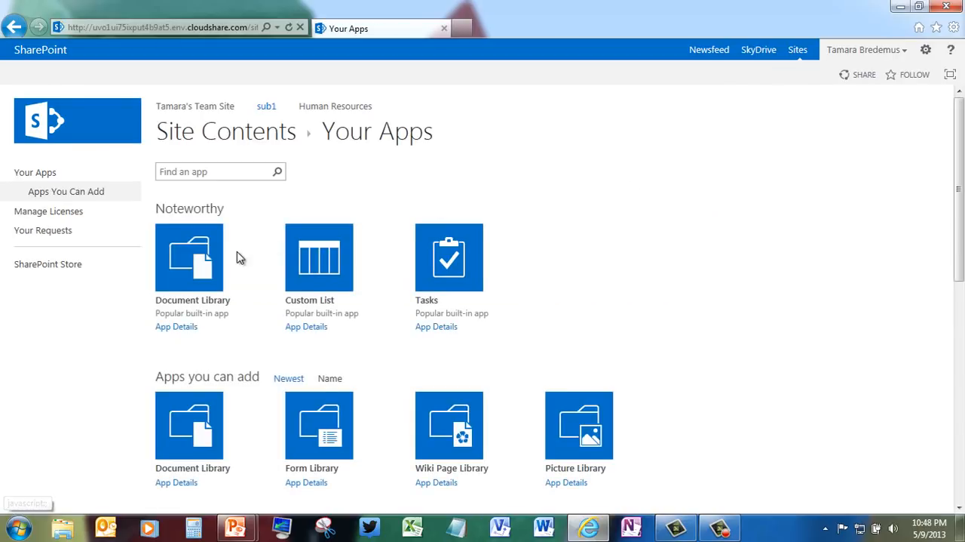
{"action": "left_click", "coordinate": [195, 264]}
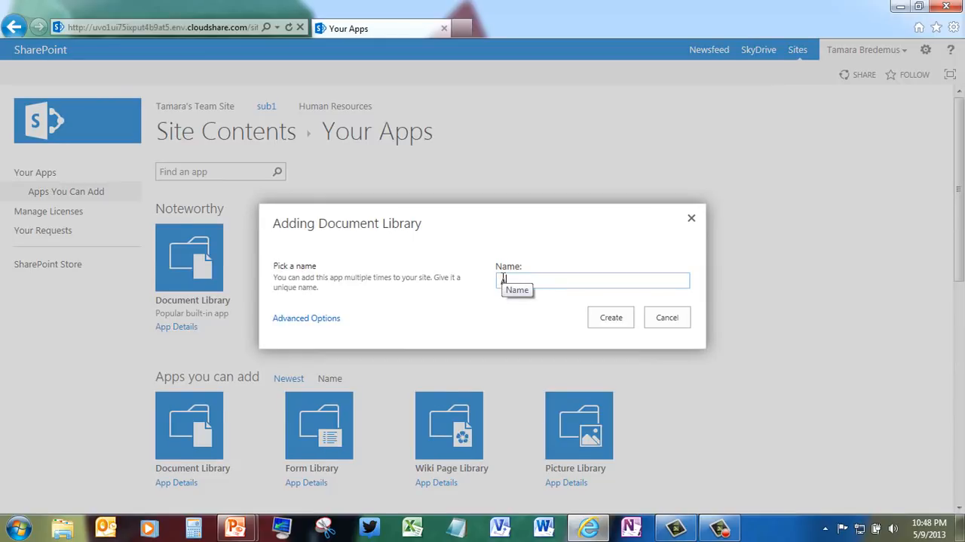
{"action": "type", "text": "Animal Folders"}
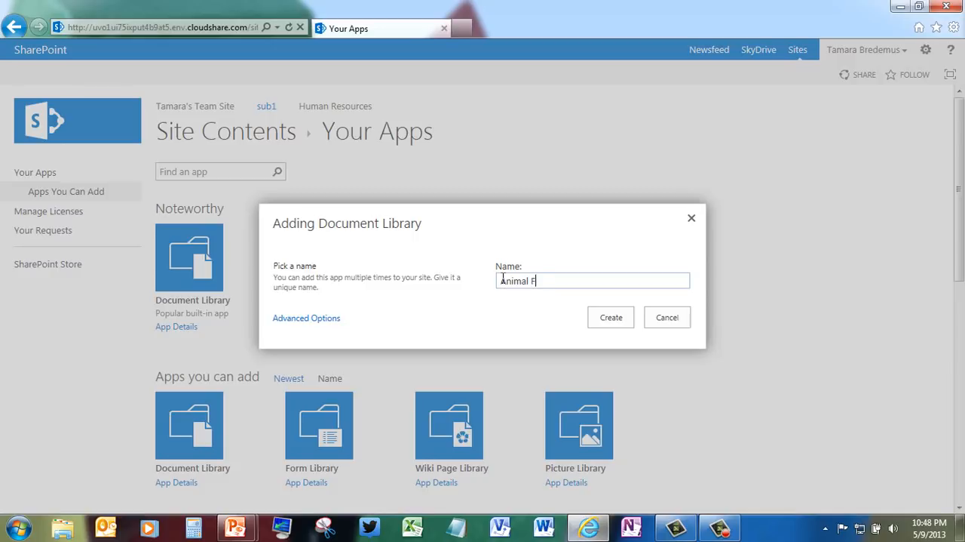
{"action": "key", "text": "BackSpace"}
{"action": "key", "text": "BackSpace"}
{"action": "key", "text": "BackSpace"}
{"action": "key", "text": "BackSpace"}
{"action": "type", "text": "lder"}
{"action": "left_click", "coordinate": [611, 318]}
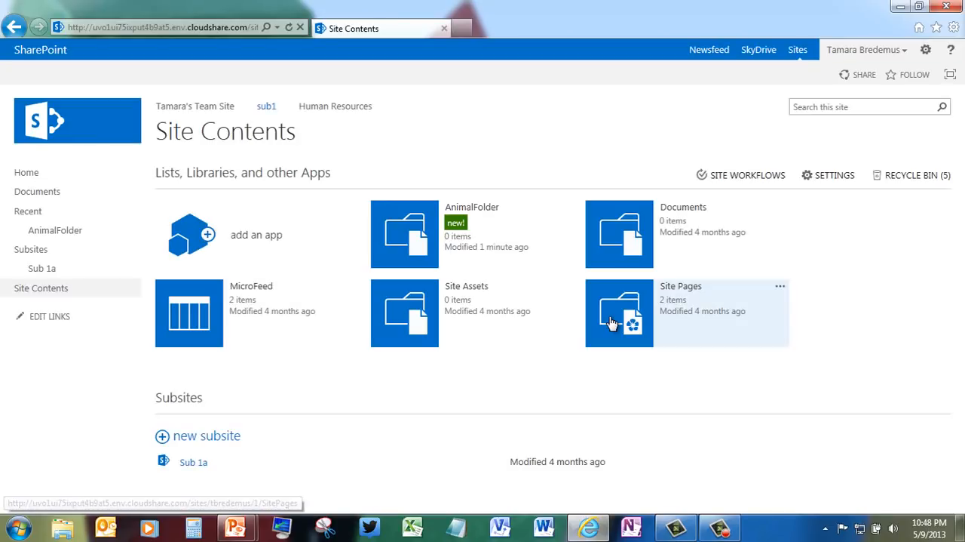
Step: Rename the AnimalFolder library to Animal Folder in its general settings and set it to display on the Quick Launch
{"action": "left_click", "coordinate": [420, 238]}
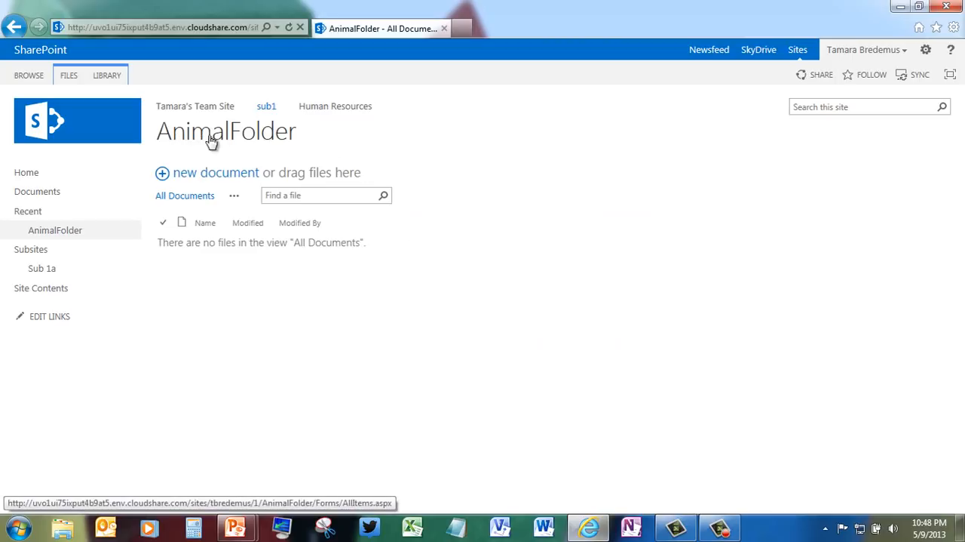
{"action": "left_click", "coordinate": [109, 76]}
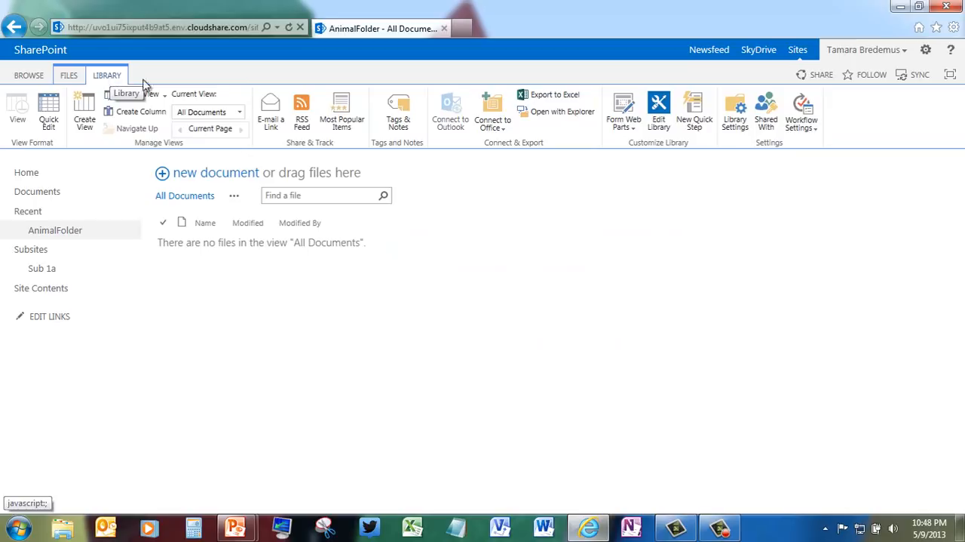
{"action": "left_click", "coordinate": [737, 117]}
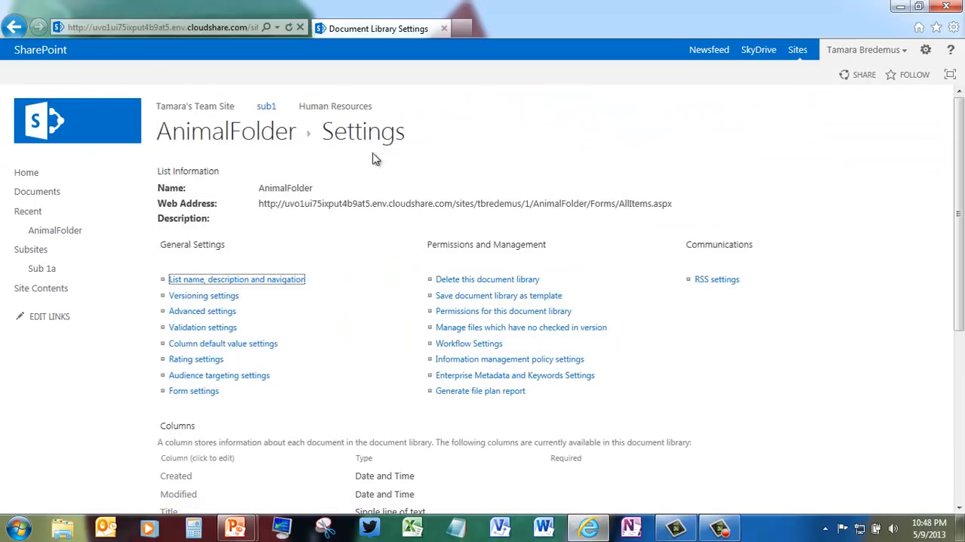
{"action": "left_click", "coordinate": [231, 283]}
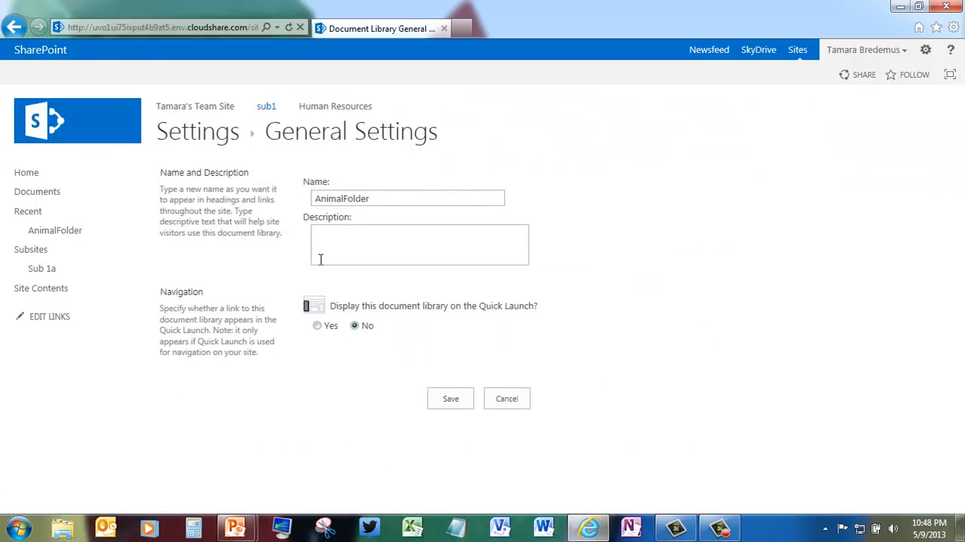
{"action": "left_click", "coordinate": [344, 198]}
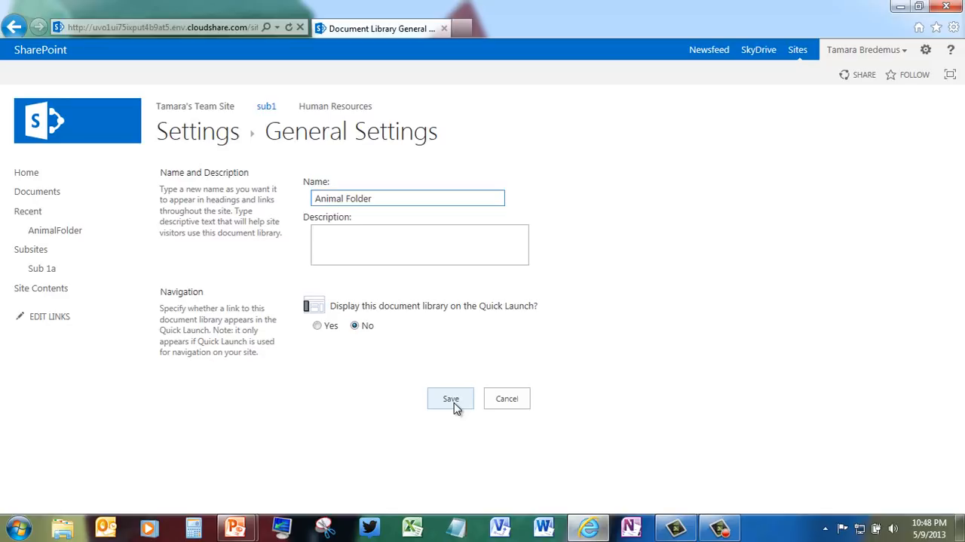
{"action": "left_click", "coordinate": [317, 326]}
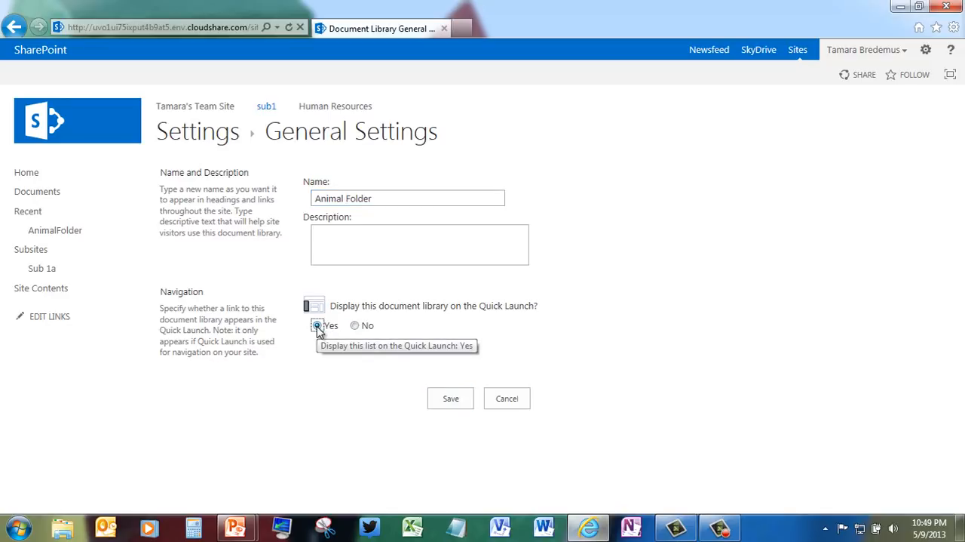
{"action": "left_click", "coordinate": [447, 405]}
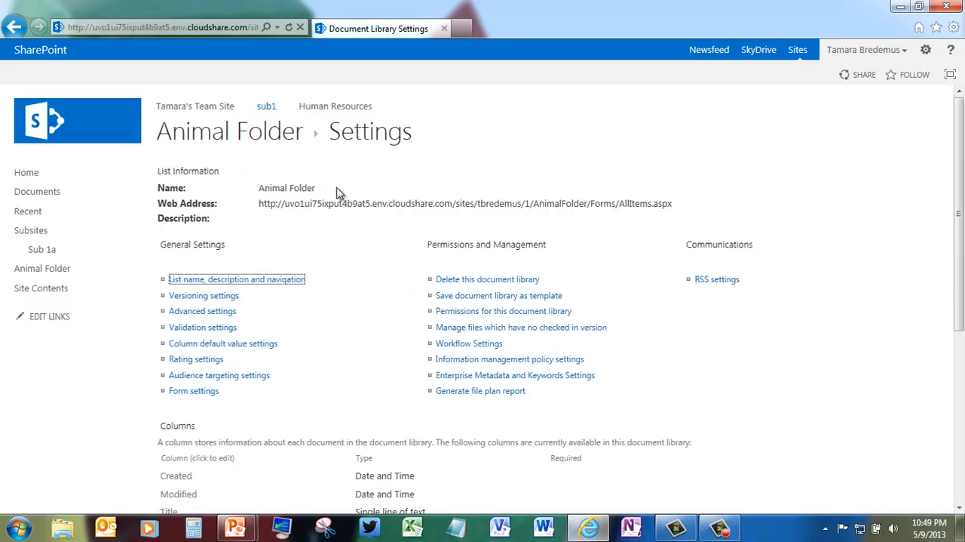
Step: Create a folder named Dogs in the Animal Folder library
{"action": "left_click", "coordinate": [272, 133]}
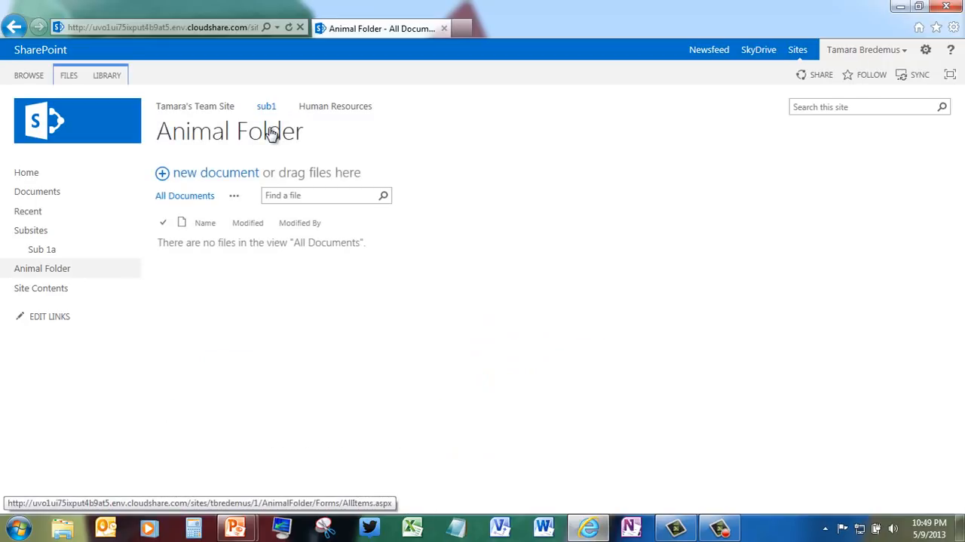
{"action": "left_click", "coordinate": [68, 78]}
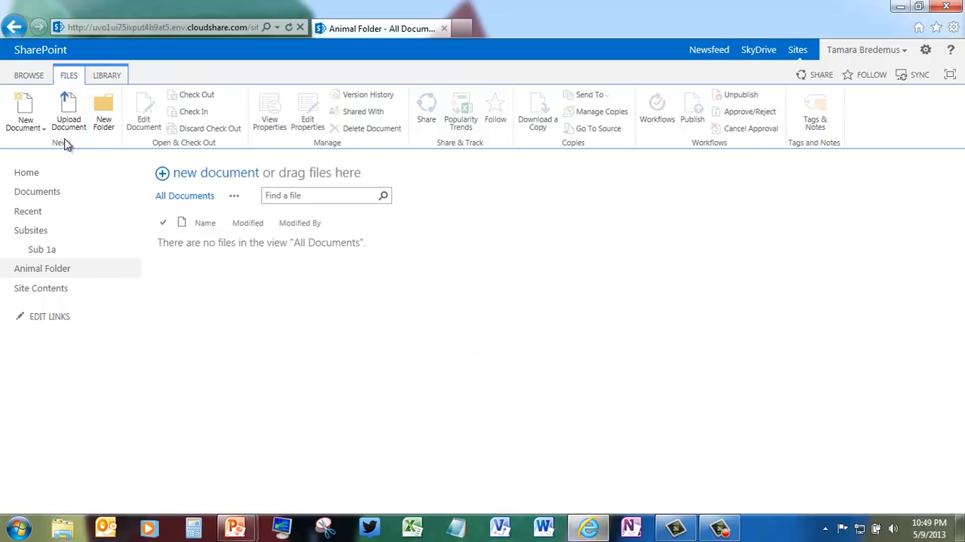
{"action": "left_click", "coordinate": [106, 115]}
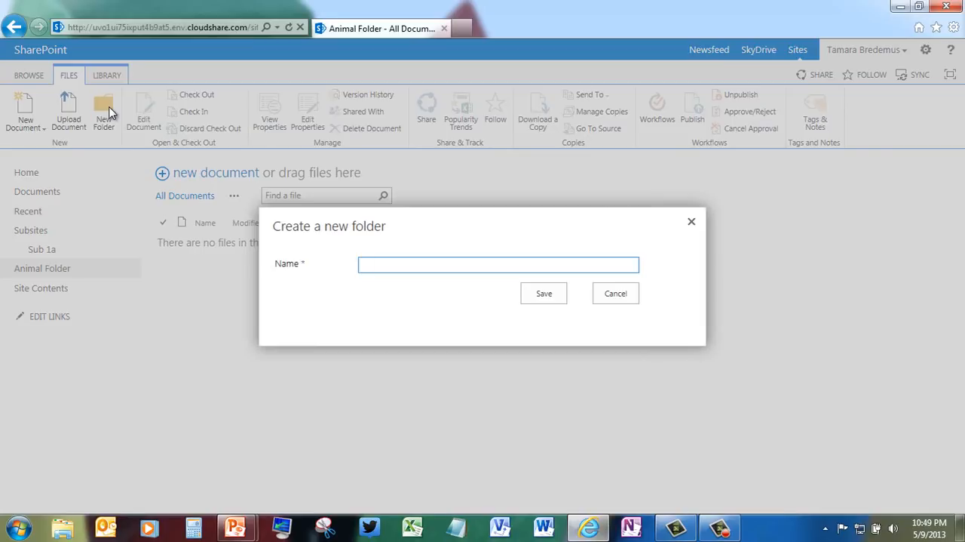
{"action": "type", "text": "Dogs"}
{"action": "left_click", "coordinate": [534, 298]}
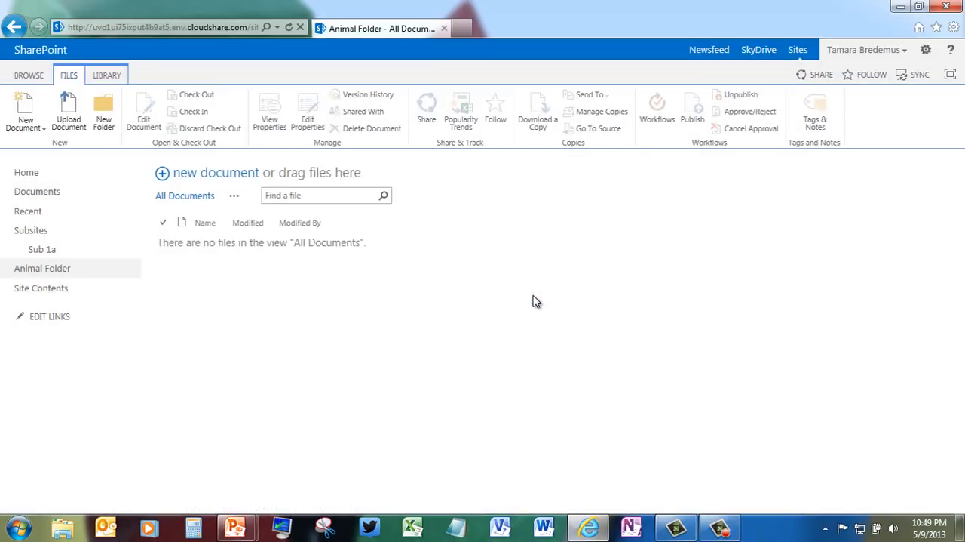
Step: Create two more folders named Cats and Horses at the top level of the Animal Folder library
{"action": "left_click", "coordinate": [102, 109]}
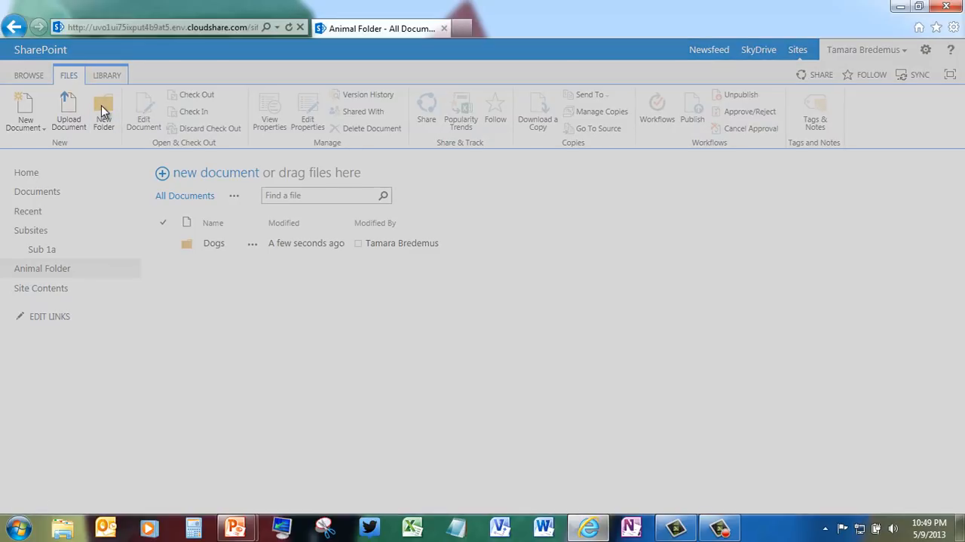
{"action": "type", "text": "Cats"}
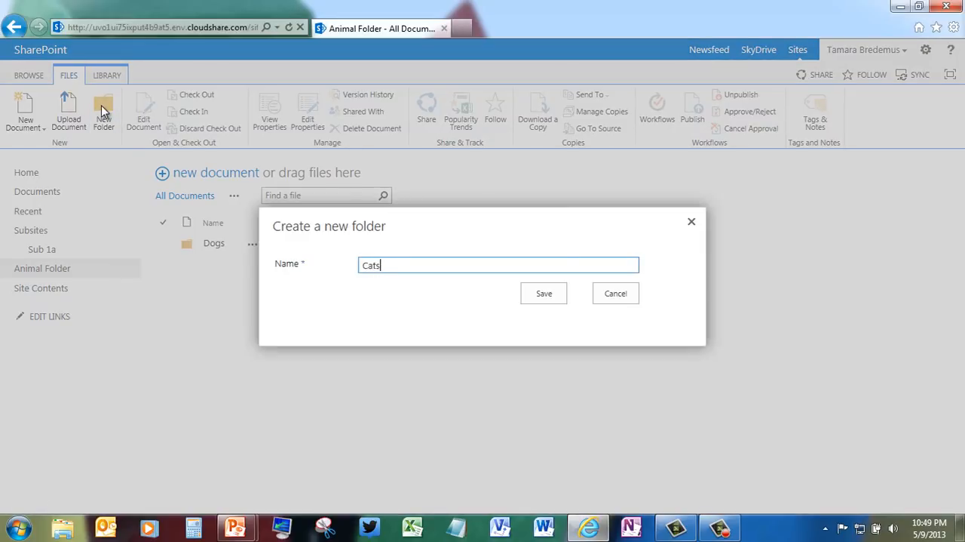
{"action": "left_click", "coordinate": [538, 295]}
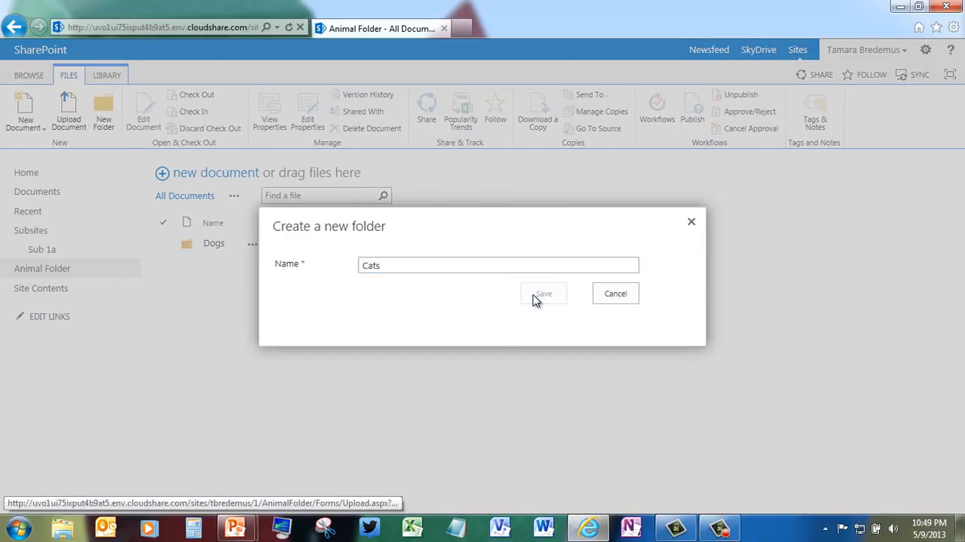
{"action": "left_click", "coordinate": [103, 110]}
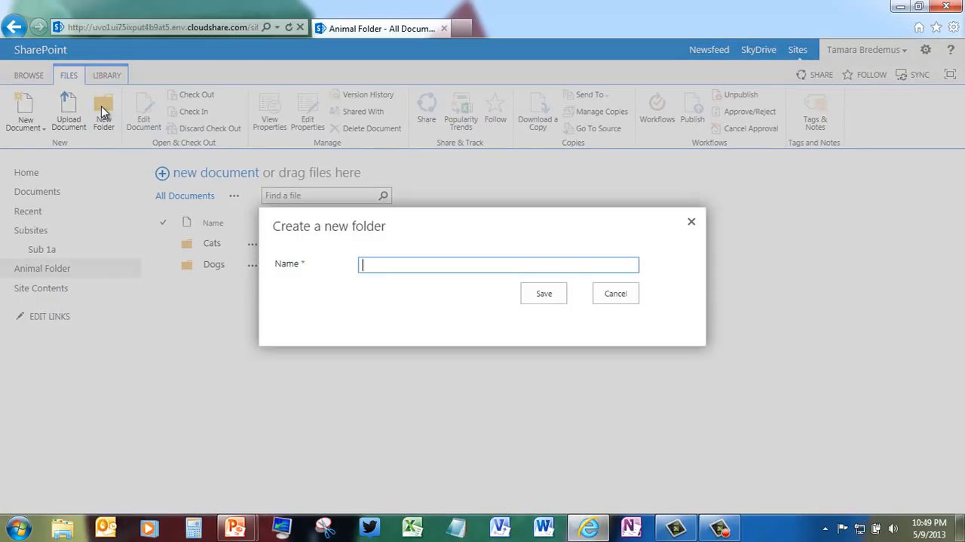
{"action": "type", "text": "Horses"}
{"action": "left_click", "coordinate": [543, 296]}
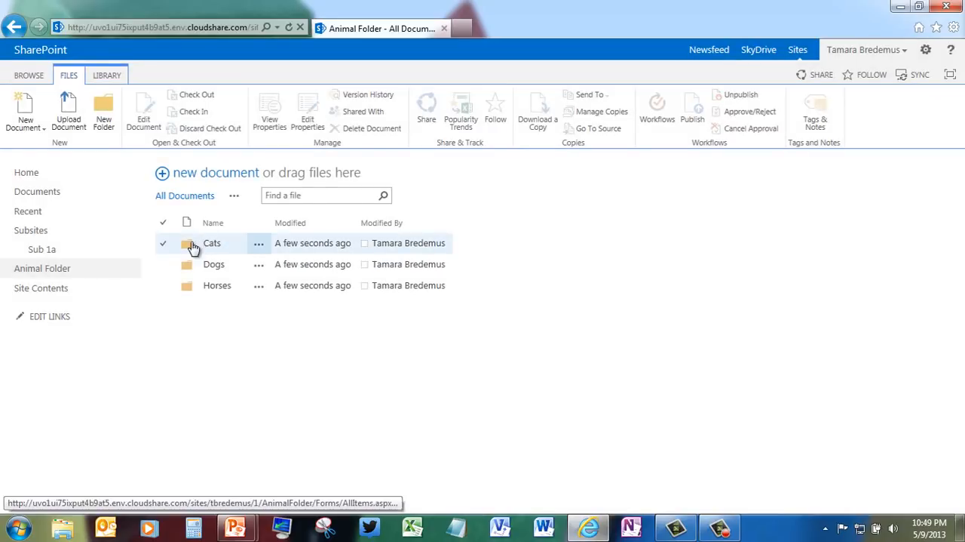
Step: Create a subfolder named Small inside the Cats folder
{"action": "left_click", "coordinate": [187, 249]}
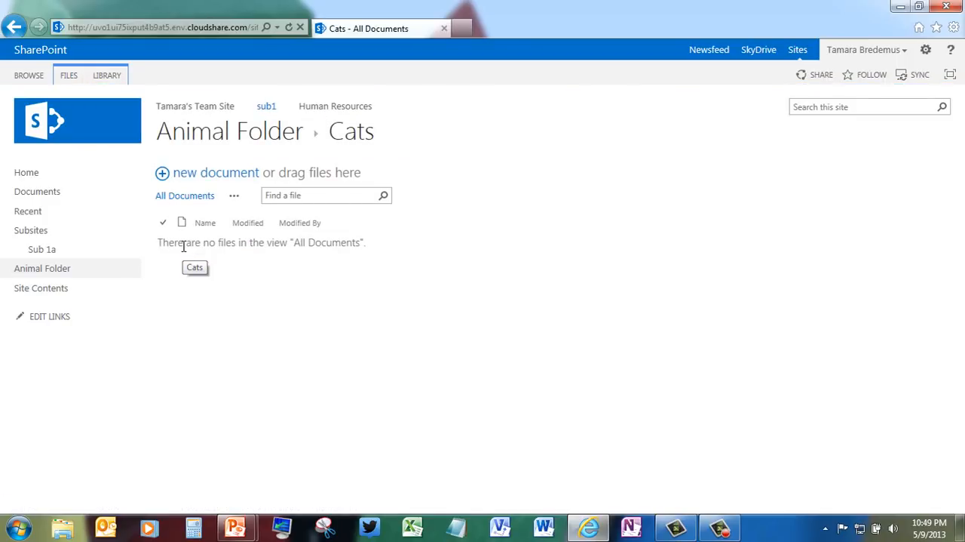
{"action": "left_click", "coordinate": [72, 86]}
{"action": "left_click", "coordinate": [103, 121]}
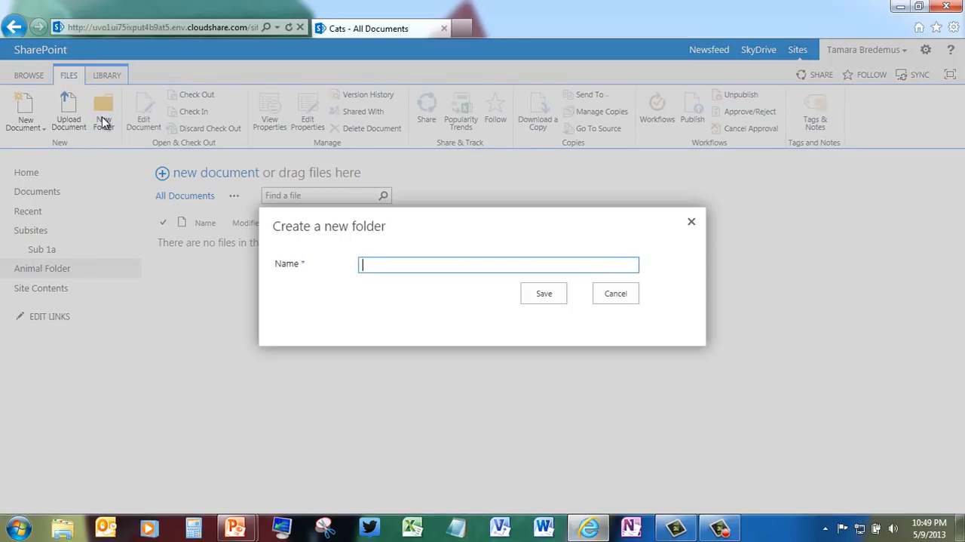
{"action": "type", "text": "Small"}
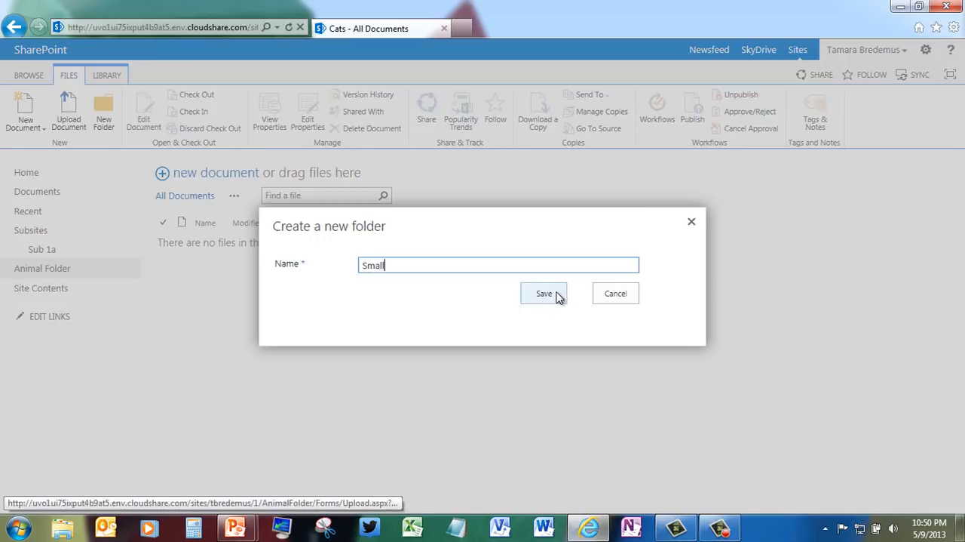
{"action": "left_click", "coordinate": [544, 294]}
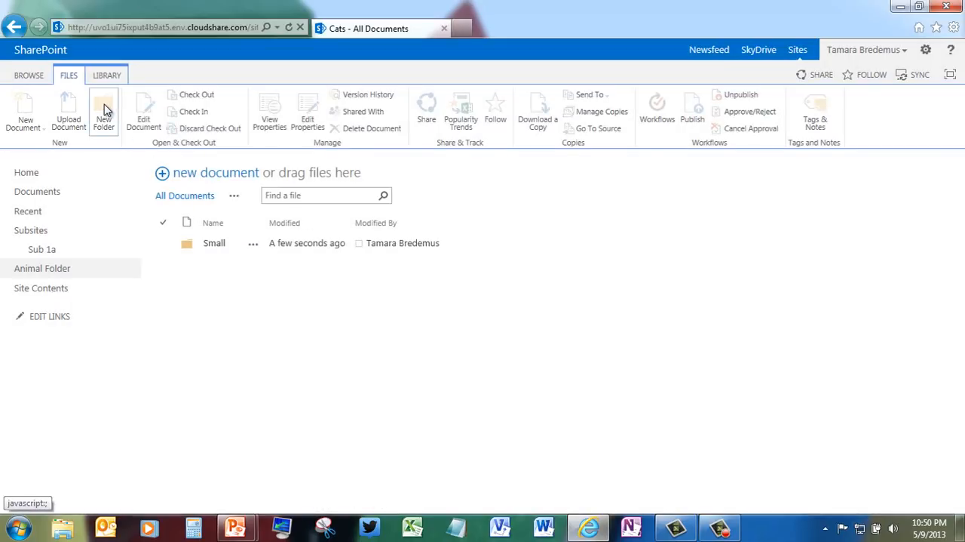
Step: Create two more subfolders named Medium and Large in the Cats folder
{"action": "left_click", "coordinate": [105, 113]}
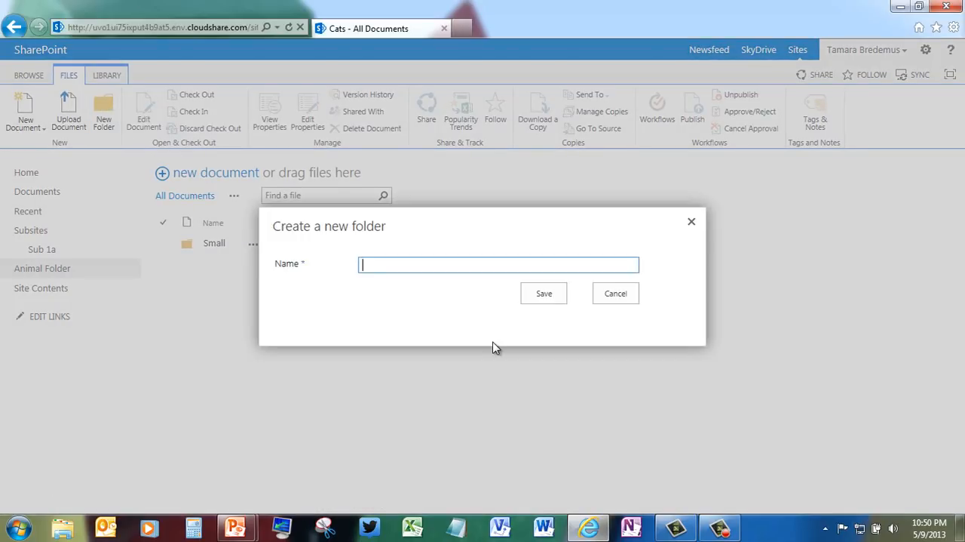
{"action": "type", "text": "Medium"}
{"action": "left_click", "coordinate": [554, 298]}
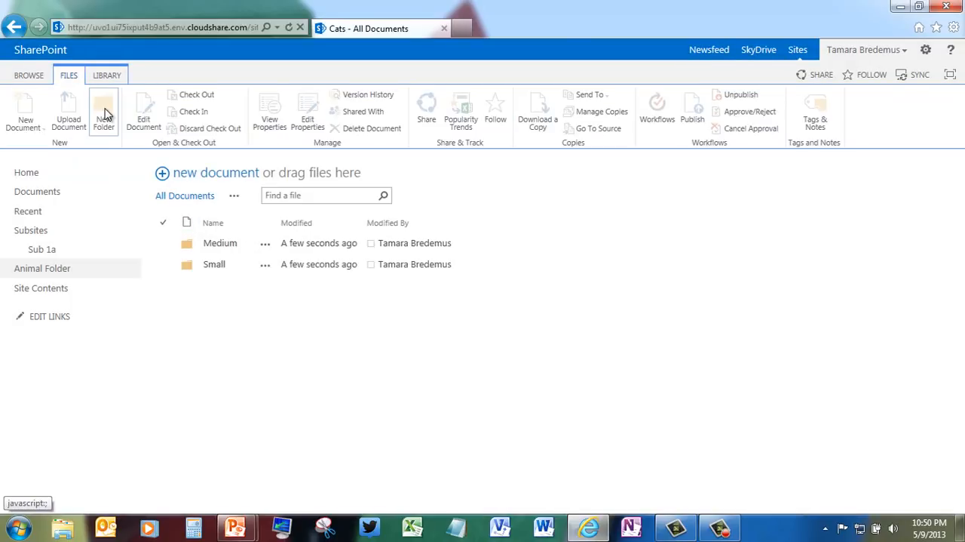
{"action": "left_click", "coordinate": [105, 113]}
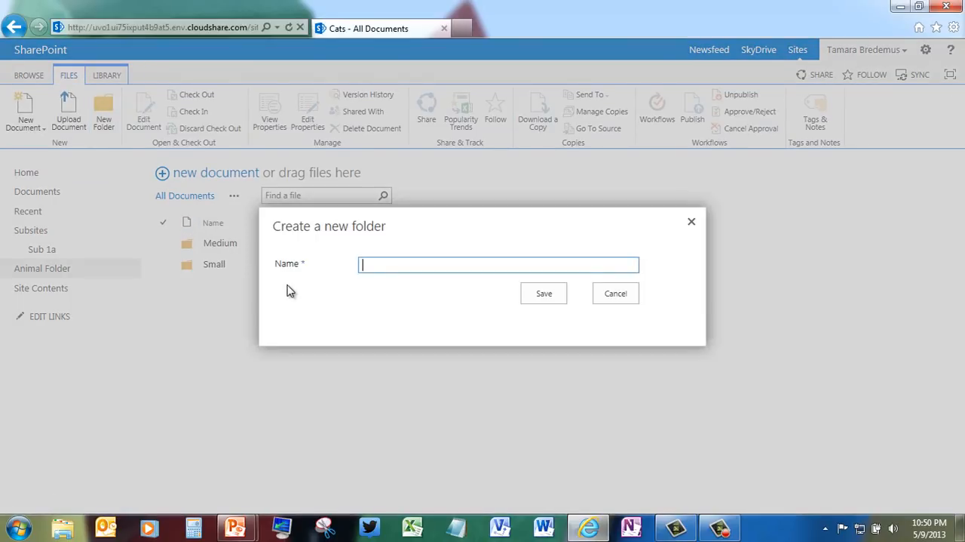
{"action": "type", "text": "Large"}
{"action": "left_click", "coordinate": [556, 295]}
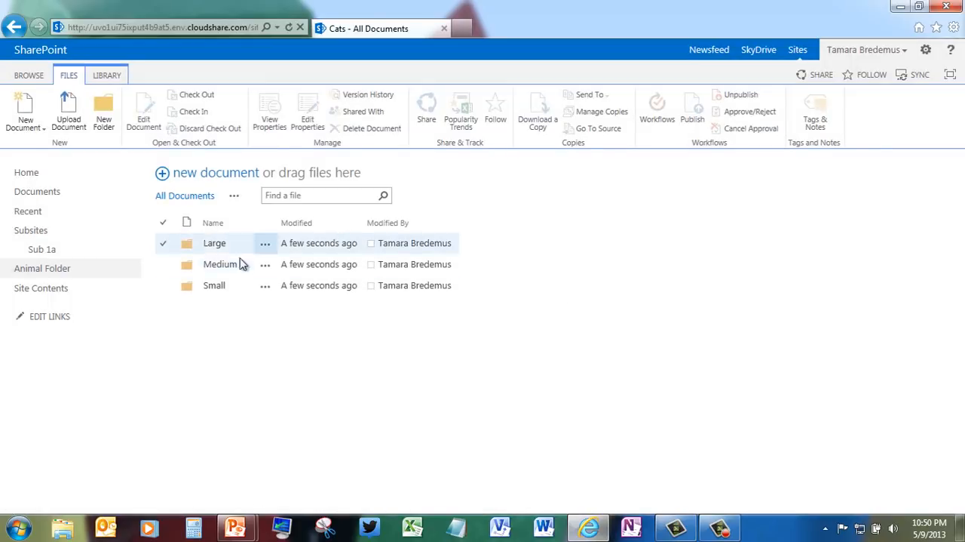
Step: Create a subfolder named Orange inside the Large folder of Cats
{"action": "left_click", "coordinate": [216, 244]}
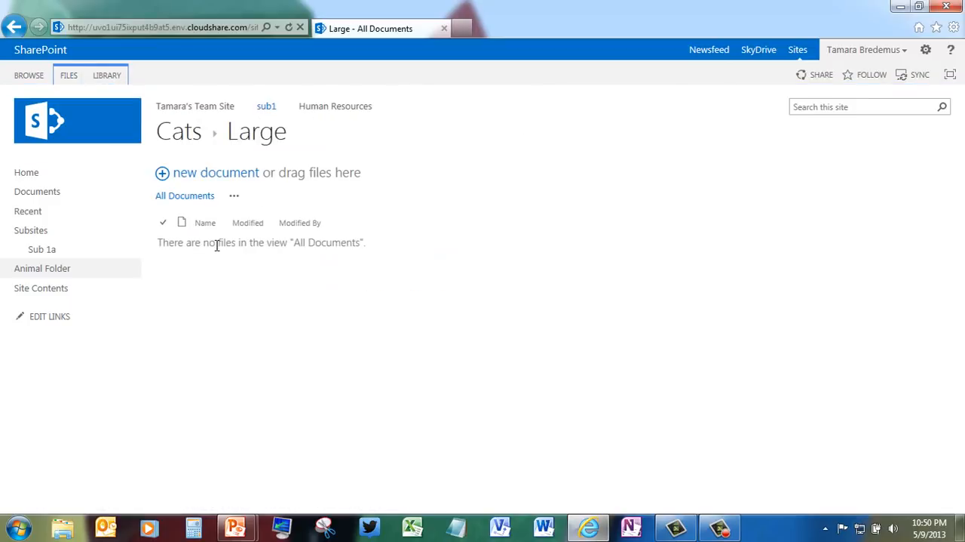
{"action": "left_click", "coordinate": [68, 77]}
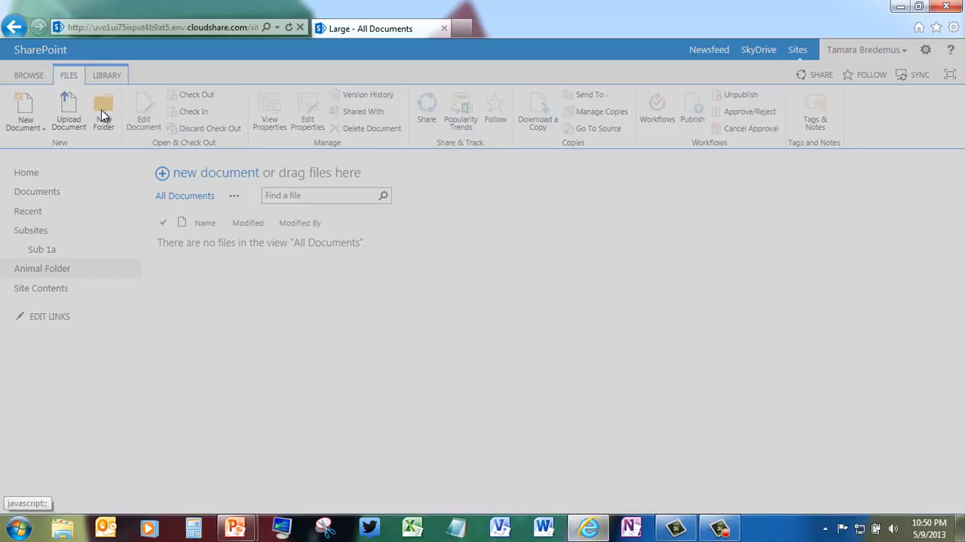
{"action": "left_click", "coordinate": [101, 110]}
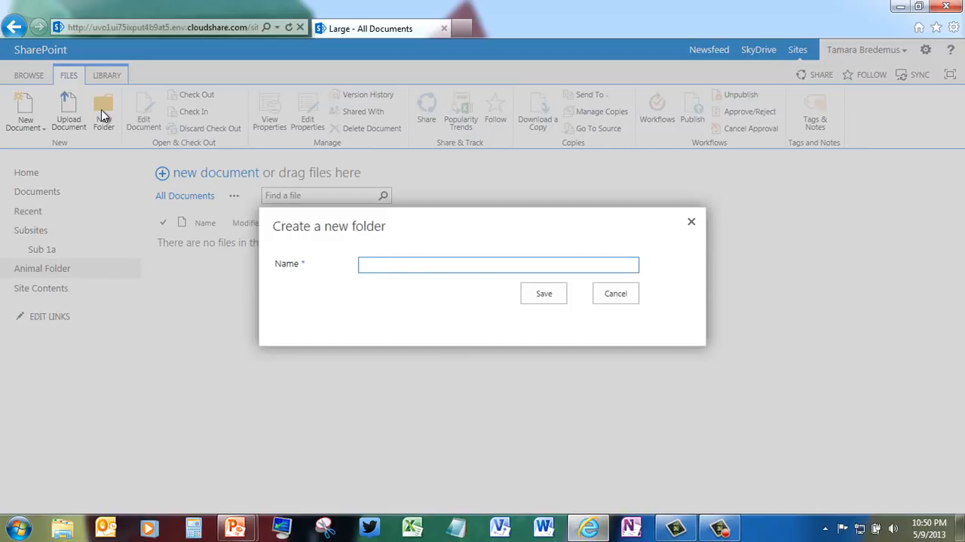
{"action": "type", "text": "Oragne"}
{"action": "key", "text": "BackSpace"}
{"action": "key", "text": "BackSpace"}
{"action": "key", "text": "BackSpace"}
{"action": "type", "text": "ange"}
{"action": "left_click", "coordinate": [545, 294]}
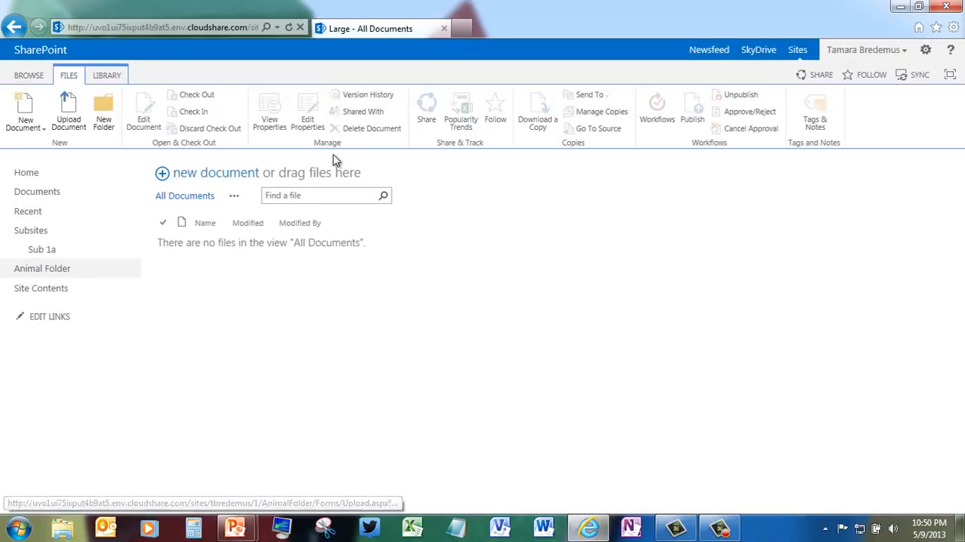
Step: Create another subfolder named White next to Orange in the Large folder
{"action": "left_click", "coordinate": [103, 110]}
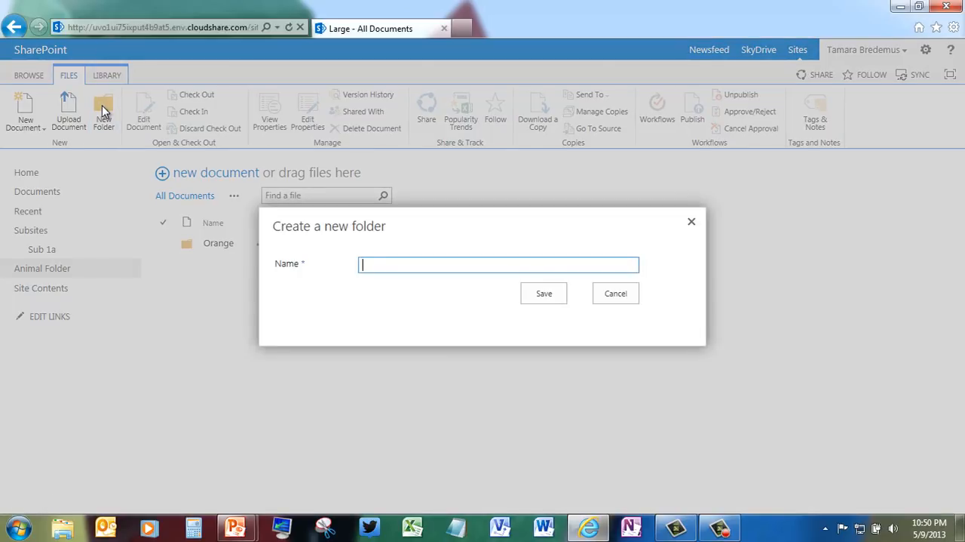
{"action": "type", "text": "White"}
{"action": "left_click", "coordinate": [541, 300]}
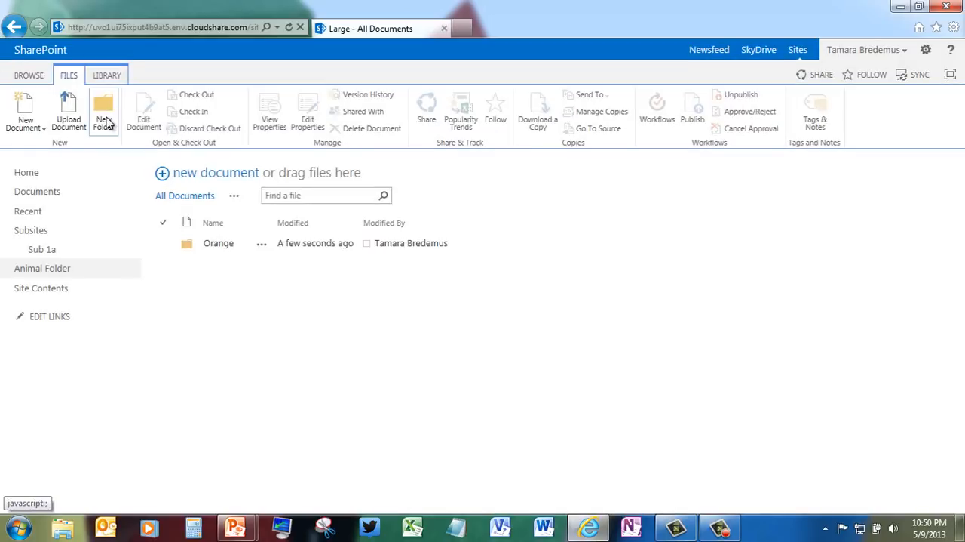
Step: Create a third subfolder named Black in the Large folder of Cats
{"action": "left_click", "coordinate": [105, 121]}
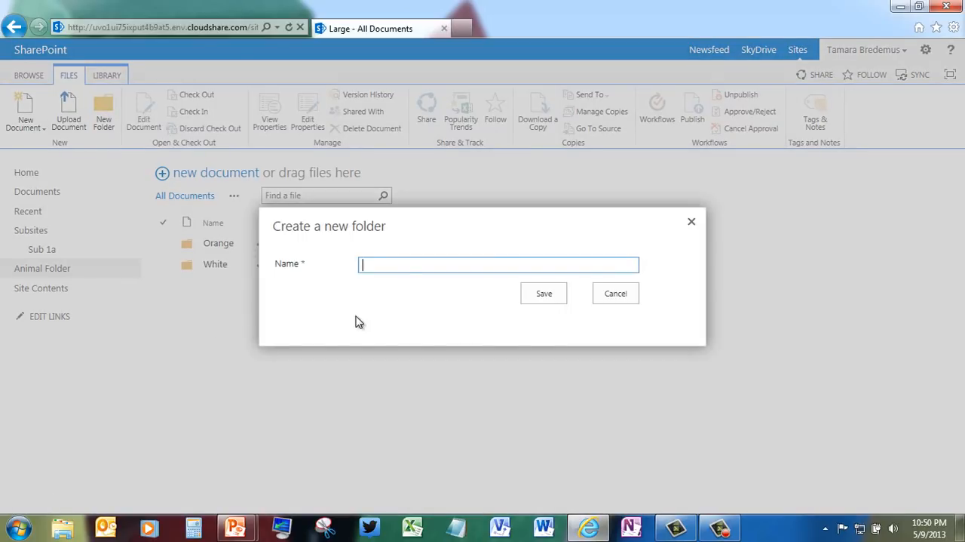
{"action": "type", "text": "Black"}
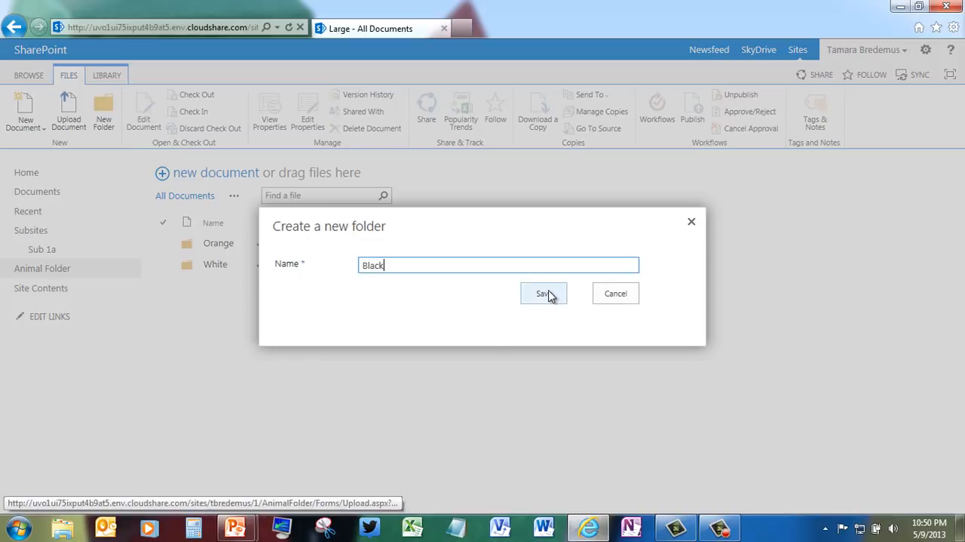
{"action": "left_click", "coordinate": [546, 294]}
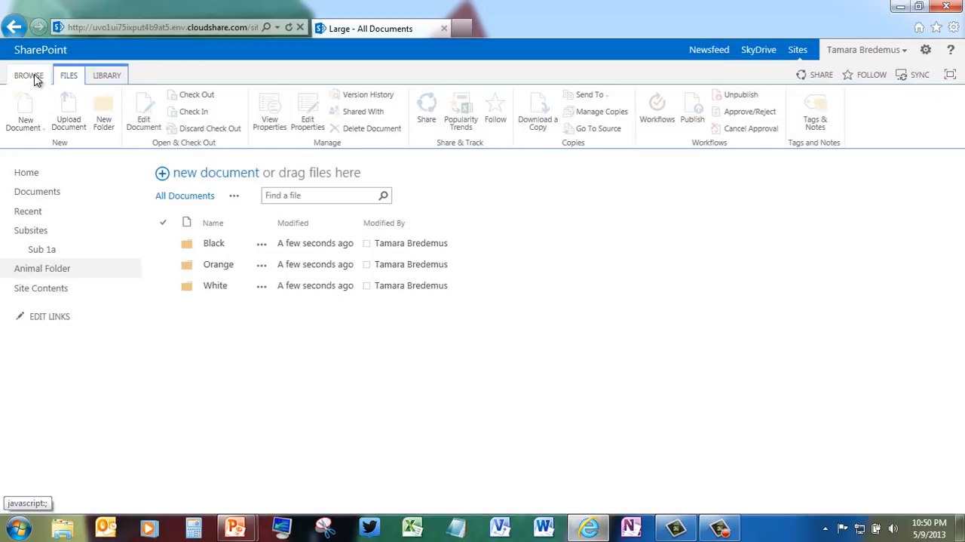
Step: Look into the Medium folder of Cats and return to the top level of the Animal Folder library
{"action": "left_click", "coordinate": [30, 76]}
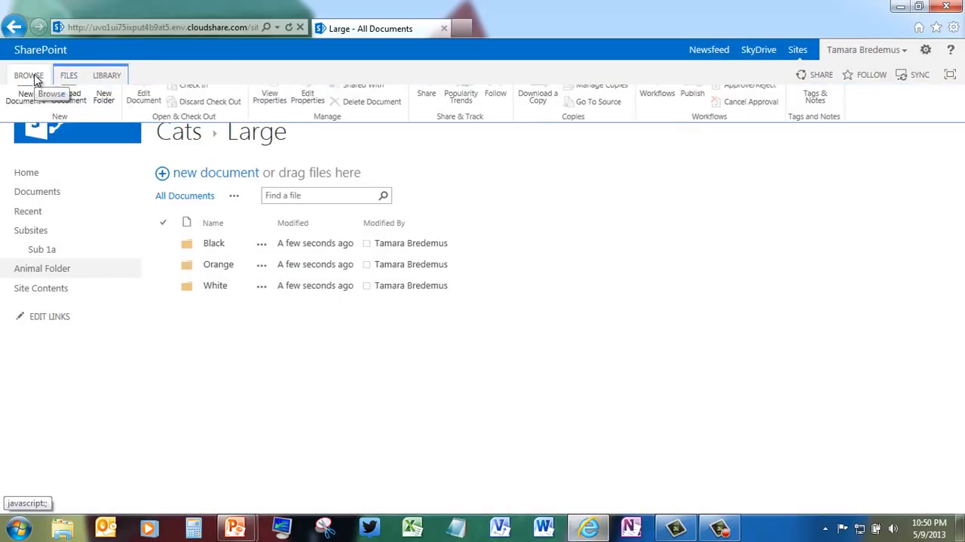
{"action": "left_click", "coordinate": [179, 132]}
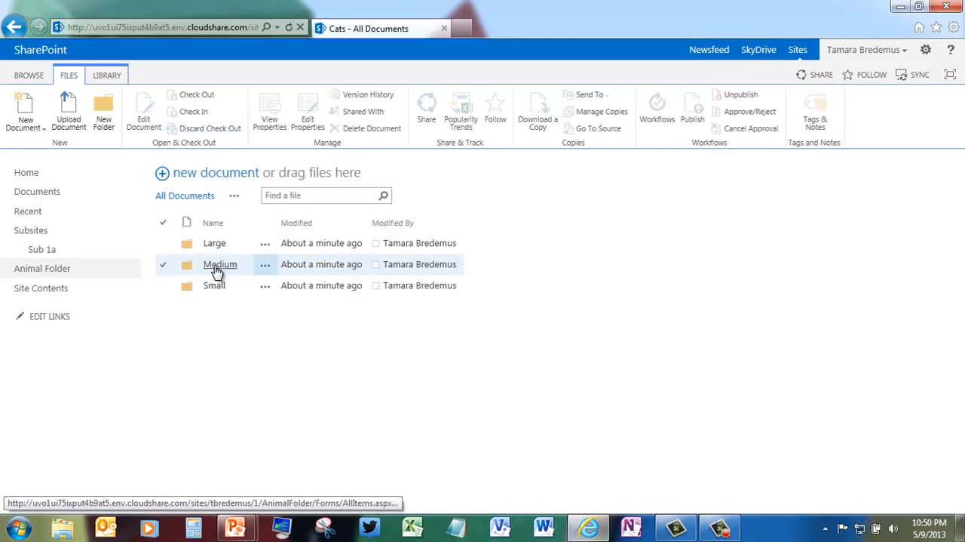
{"action": "left_click", "coordinate": [217, 266]}
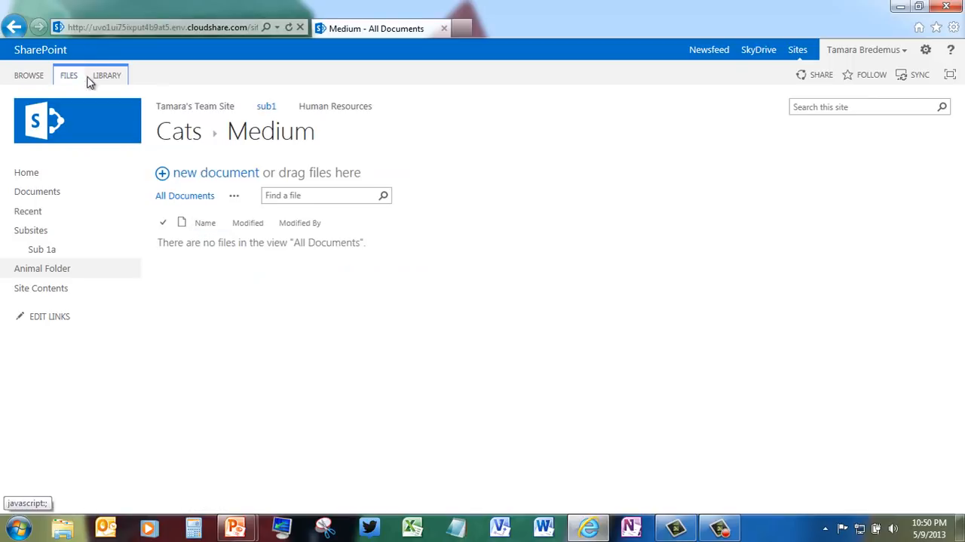
{"action": "left_click", "coordinate": [174, 132]}
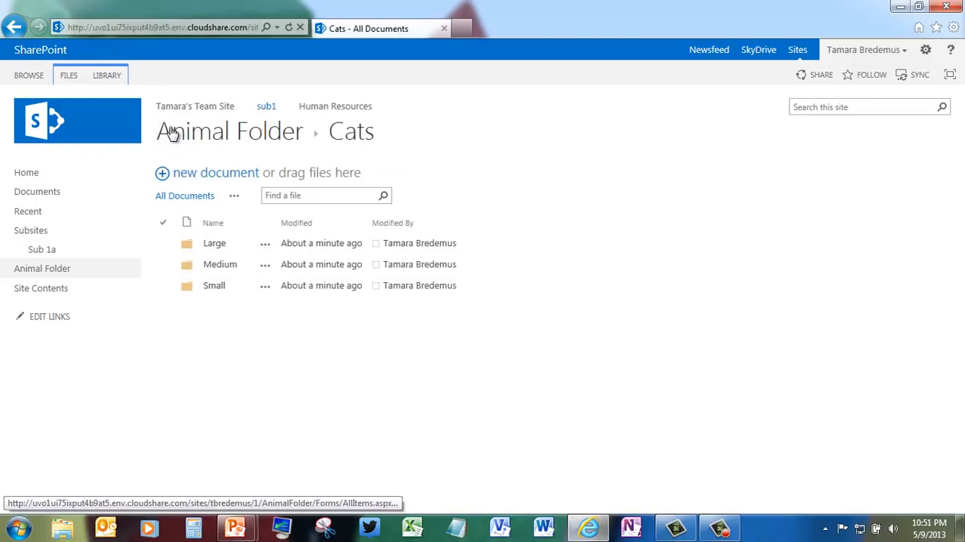
{"action": "left_click", "coordinate": [256, 141]}
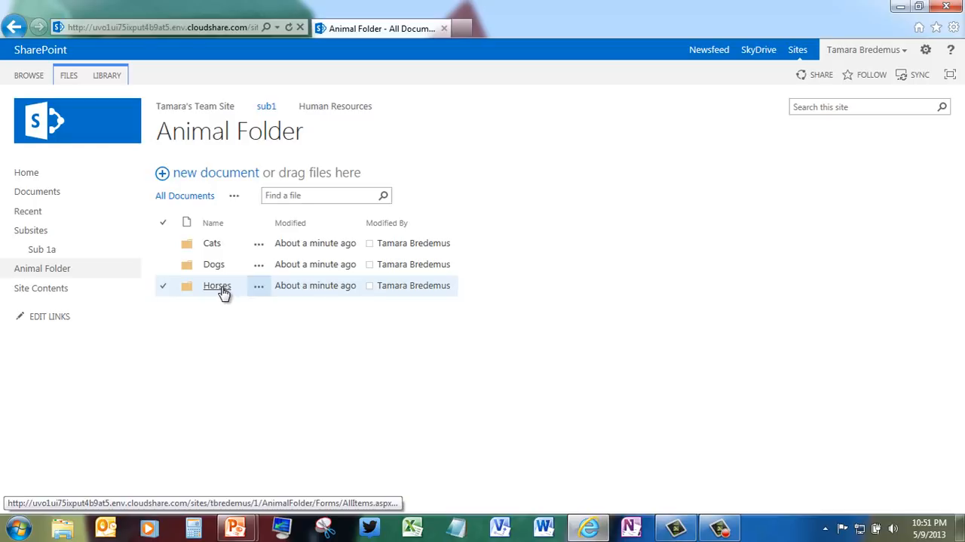
Step: Open the Orange folder inside the Large folder of Cats
{"action": "left_click", "coordinate": [212, 246]}
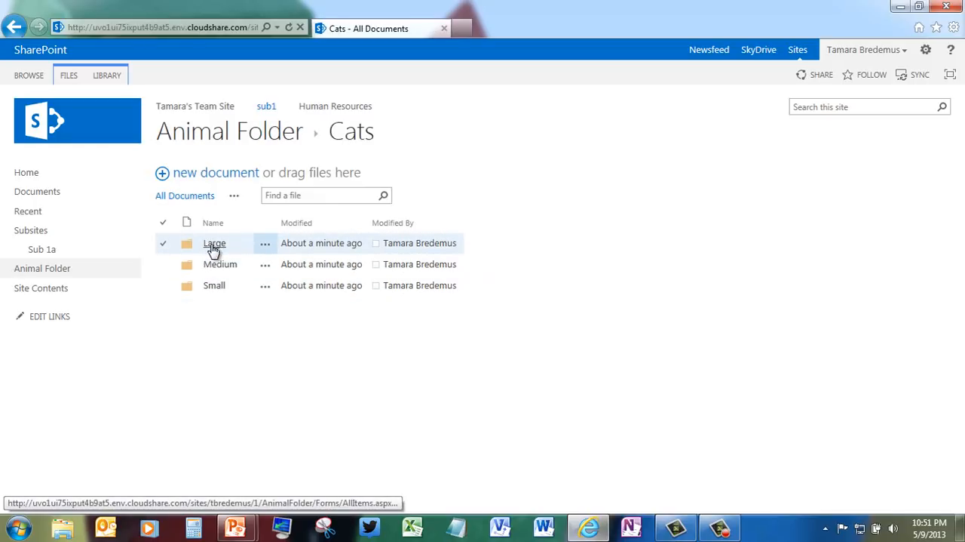
{"action": "left_click", "coordinate": [213, 246]}
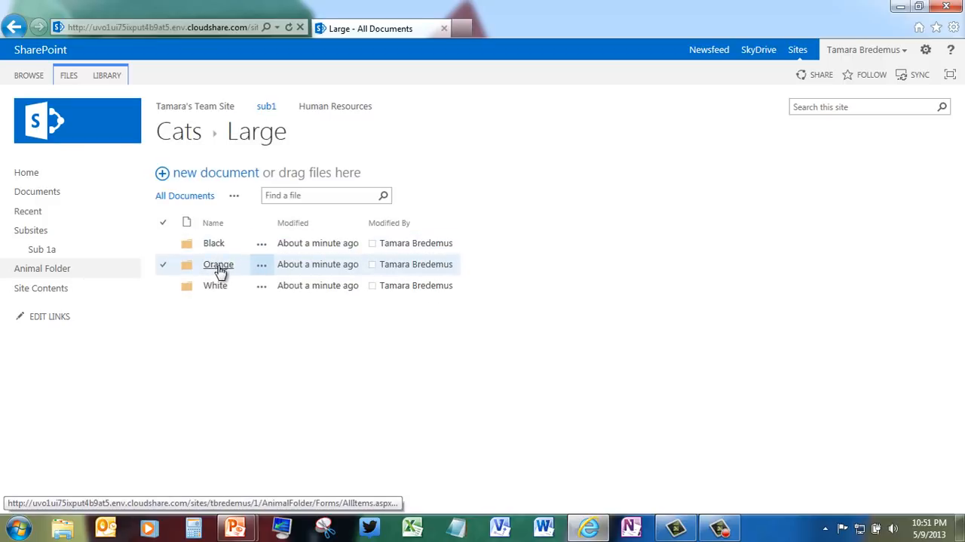
{"action": "left_click", "coordinate": [218, 266]}
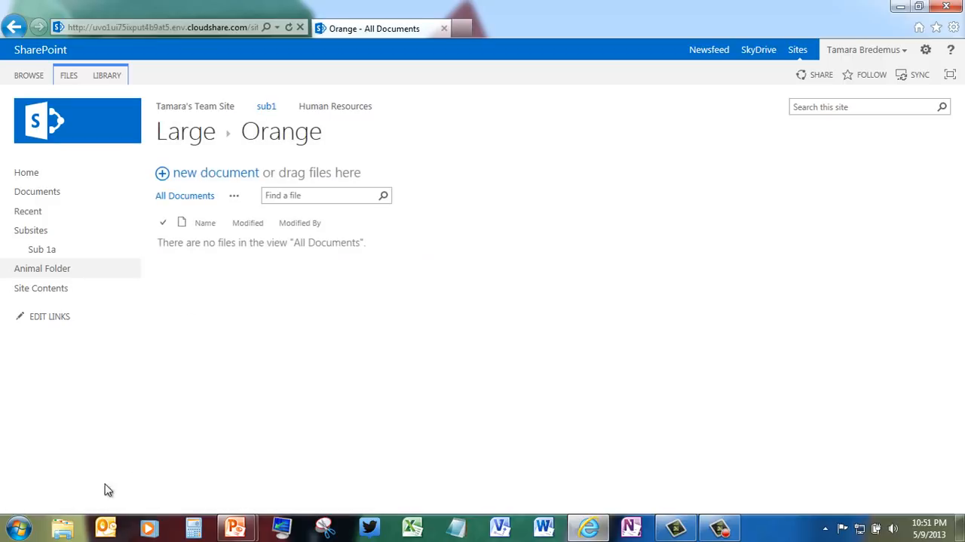
Step: Switch to Windows Explorer and open the BCat folder in the Pictures library under Blog, Animals
{"action": "left_click", "coordinate": [64, 528]}
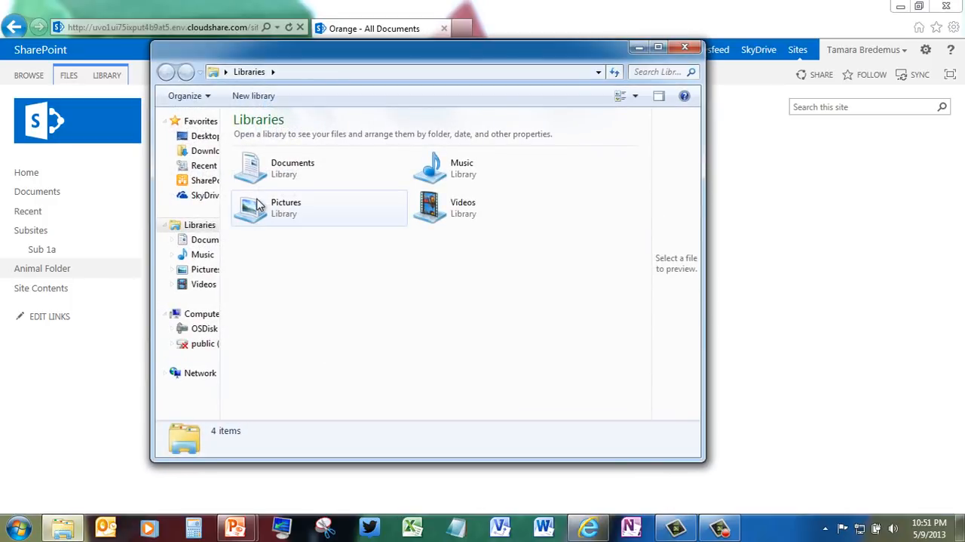
{"action": "double_click", "coordinate": [255, 211]}
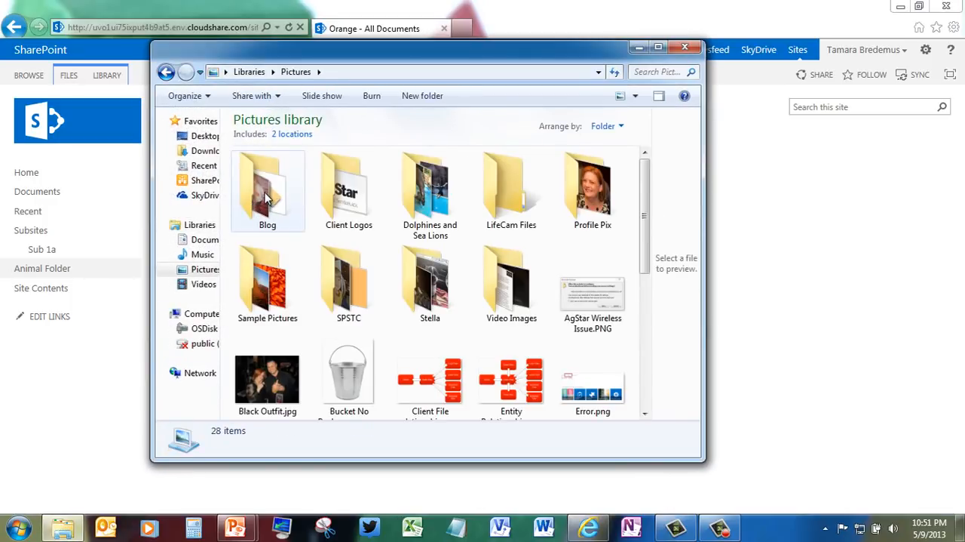
{"action": "double_click", "coordinate": [264, 198]}
{"action": "double_click", "coordinate": [264, 198]}
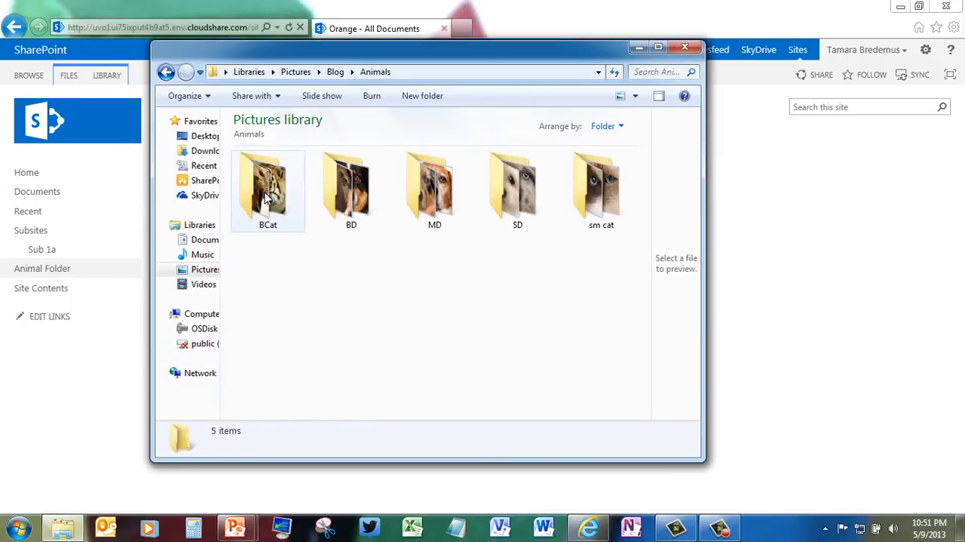
{"action": "double_click", "coordinate": [265, 198]}
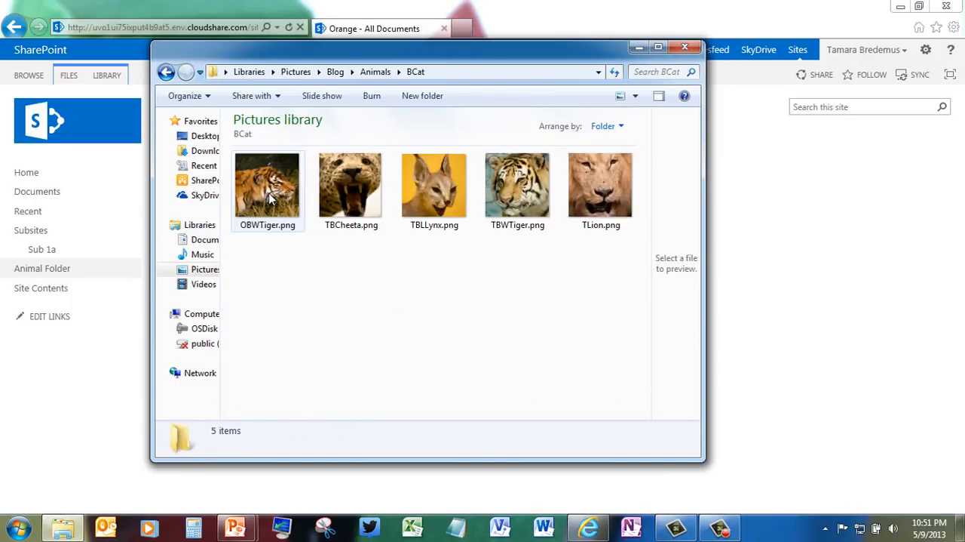
Step: Upload OBWTiger.png and TBWTiger.png from BCat into the Orange folder and close the Windows Explorer window
{"action": "left_click_drag", "start_coordinate": [327, 51], "coordinate": [689, 68]}
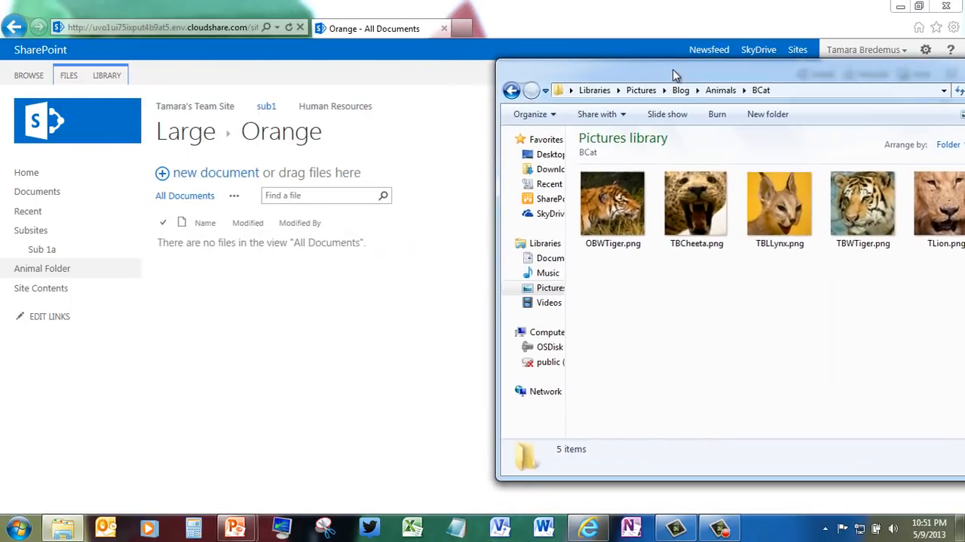
{"action": "left_click", "coordinate": [611, 221]}
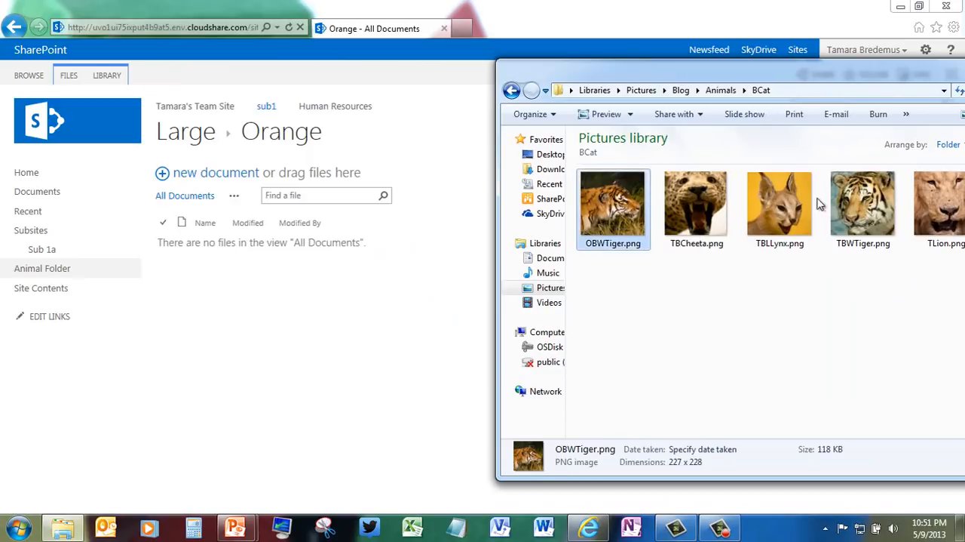
{"action": "left_click", "coordinate": [868, 210], "text": "ctrl"}
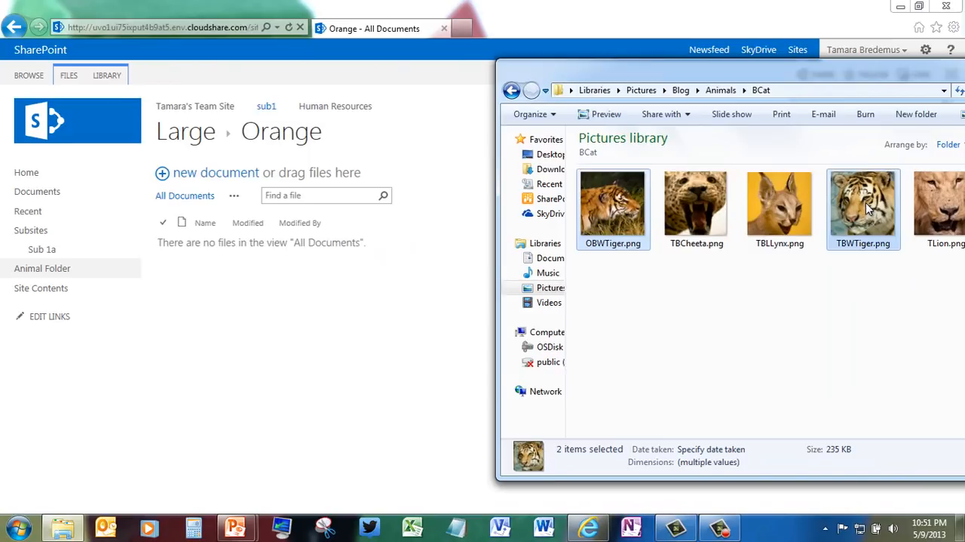
{"action": "left_click_drag", "start_coordinate": [867, 209], "coordinate": [245, 242]}
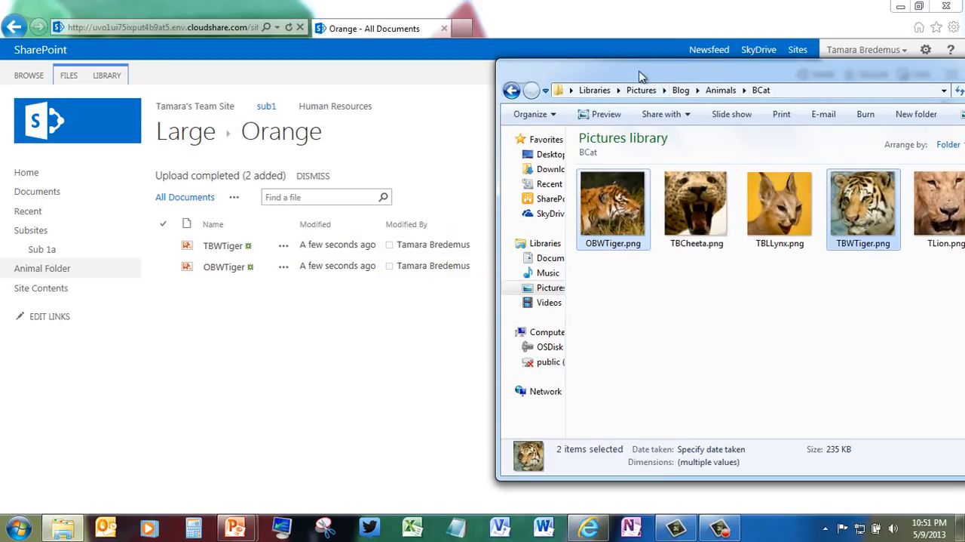
{"action": "left_click_drag", "start_coordinate": [658, 64], "coordinate": [431, 101]}
{"action": "left_click", "coordinate": [804, 102]}
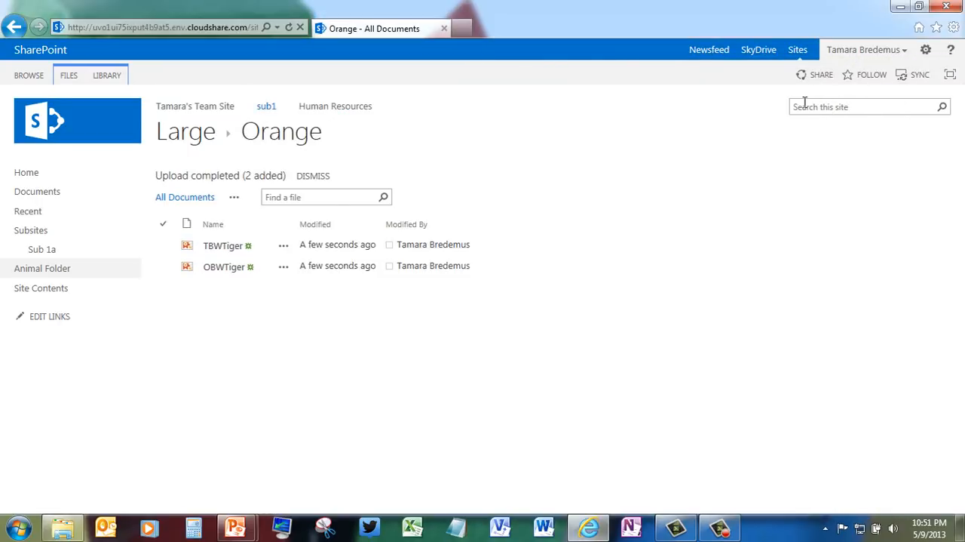
Step: Go back up from the Orange folder through Large and Cats to the Animal Folder library
{"action": "left_click", "coordinate": [196, 133]}
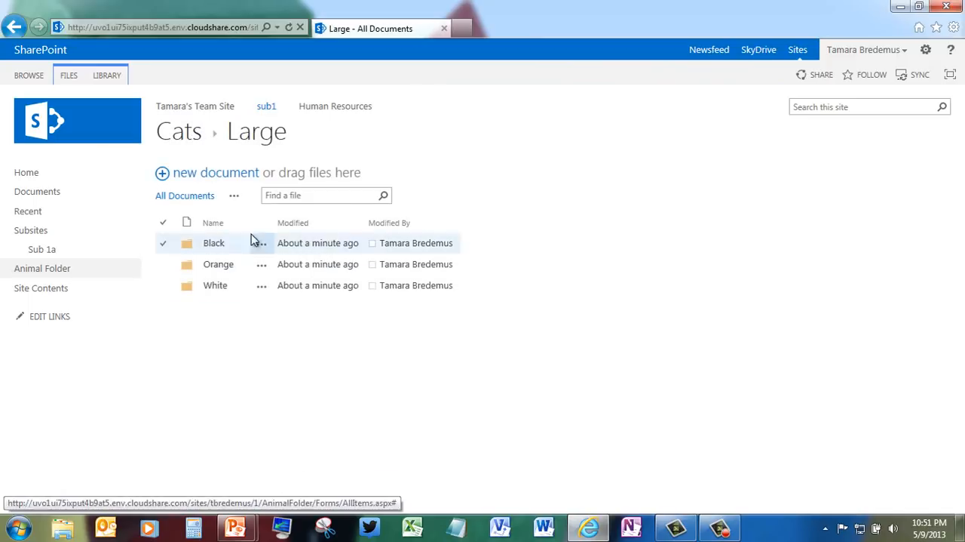
{"action": "left_click", "coordinate": [185, 134]}
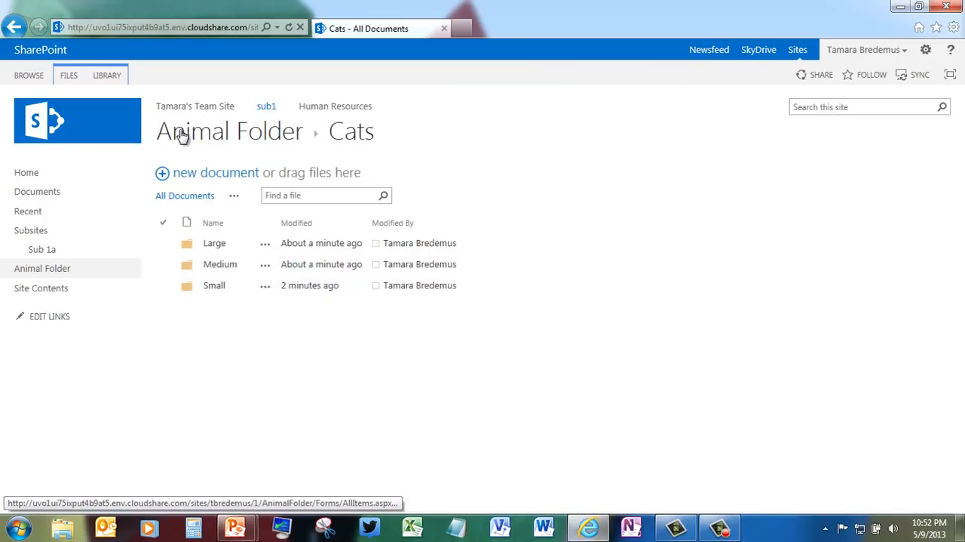
{"action": "left_click", "coordinate": [185, 133]}
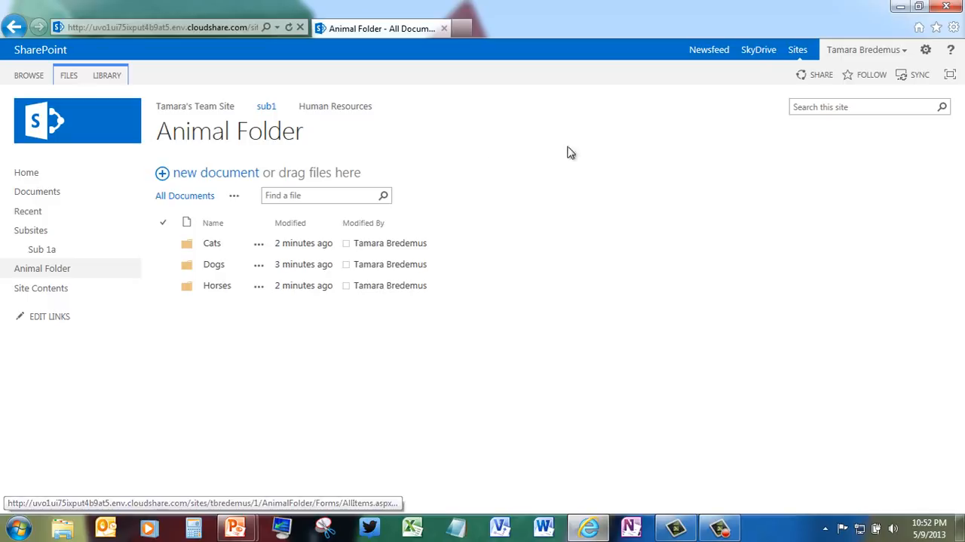
Step: Add a new document library named AnimalMetadata to the site
{"action": "left_click", "coordinate": [926, 53]}
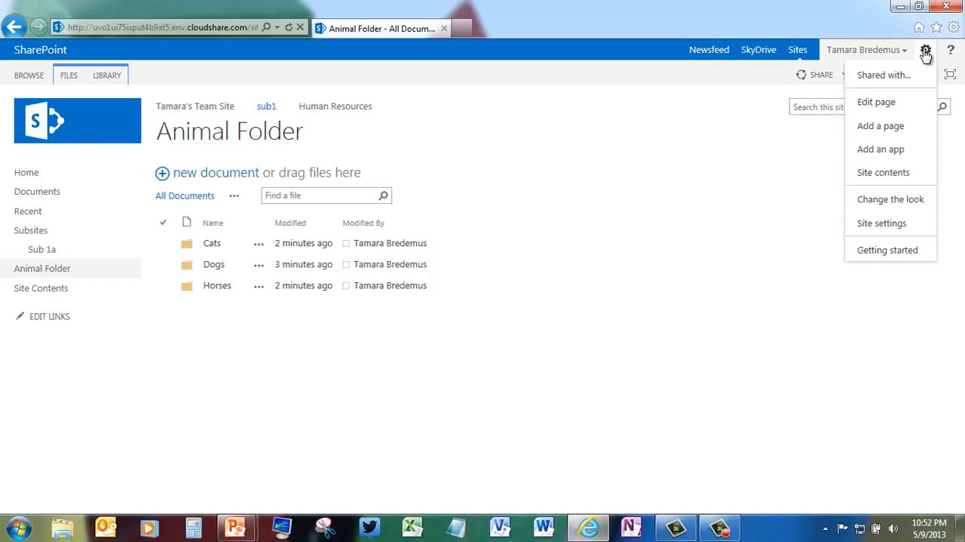
{"action": "left_click", "coordinate": [890, 151]}
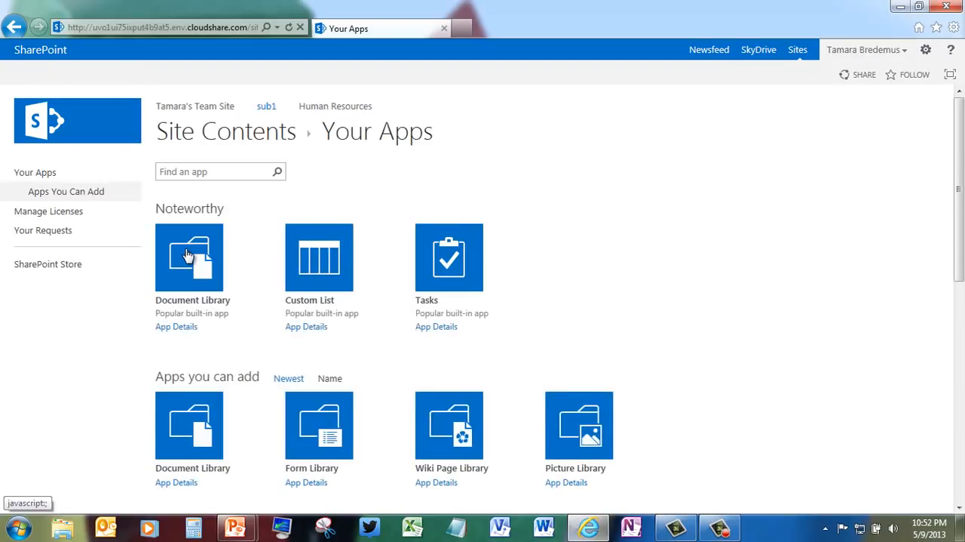
{"action": "left_click", "coordinate": [188, 254]}
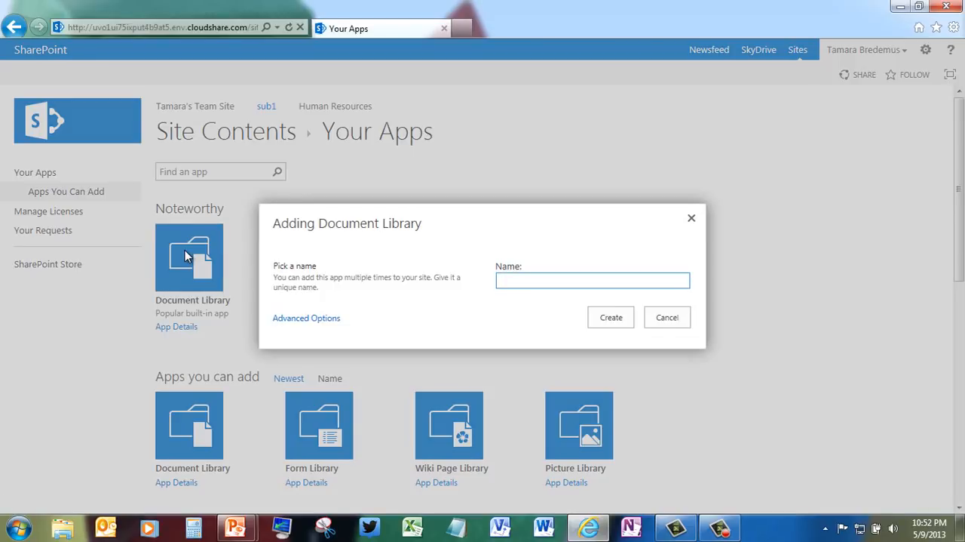
{"action": "type", "text": "AnimalMetadata"}
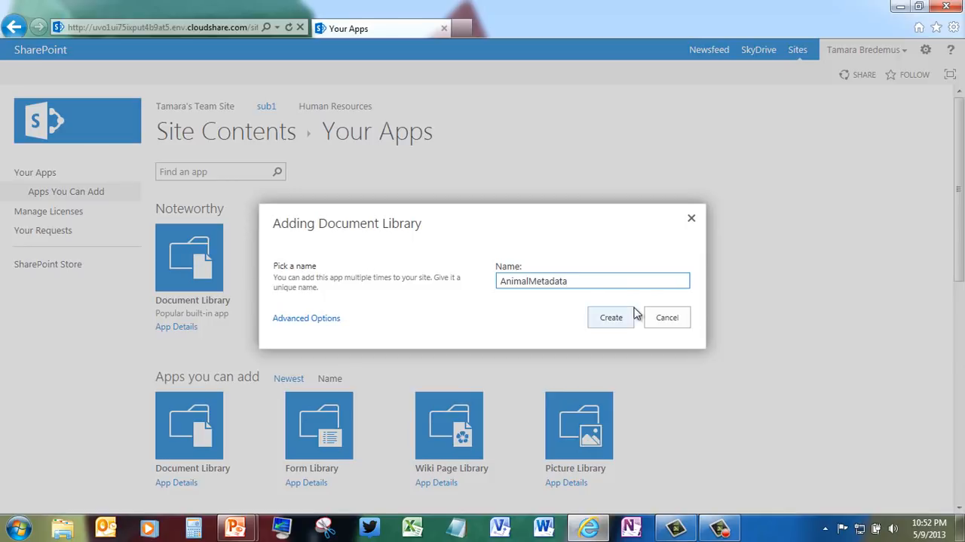
{"action": "left_click", "coordinate": [625, 323]}
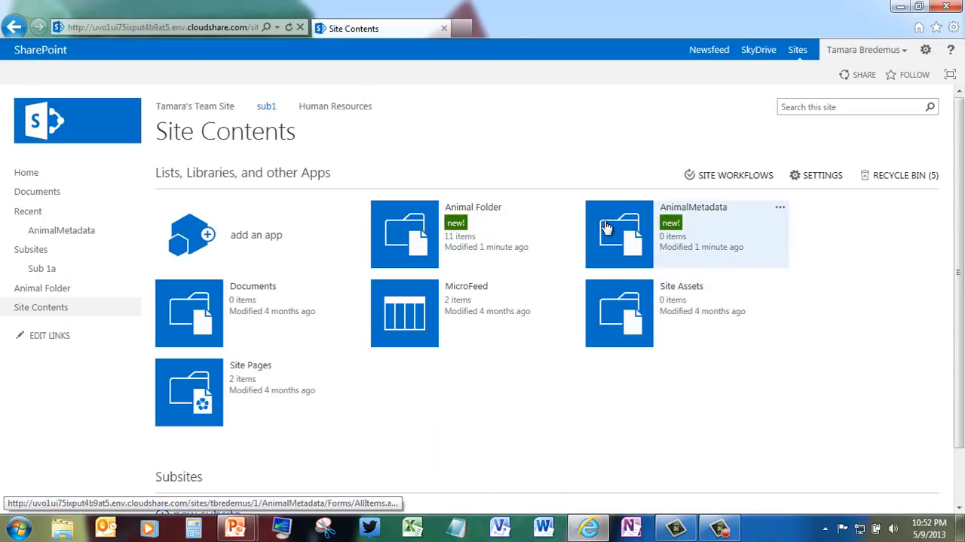
Step: Rename the AnimalMetadata library to Animal Metadata and set it to display on the Quick Launch
{"action": "left_click", "coordinate": [607, 228]}
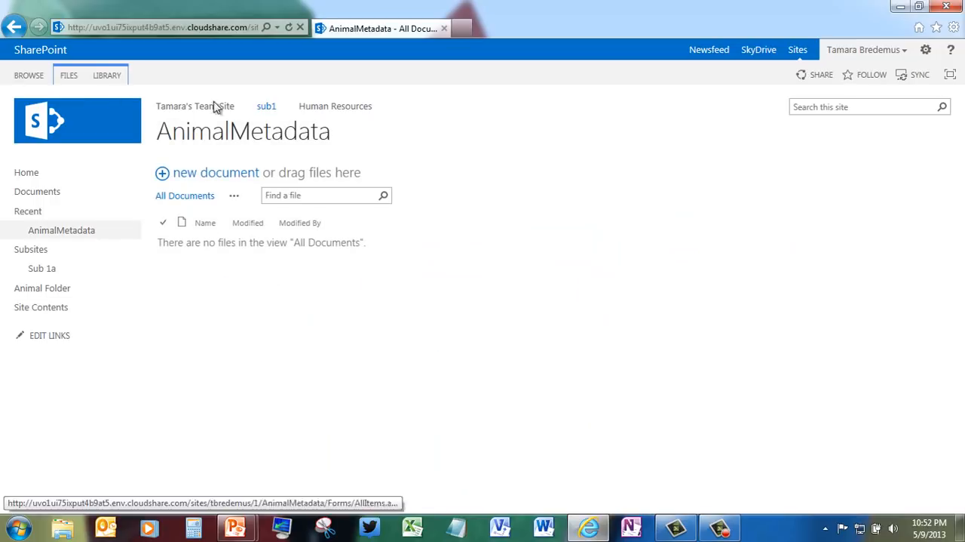
{"action": "left_click", "coordinate": [105, 76]}
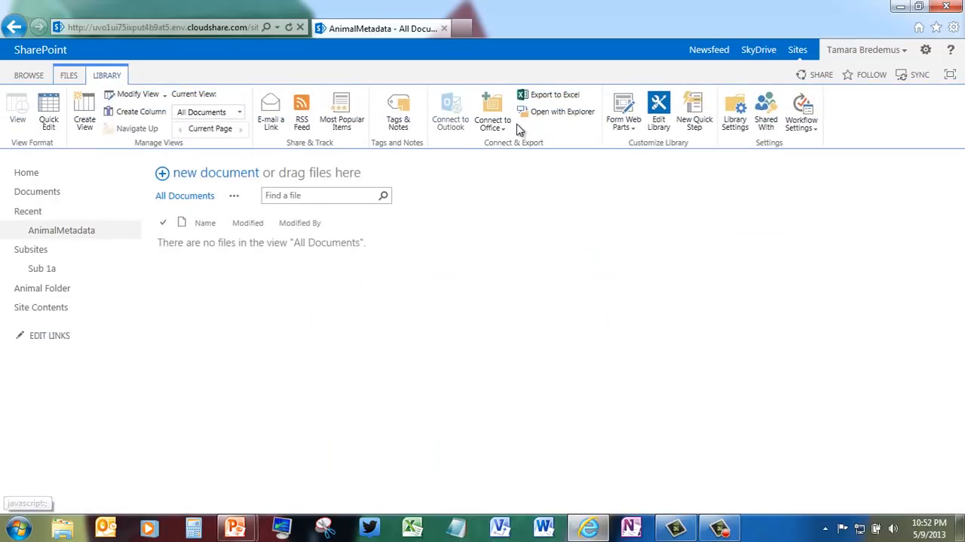
{"action": "left_click", "coordinate": [739, 113]}
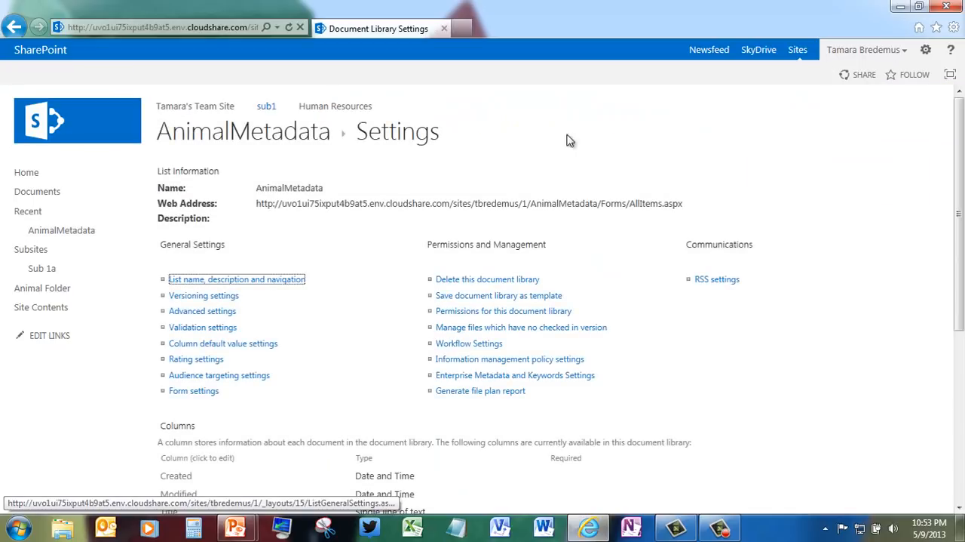
{"action": "left_click", "coordinate": [195, 279]}
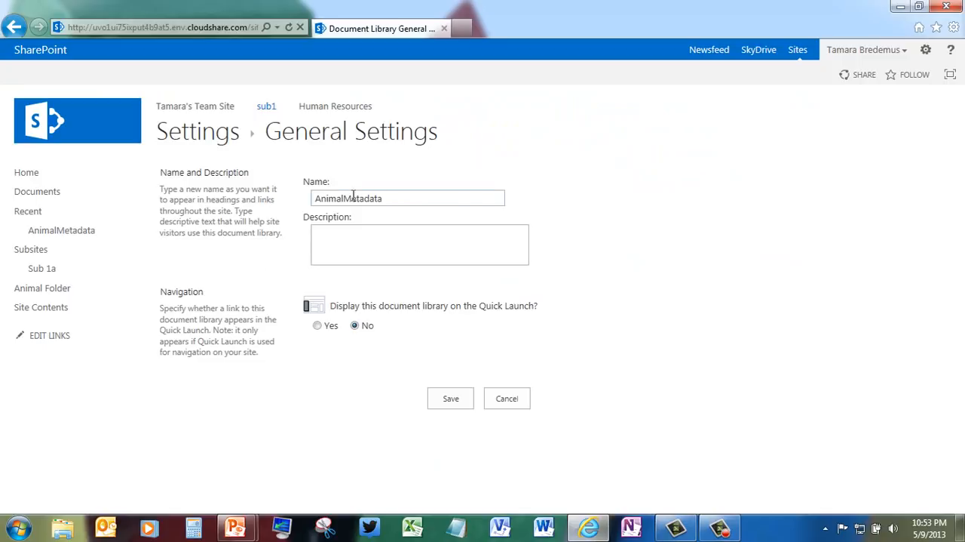
{"action": "left_click", "coordinate": [345, 199]}
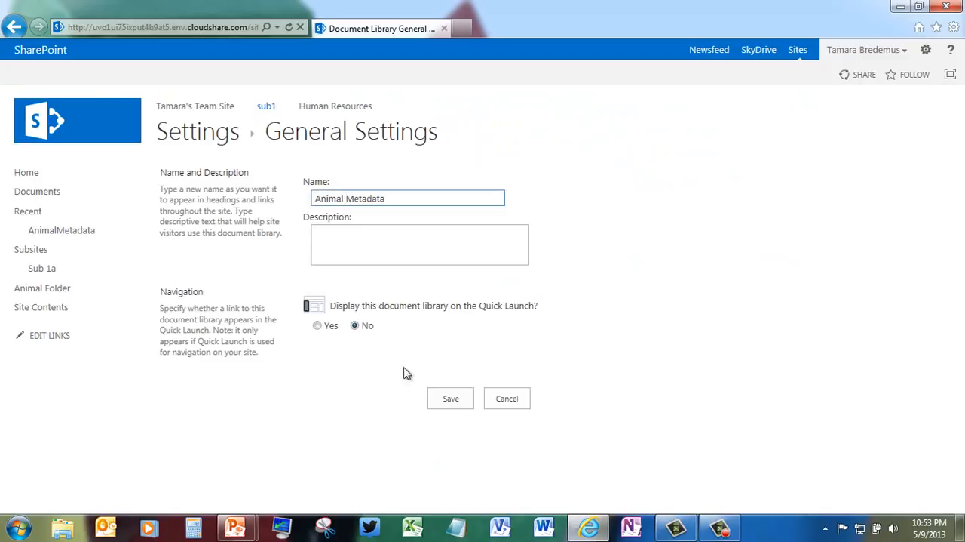
{"action": "left_click", "coordinate": [317, 325]}
{"action": "left_click", "coordinate": [452, 400]}
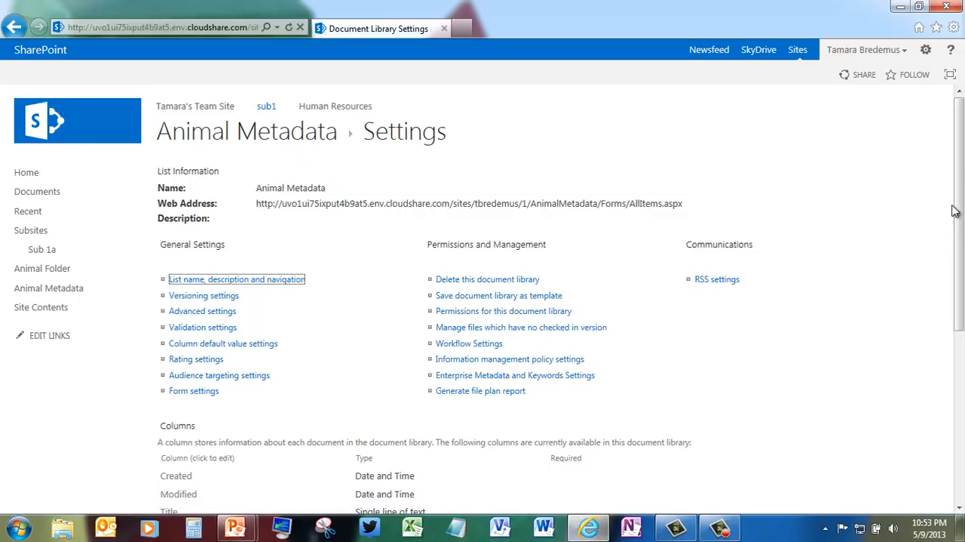
Step: Start a new column named Animal in the Animal Metadata library and set its type to Choice
{"action": "left_click_drag", "start_coordinate": [953, 211], "coordinate": [784, 336]}
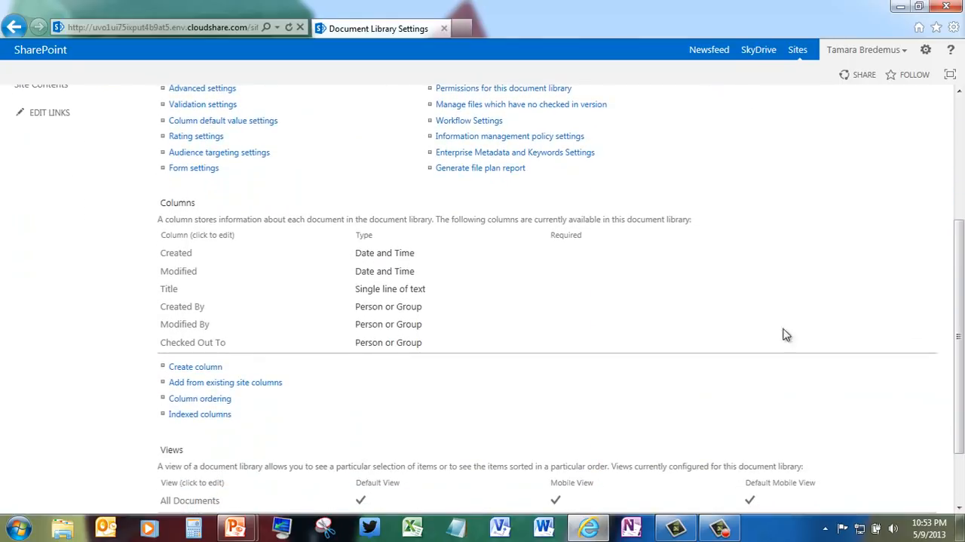
{"action": "left_click", "coordinate": [204, 373]}
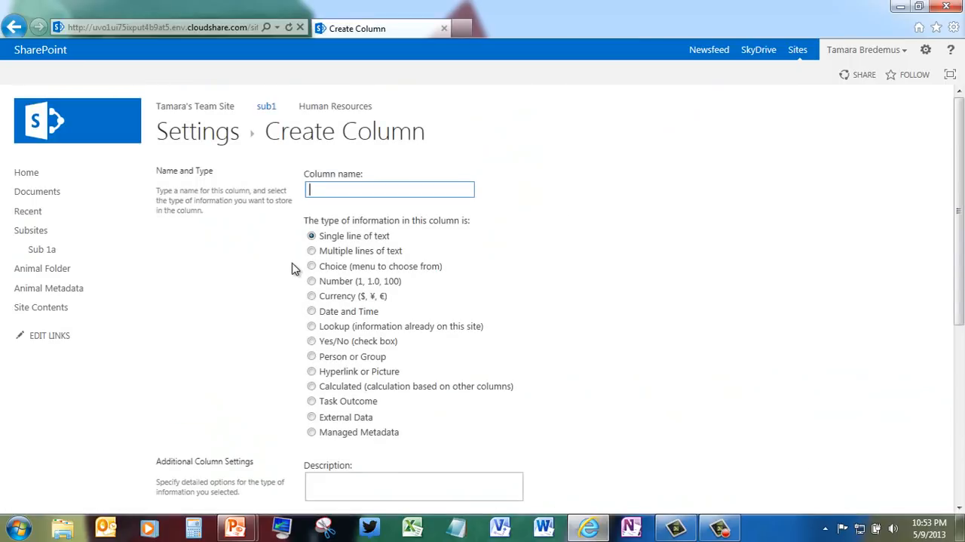
{"action": "type", "text": "Animal"}
{"action": "left_click", "coordinate": [312, 266]}
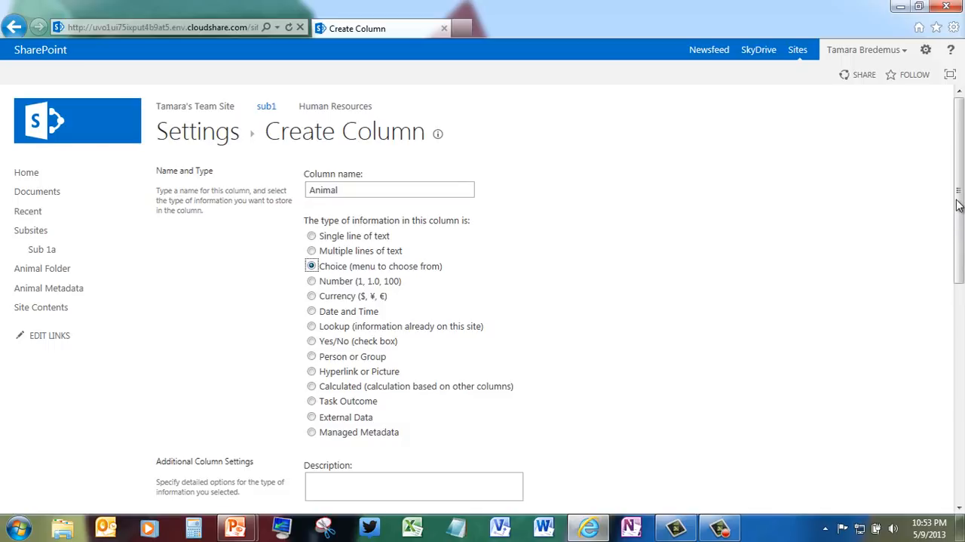
Step: Replace the Animal column's placeholder choices with Cat, Dog and Horse, each on its own line
{"action": "left_click_drag", "start_coordinate": [957, 200], "coordinate": [957, 311]}
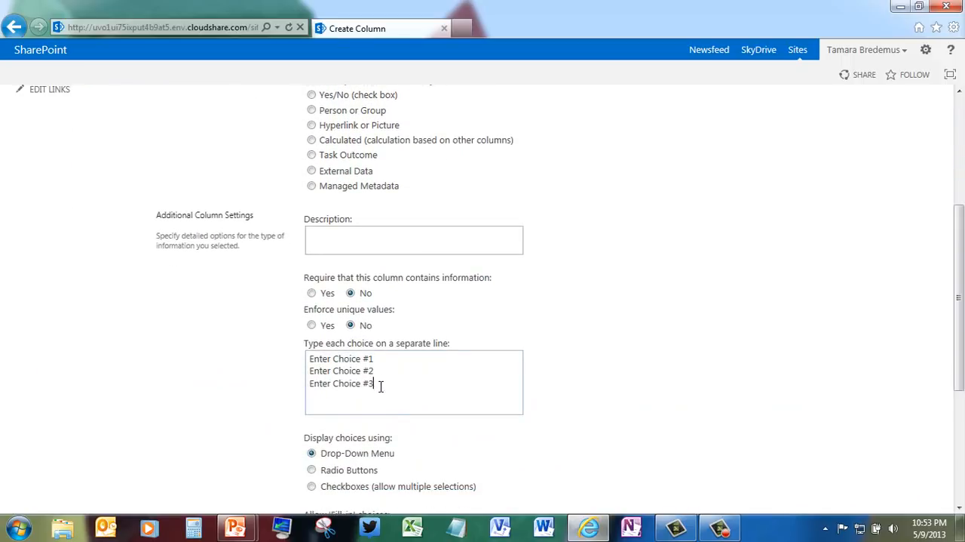
{"action": "left_click_drag", "start_coordinate": [381, 386], "coordinate": [295, 355]}
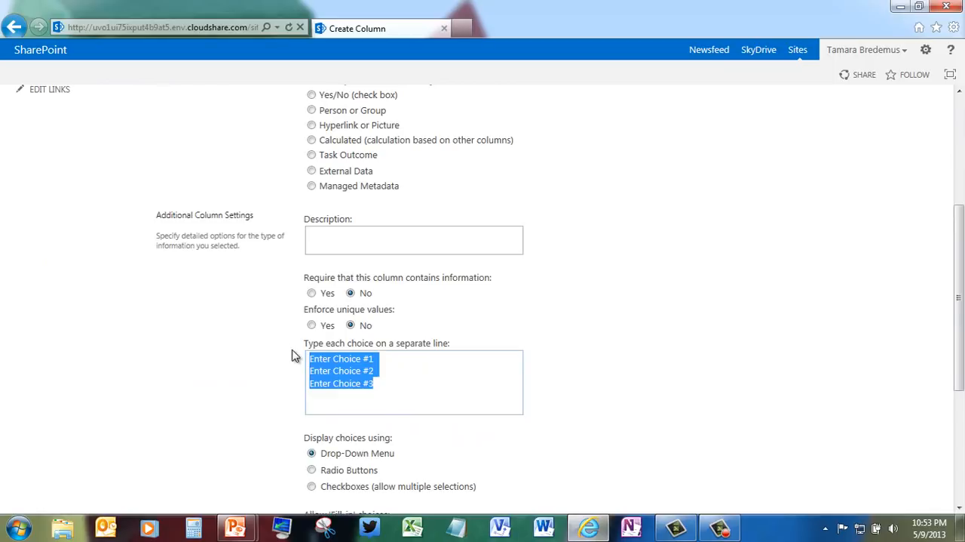
{"action": "type", "text": "Cat"}
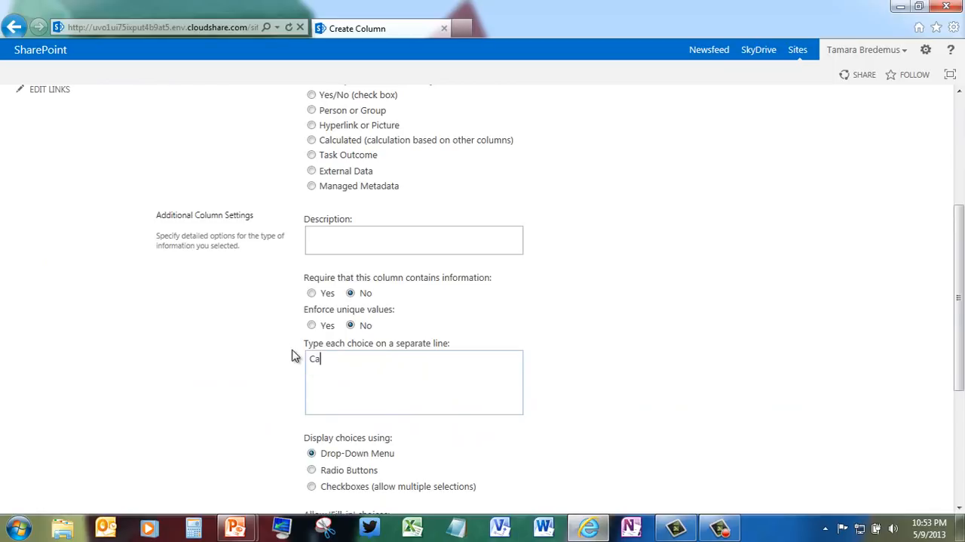
{"action": "key", "text": "Return"}
{"action": "type", "text": "Dog"}
{"action": "key", "text": "Return"}
{"action": "type", "text": "Horse"}
Step: Clear the default value of the Animal column and save the column
{"action": "left_click_drag", "start_coordinate": [961, 306], "coordinate": [941, 421]}
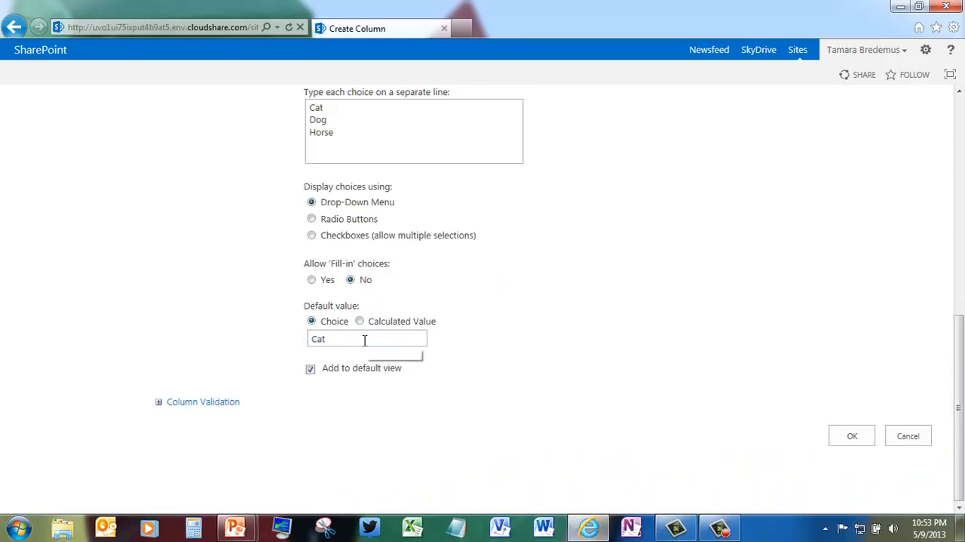
{"action": "left_click_drag", "start_coordinate": [364, 340], "coordinate": [255, 339]}
{"action": "key", "text": "BackSpace"}
{"action": "left_click", "coordinate": [853, 437]}
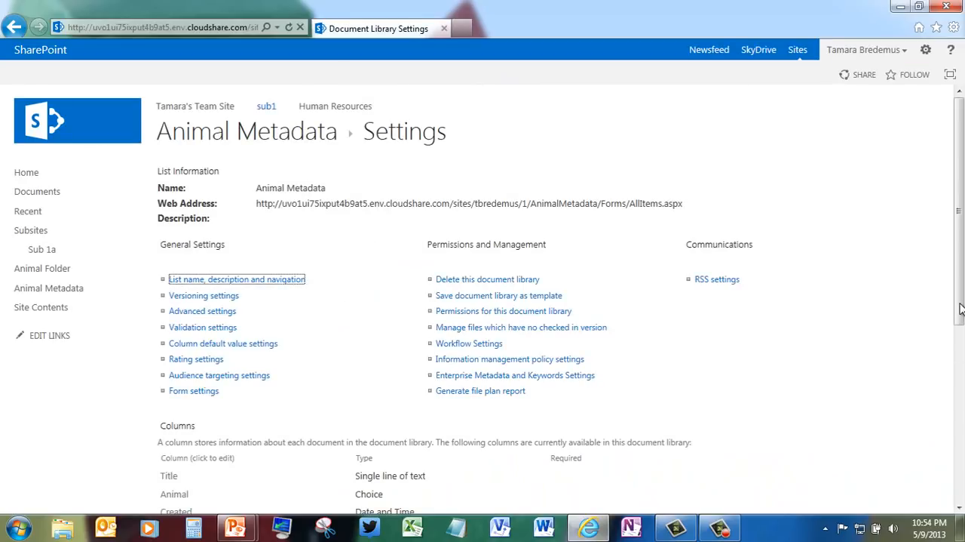
Step: Start another new column named Size in the library and set its type to Choice
{"action": "left_click_drag", "start_coordinate": [961, 310], "coordinate": [961, 379]}
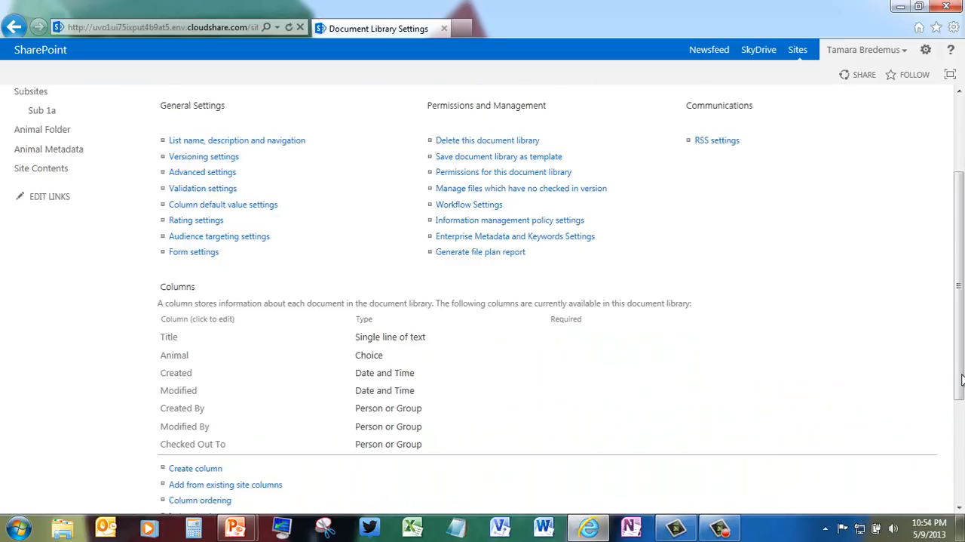
{"action": "left_click", "coordinate": [219, 471]}
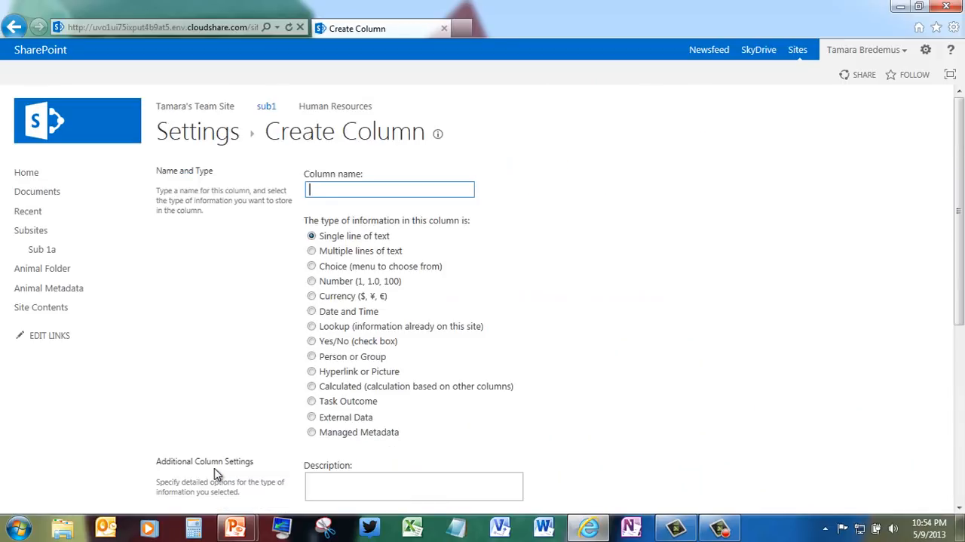
{"action": "type", "text": "Size"}
{"action": "left_click", "coordinate": [312, 267]}
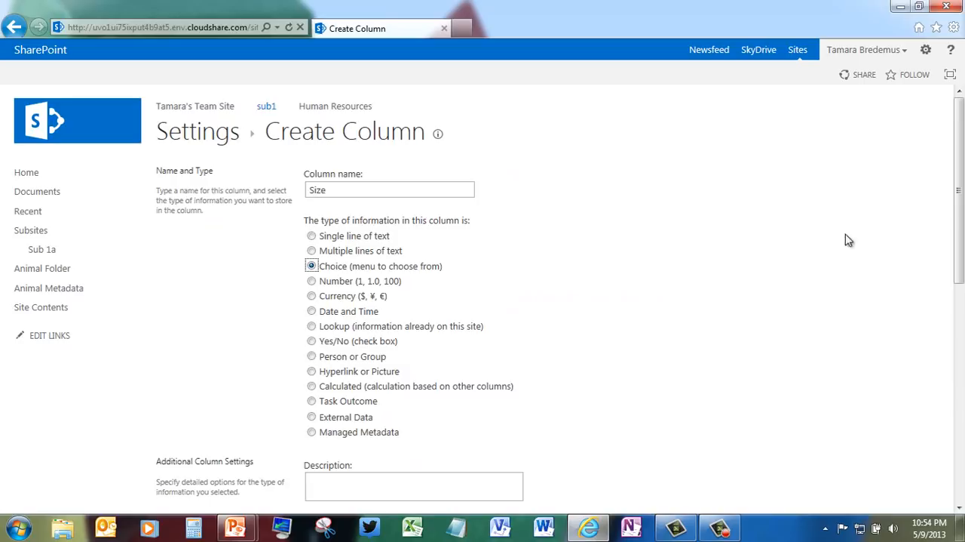
Step: Replace the Size column's placeholder choices with Small, Medium and Large on separate lines
{"action": "left_click_drag", "start_coordinate": [960, 203], "coordinate": [959, 334]}
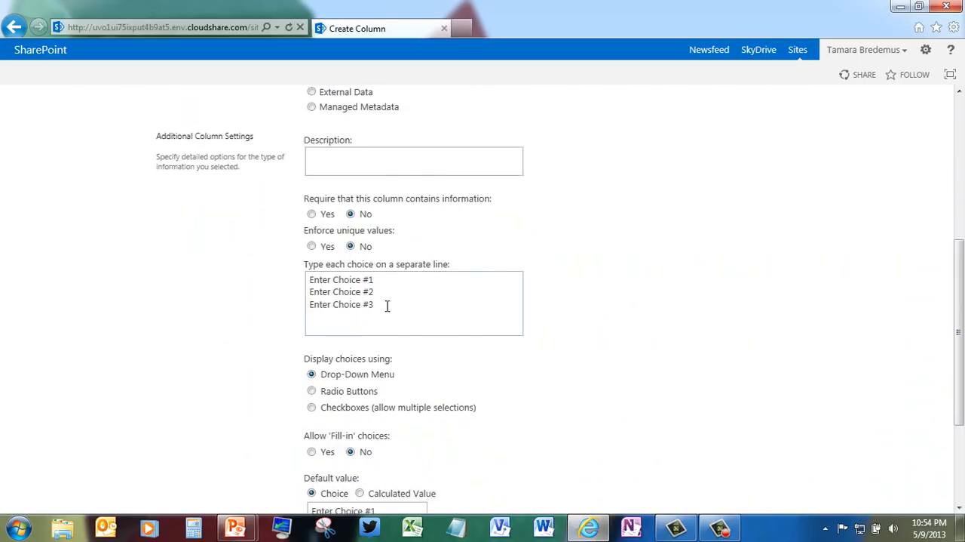
{"action": "left_click_drag", "start_coordinate": [383, 307], "coordinate": [266, 283]}
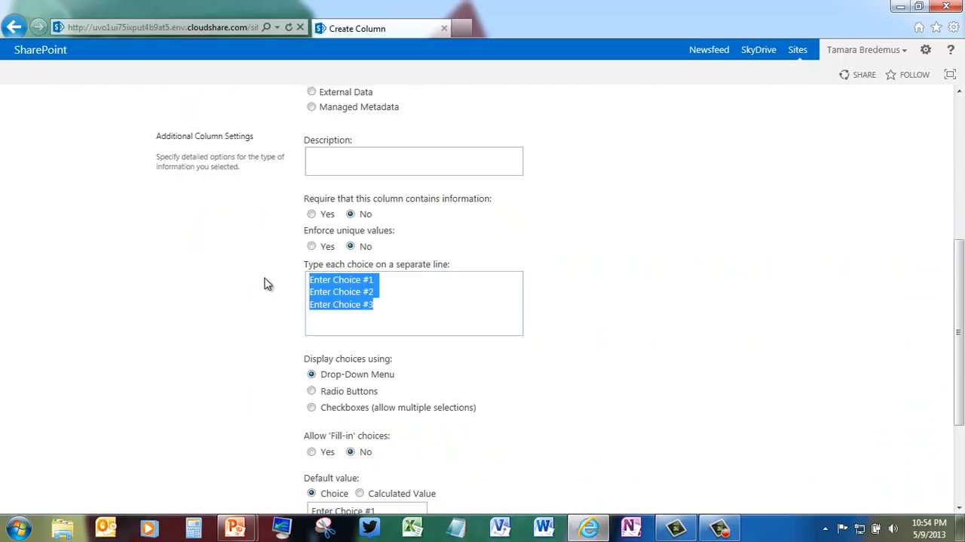
{"action": "type", "text": "Sma"}
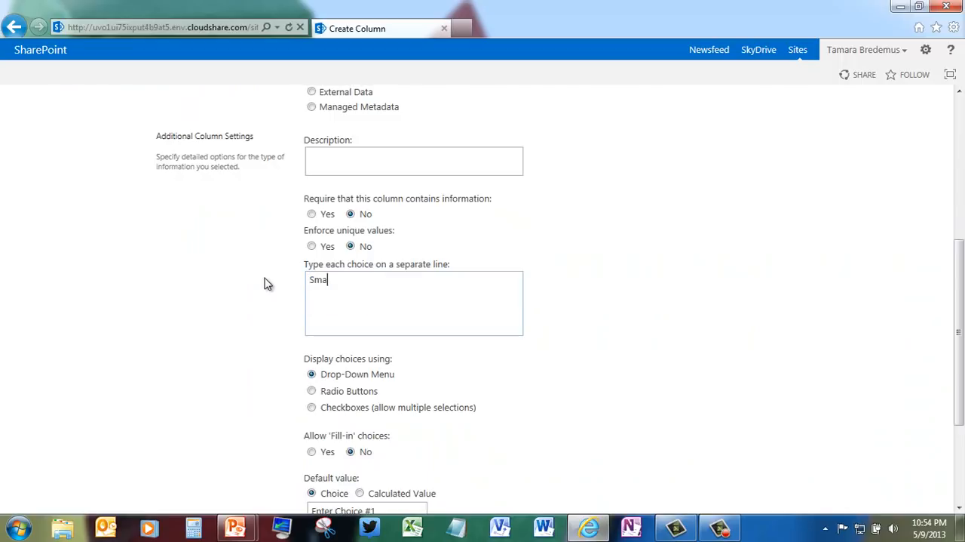
{"action": "type", "text": "ll Medium"}
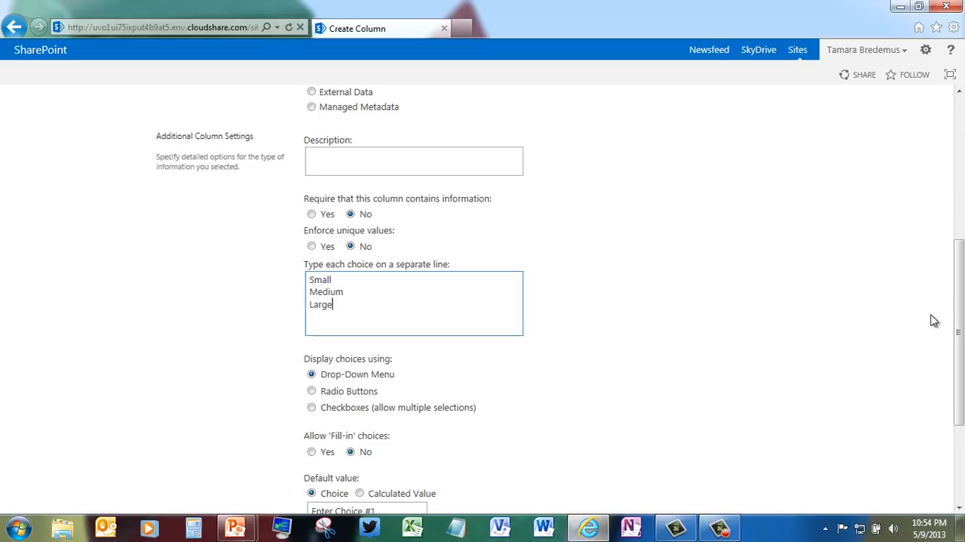
Step: Clear the default value of the Size column and save the column
{"action": "left_click_drag", "start_coordinate": [959, 310], "coordinate": [961, 390]}
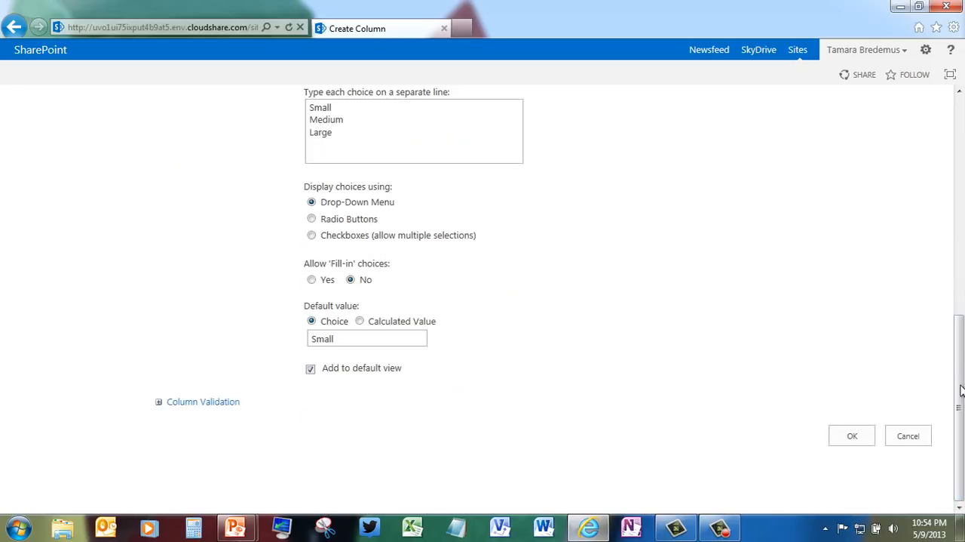
{"action": "left_click_drag", "start_coordinate": [335, 337], "coordinate": [282, 341]}
{"action": "key", "text": "BackSpace"}
{"action": "left_click", "coordinate": [860, 433]}
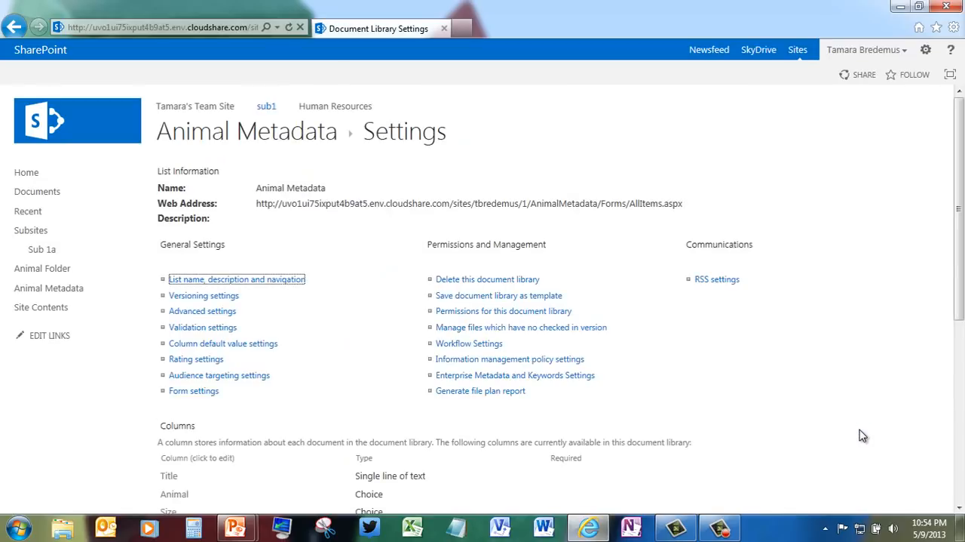
Step: Start a new Choice column named Color that displays its choices as checkboxes allowing multiple selections
{"action": "left_click_drag", "start_coordinate": [959, 313], "coordinate": [962, 420]}
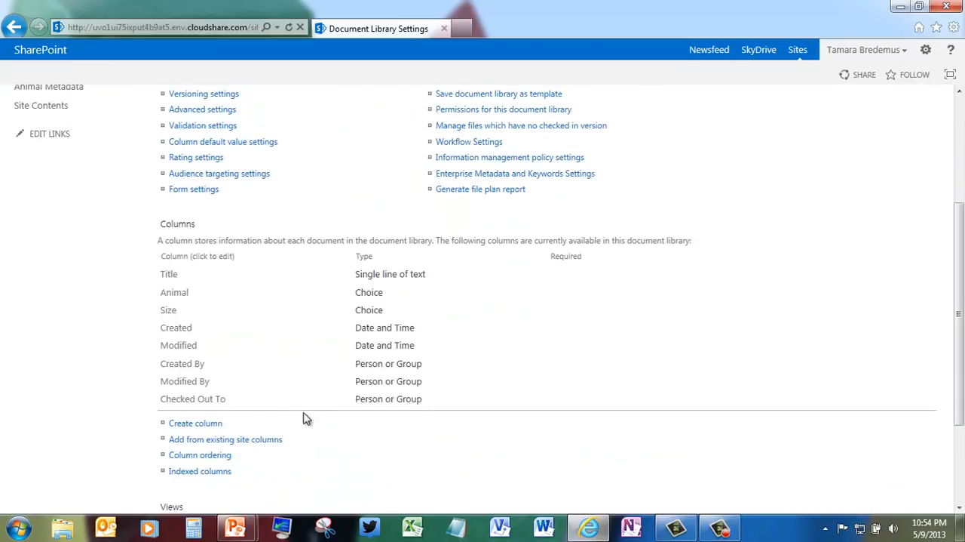
{"action": "left_click", "coordinate": [209, 428]}
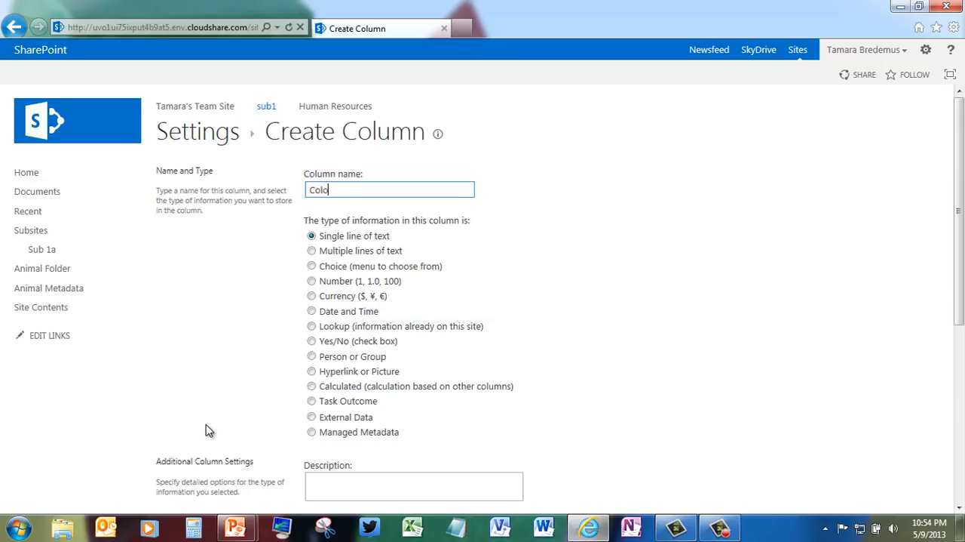
{"action": "left_click", "coordinate": [311, 265]}
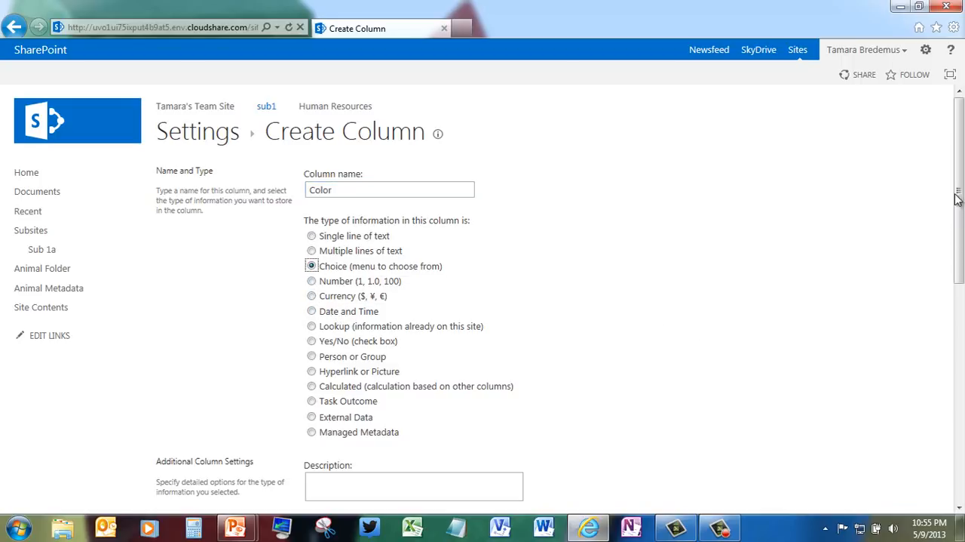
{"action": "left_click_drag", "start_coordinate": [959, 183], "coordinate": [959, 349]}
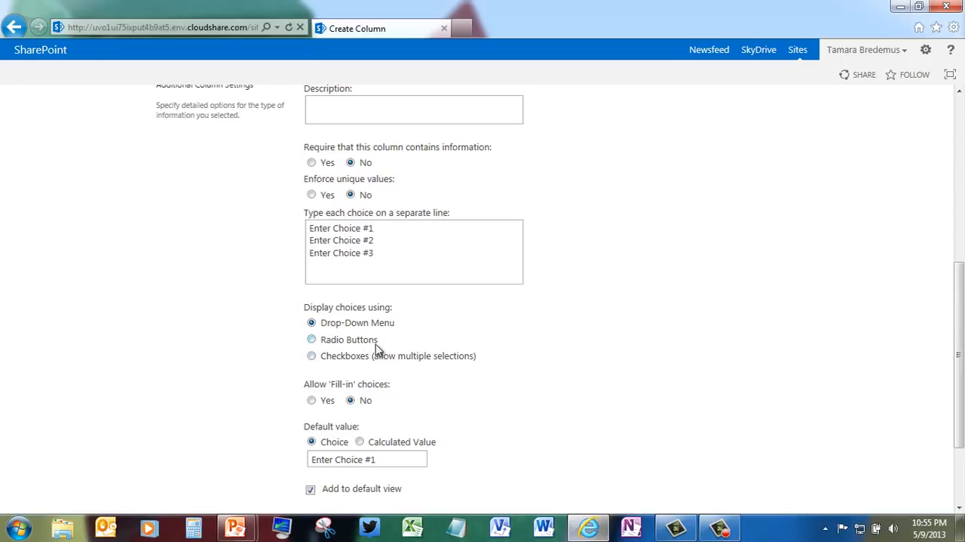
{"action": "left_click", "coordinate": [312, 356]}
Step: Replace the Color column's placeholder choices with Black, Brown, White, Red, Blue and Champagne, one per line
{"action": "left_click_drag", "start_coordinate": [384, 255], "coordinate": [236, 172]}
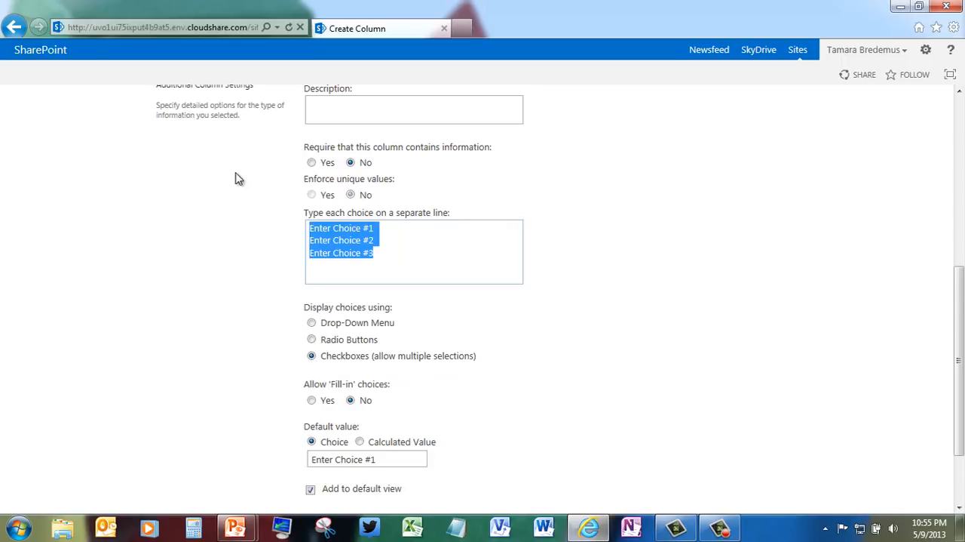
{"action": "type", "text": "Bla"}
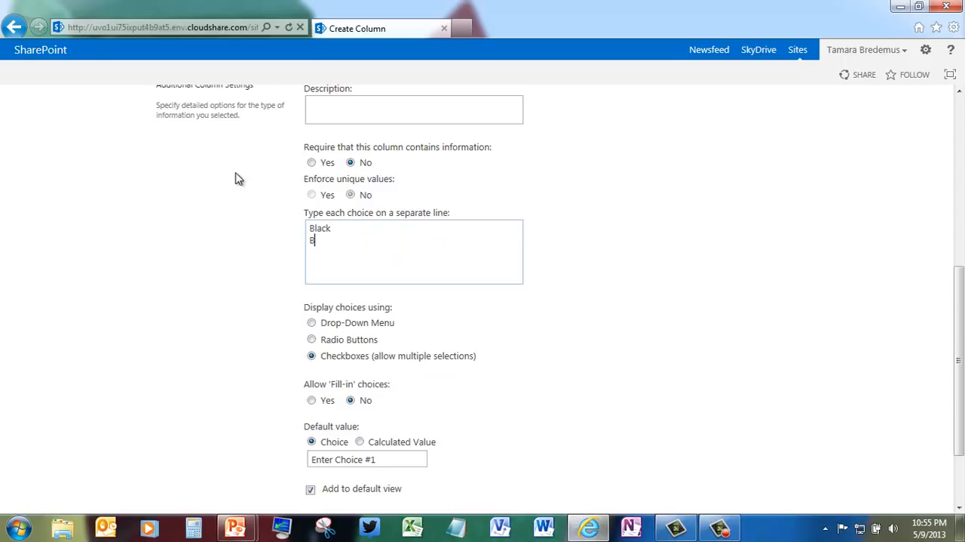
{"action": "type", "text": "ck"}
{"action": "key", "text": "Return"}
{"action": "type", "text": "Brown "}
{"action": "type", "text": "White"}
{"action": "key", "text": "Return"}
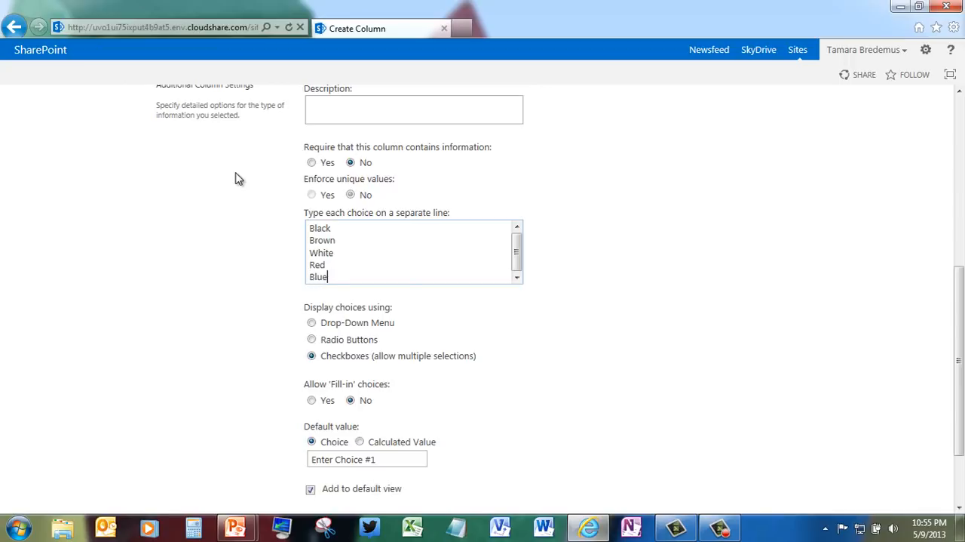
{"action": "type", "text": "Blue"}
{"action": "key", "text": "Return"}
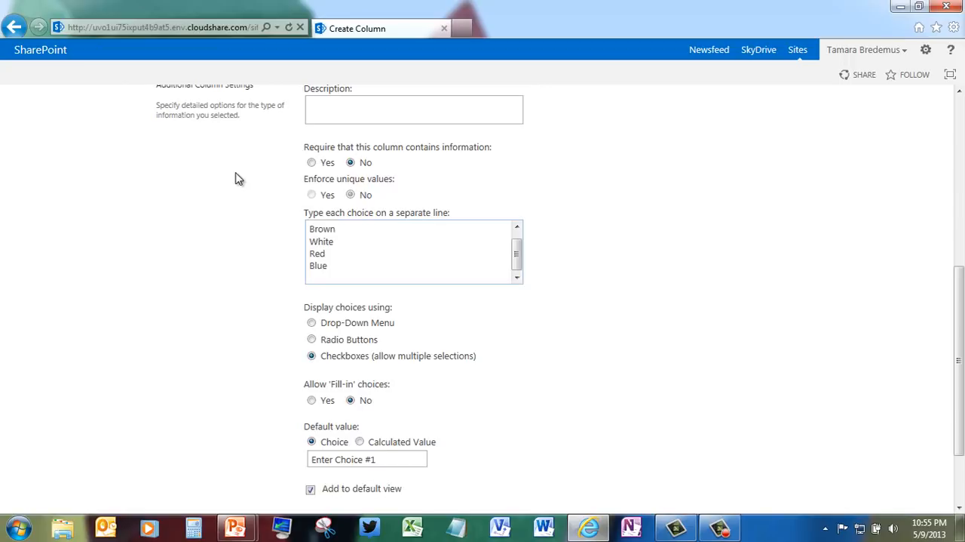
{"action": "type", "text": "Champagne"}
Step: Clear the default value of the Color column, save the column and return to the Animal Metadata library
{"action": "left_click_drag", "start_coordinate": [959, 353], "coordinate": [959, 396]}
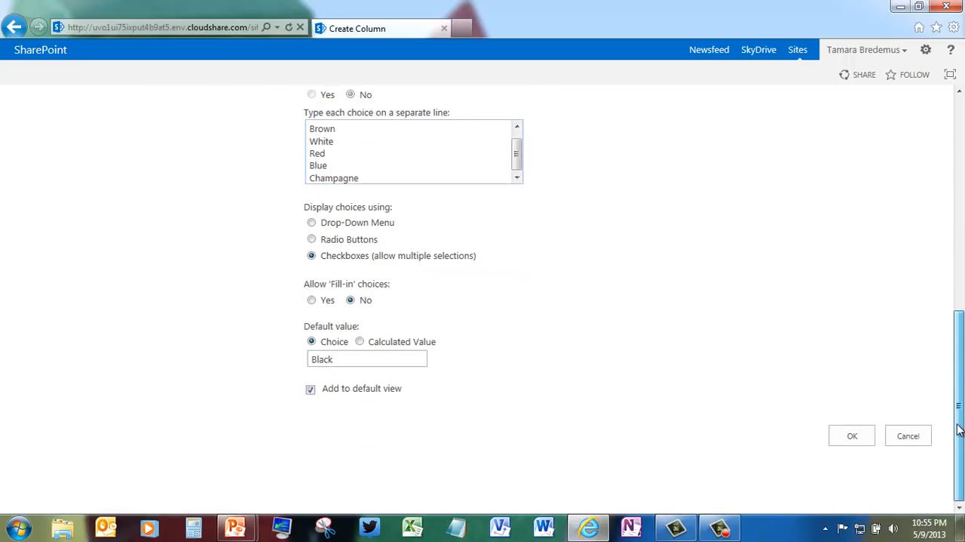
{"action": "double_click", "coordinate": [354, 359]}
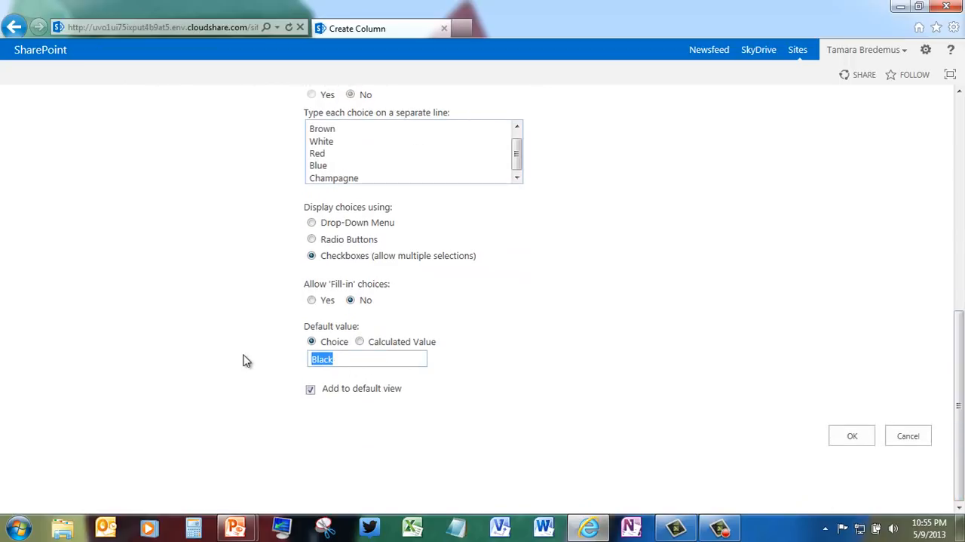
{"action": "key", "text": "Delete"}
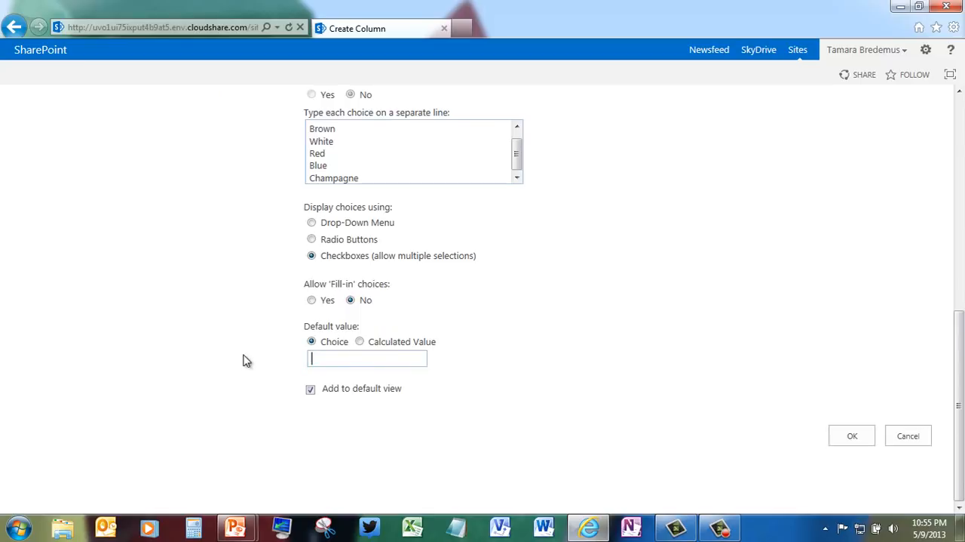
{"action": "left_click", "coordinate": [854, 433]}
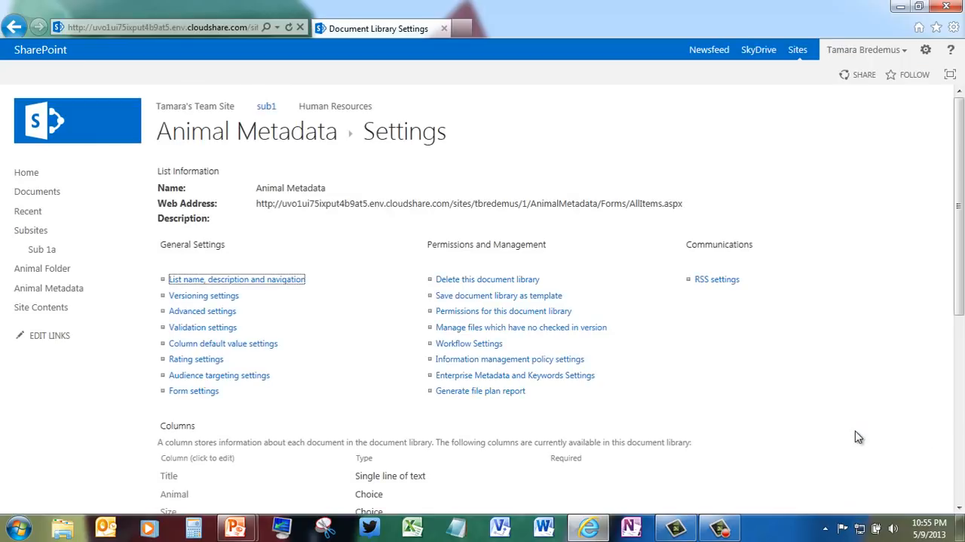
{"action": "left_click", "coordinate": [294, 140]}
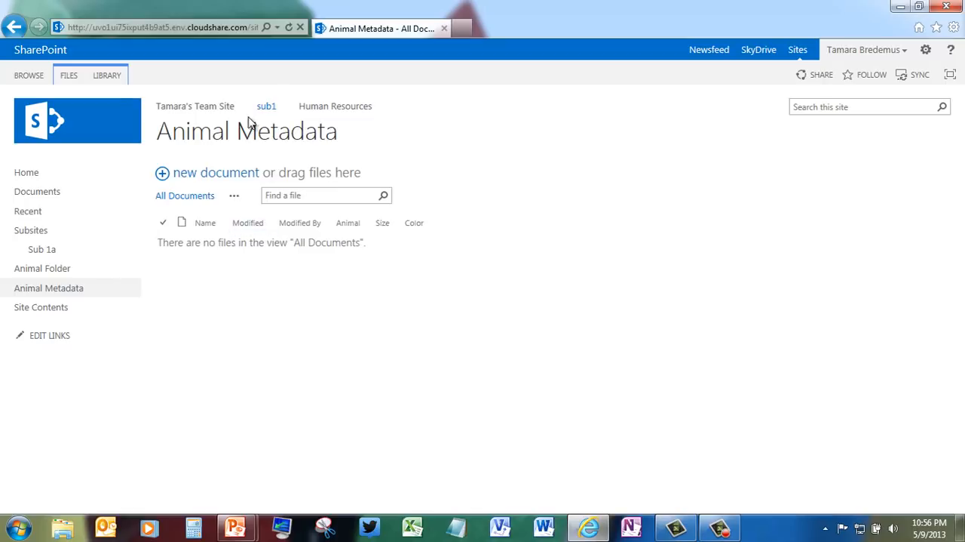
Step: In the Animal Metadata library settings, set the Animal column's default value to Dog and save the column
{"action": "left_click", "coordinate": [110, 78]}
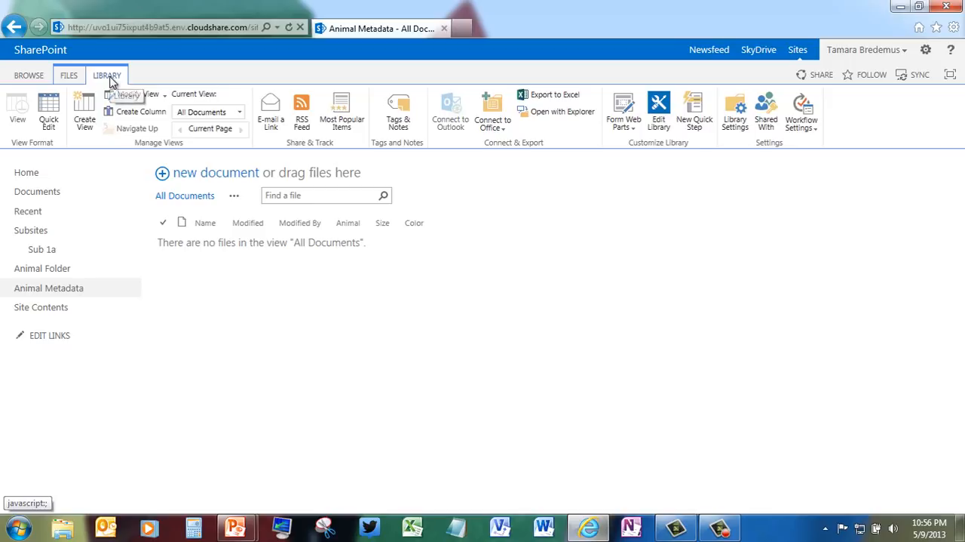
{"action": "left_click", "coordinate": [735, 110]}
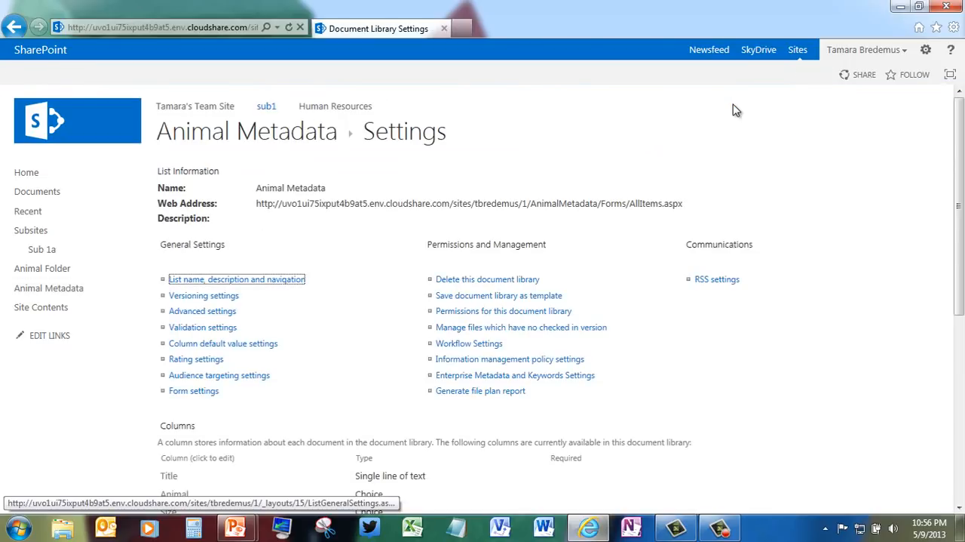
{"action": "left_click_drag", "start_coordinate": [958, 151], "coordinate": [957, 274]}
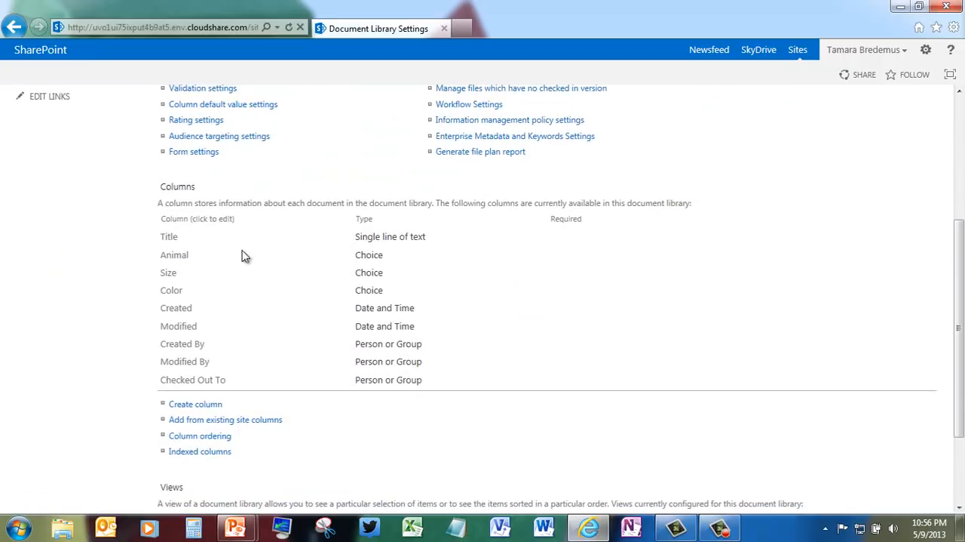
{"action": "left_click", "coordinate": [178, 257]}
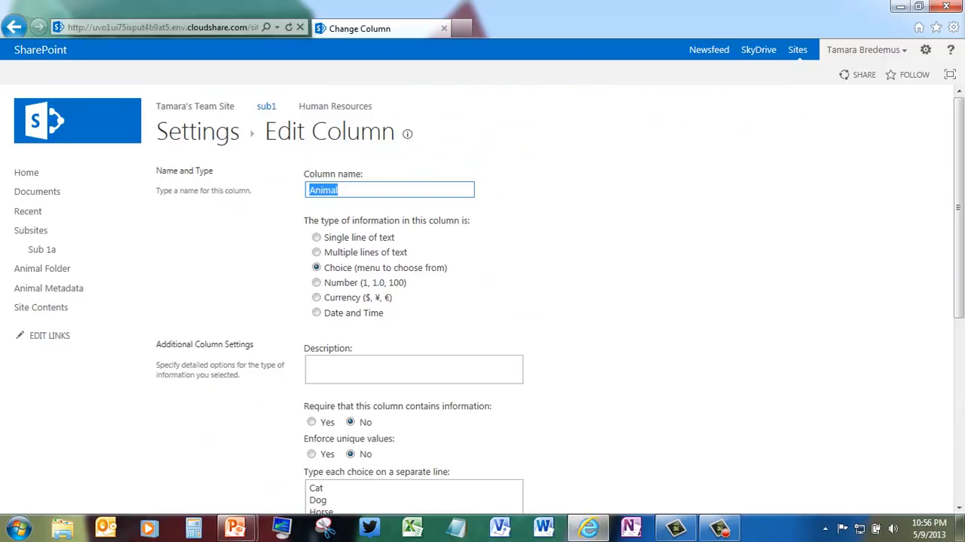
{"action": "left_click_drag", "start_coordinate": [959, 189], "coordinate": [960, 348]}
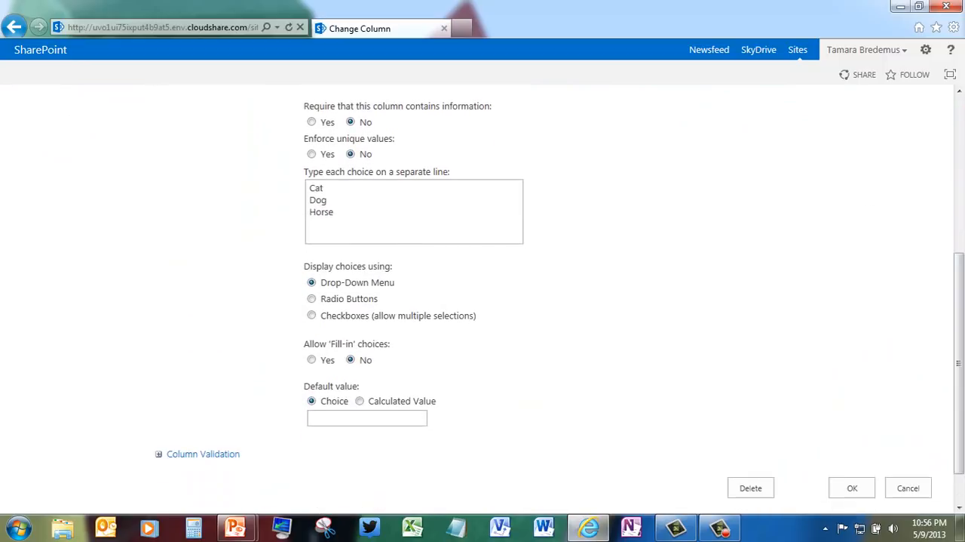
{"action": "left_click", "coordinate": [389, 420]}
{"action": "type", "text": "dog"}
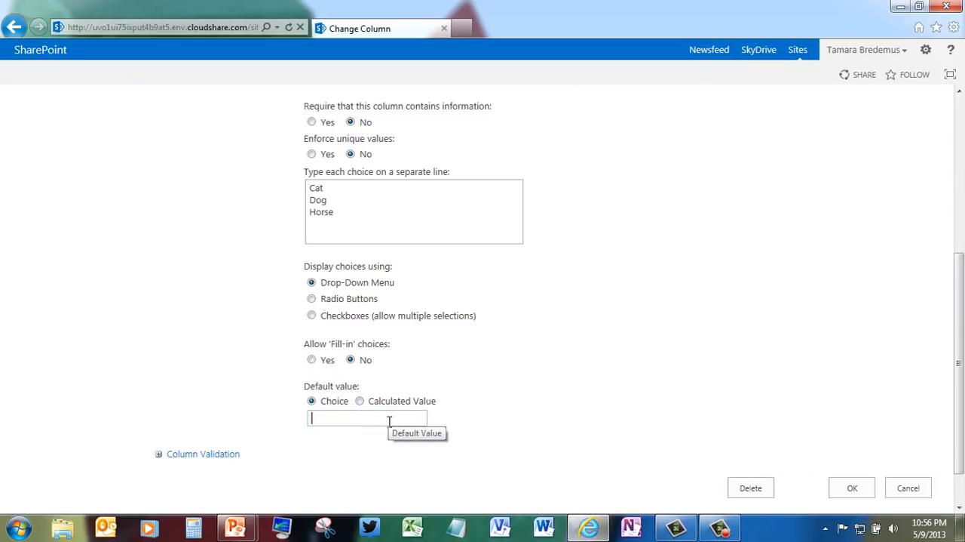
{"action": "type", "text": "Dog"}
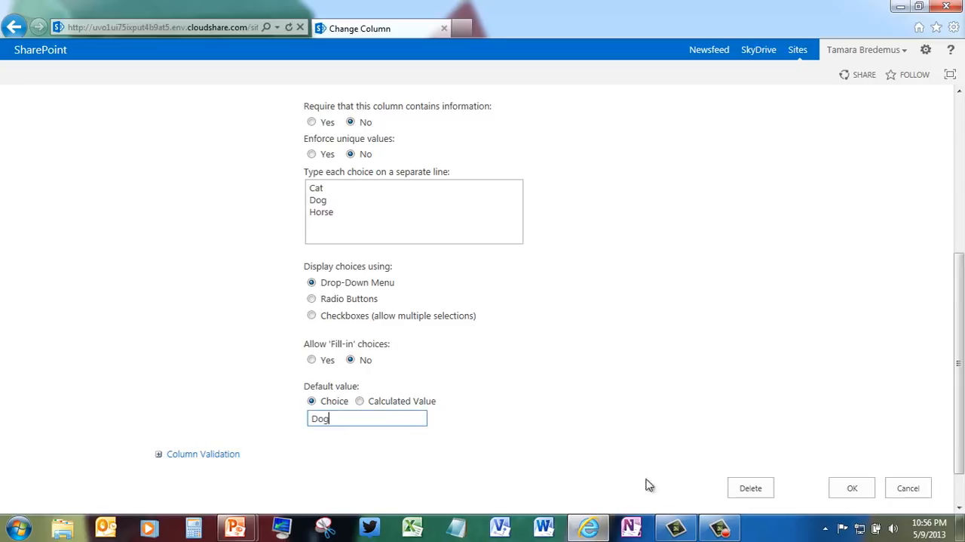
{"action": "left_click", "coordinate": [867, 488]}
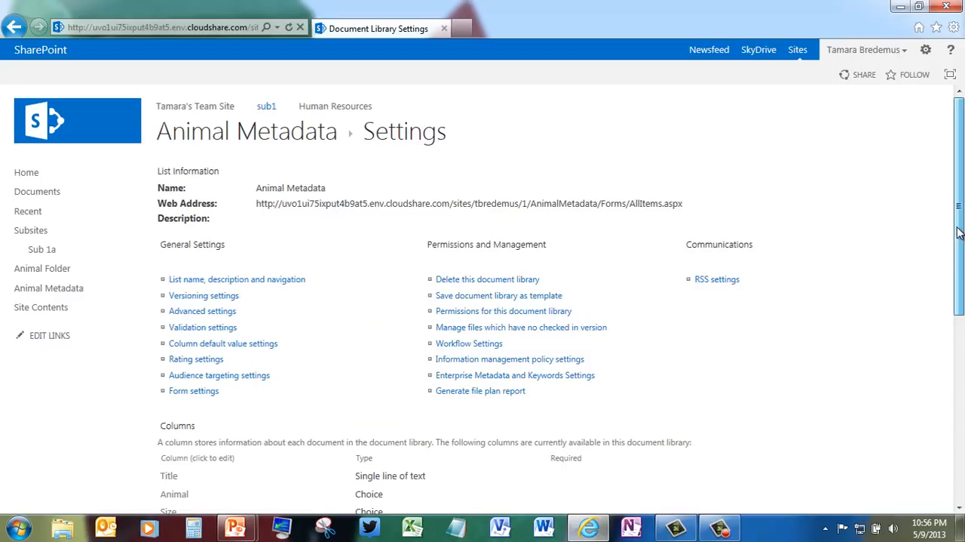
Step: Set the Size column's default value to Small, save the column and return to the Animal Metadata library
{"action": "left_click_drag", "start_coordinate": [959, 237], "coordinate": [960, 340]}
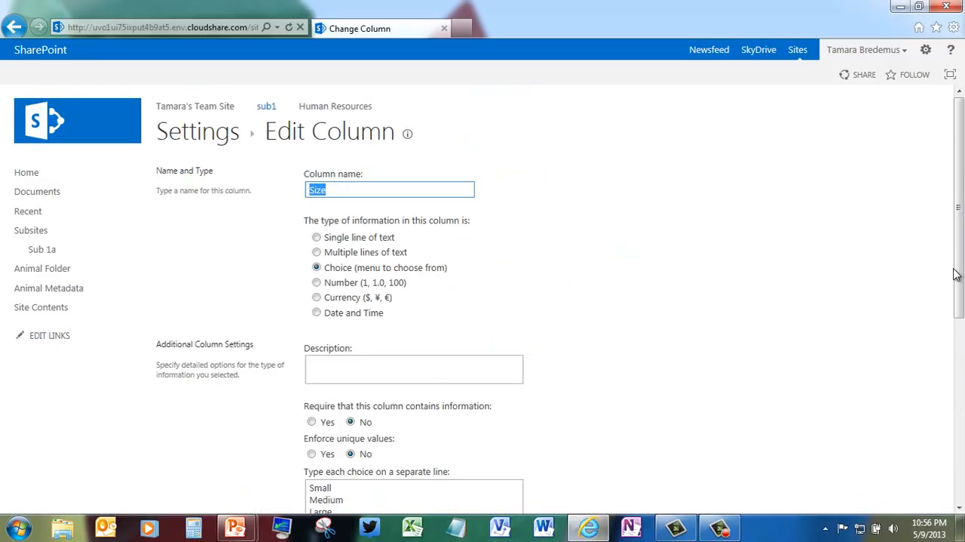
{"action": "scroll", "coordinate": [956, 273], "scroll_direction": "down", "scroll_amount": 5}
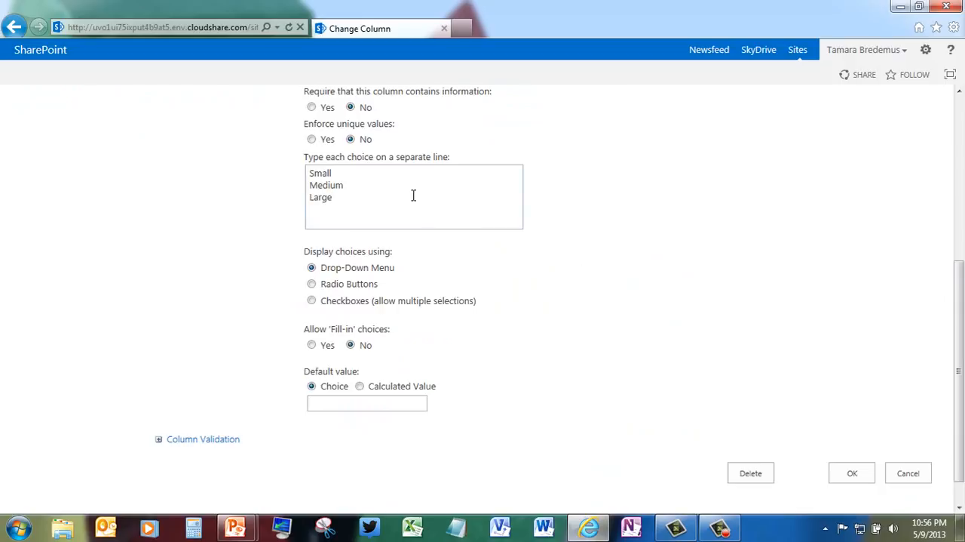
{"action": "left_click_drag", "start_coordinate": [338, 173], "coordinate": [300, 170]}
{"action": "key", "text": "ctrl+c"}
{"action": "left_click", "coordinate": [332, 403]}
{"action": "key", "text": "ctrl+v"}
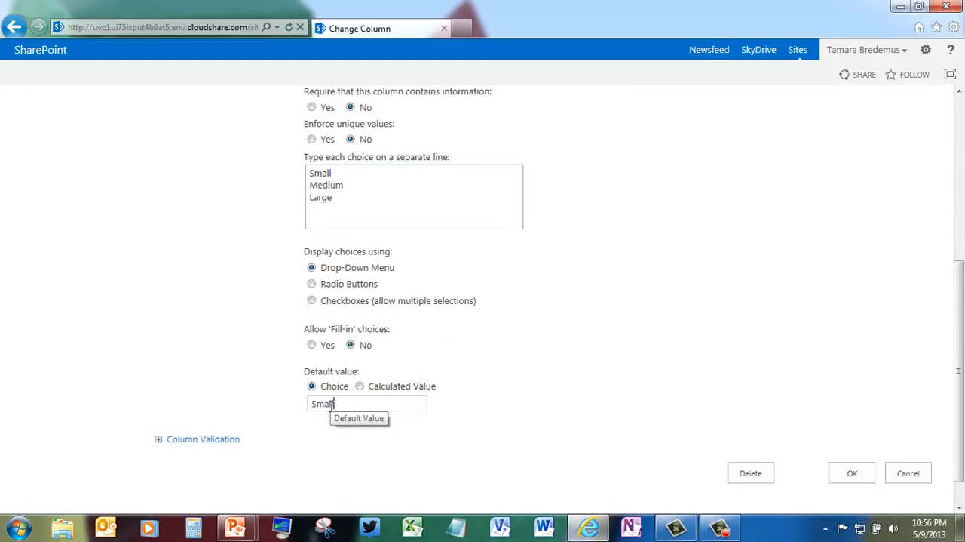
{"action": "left_click", "coordinate": [854, 473]}
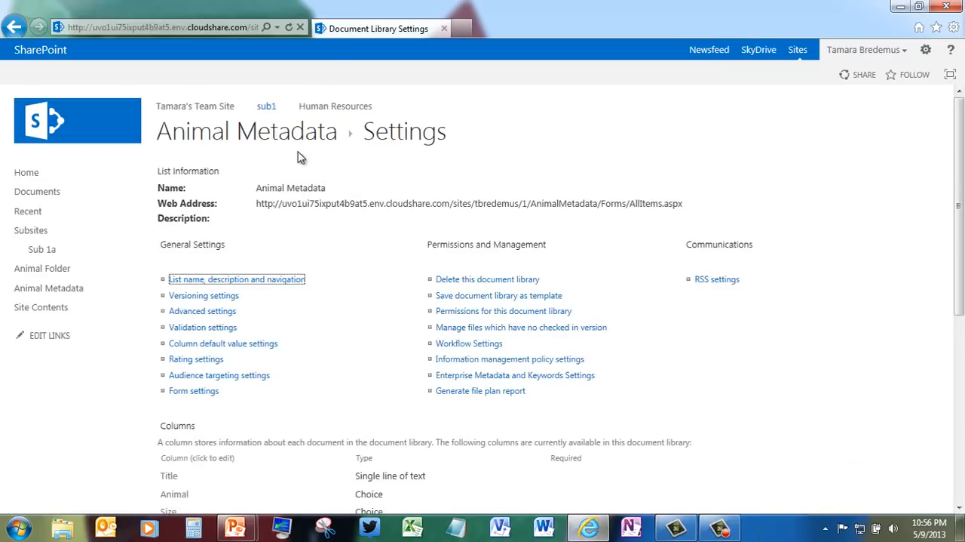
{"action": "left_click", "coordinate": [291, 133]}
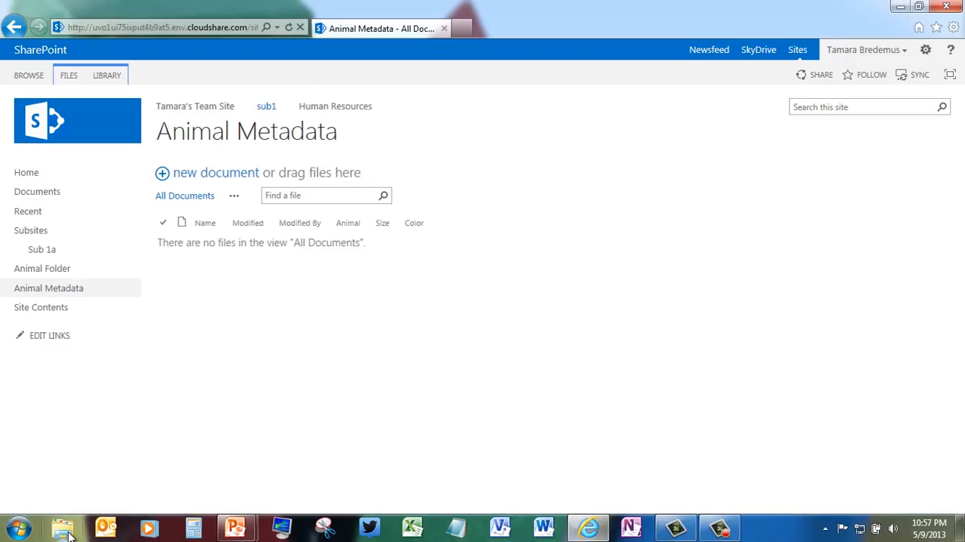
Step: Switch to Windows Explorer and open the SD folder under Pictures > Blog > Animals
{"action": "left_click", "coordinate": [68, 534]}
{"action": "left_click", "coordinate": [412, 261]}
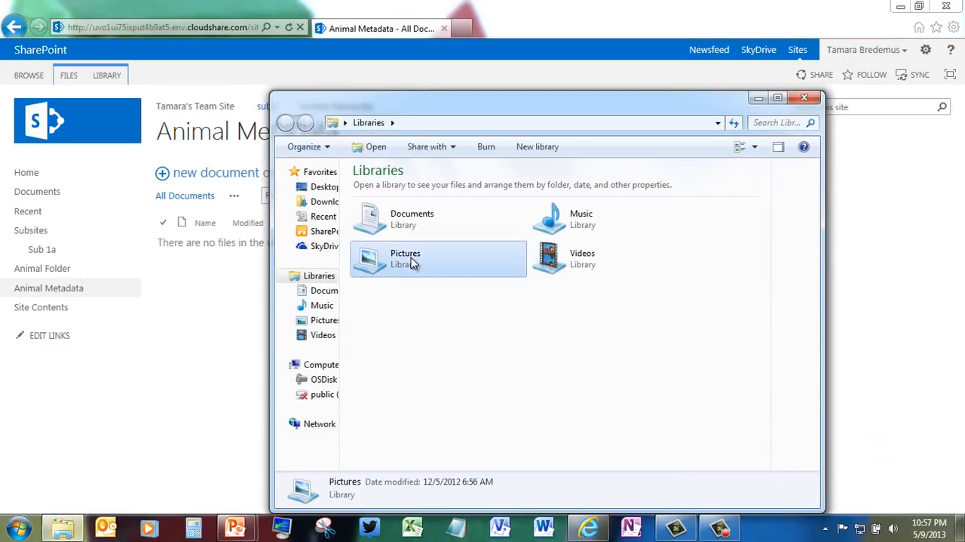
{"action": "double_click", "coordinate": [412, 262]}
{"action": "double_click", "coordinate": [390, 249]}
{"action": "double_click", "coordinate": [383, 241]}
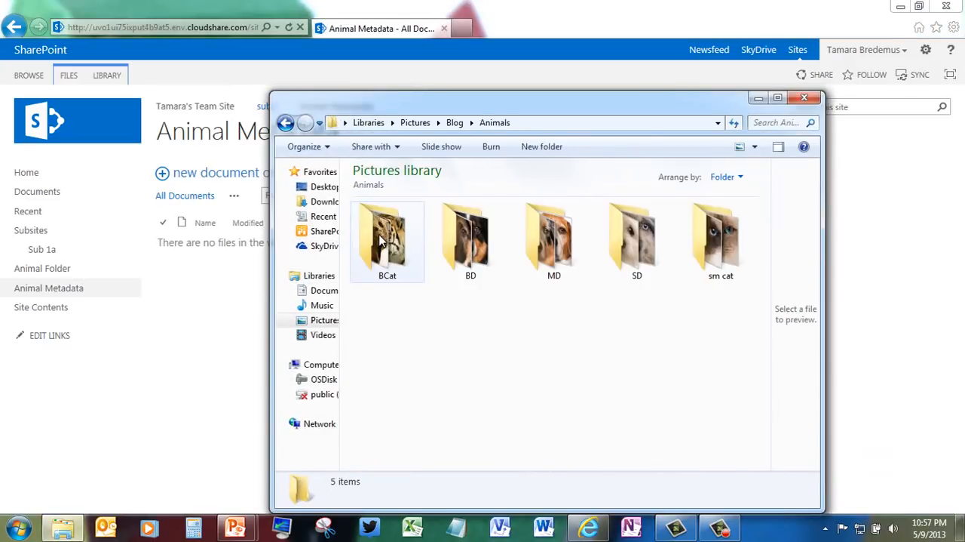
{"action": "double_click", "coordinate": [647, 250]}
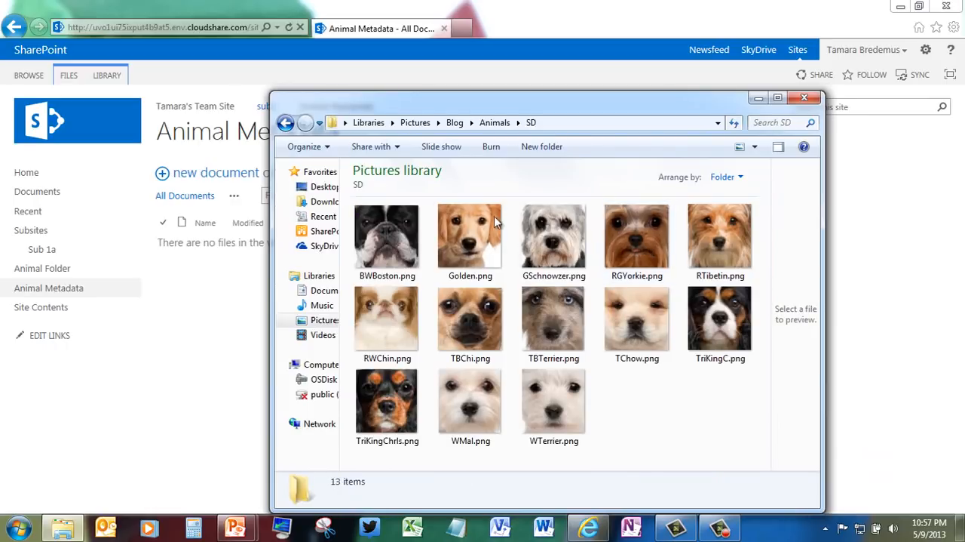
Step: Upload all images from BWBoston.png to WTerrier.png into the Animal Metadata library and minimize the Explorer window
{"action": "left_click", "coordinate": [404, 236]}
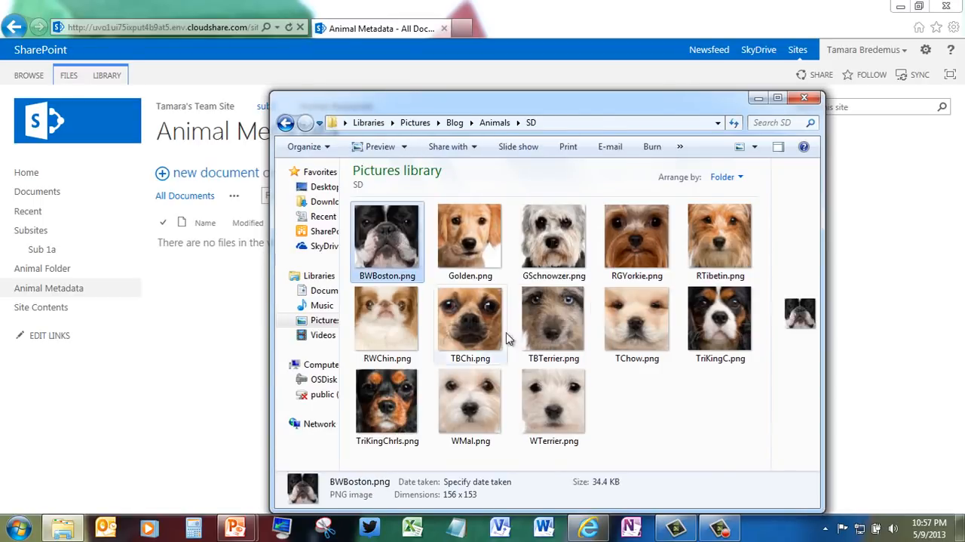
{"action": "left_click", "coordinate": [549, 418], "text": "shift"}
{"action": "left_click_drag", "start_coordinate": [548, 419], "coordinate": [218, 230]}
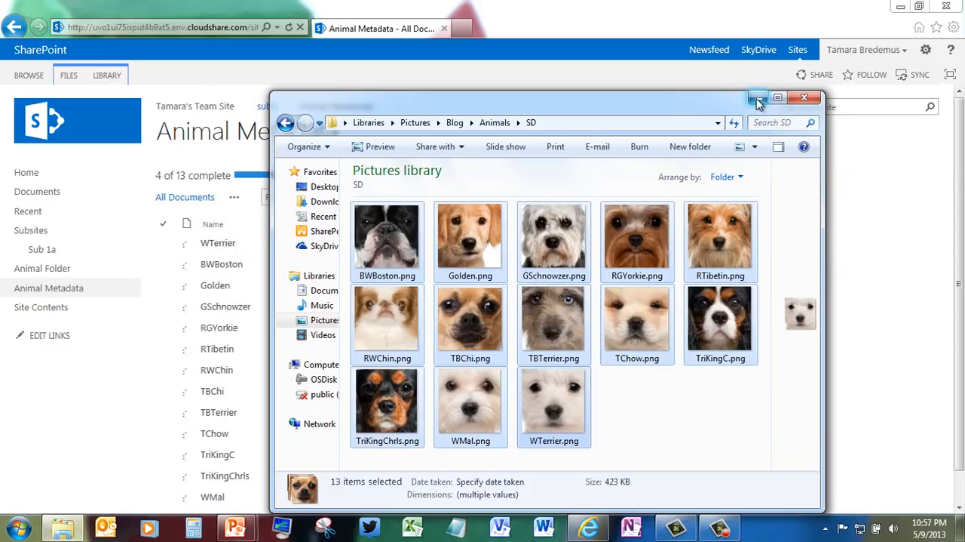
{"action": "left_click", "coordinate": [759, 101]}
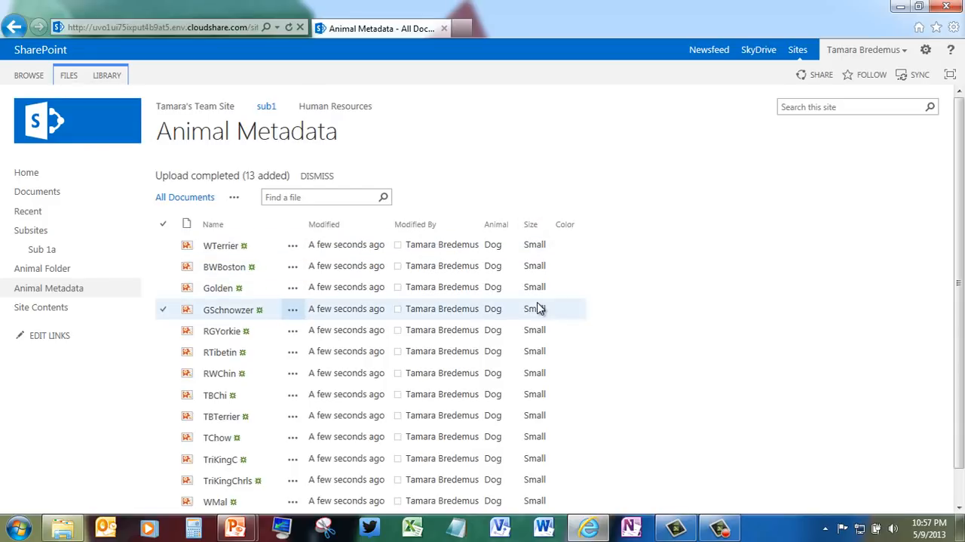
Step: Put the Animal Metadata library into Quick Edit and set the Color of WTerrier to White
{"action": "left_click", "coordinate": [110, 76]}
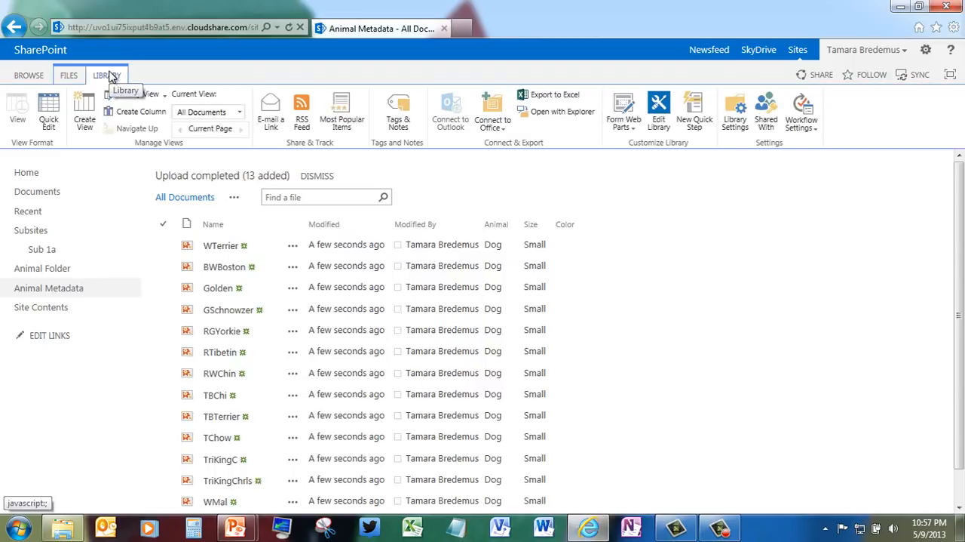
{"action": "left_click", "coordinate": [53, 108]}
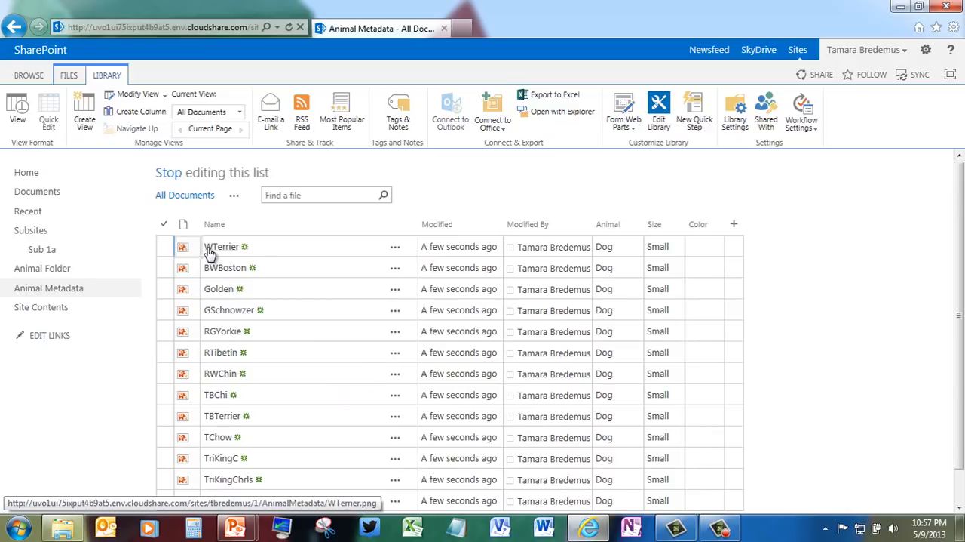
{"action": "left_click", "coordinate": [709, 244]}
{"action": "left_click", "coordinate": [717, 249]}
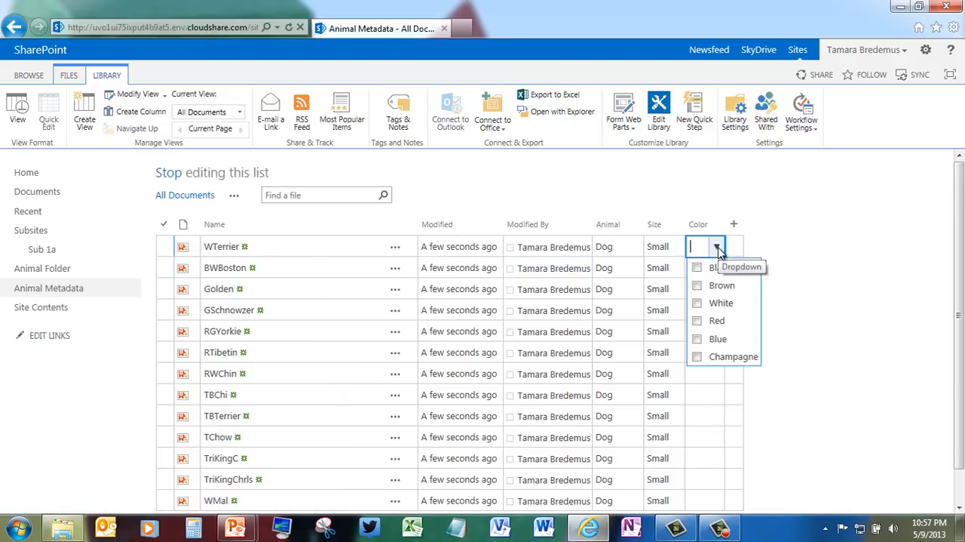
{"action": "left_click", "coordinate": [697, 304]}
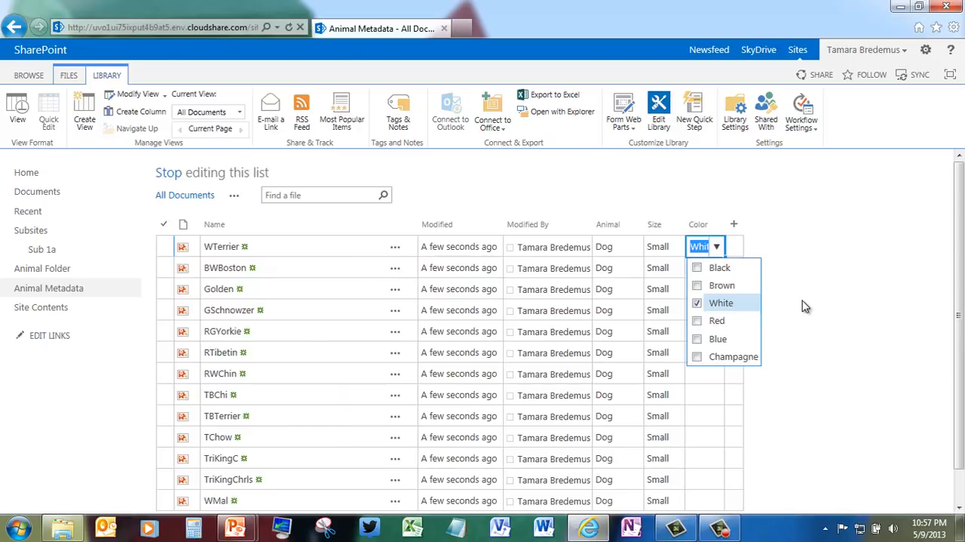
{"action": "key", "text": "Return"}
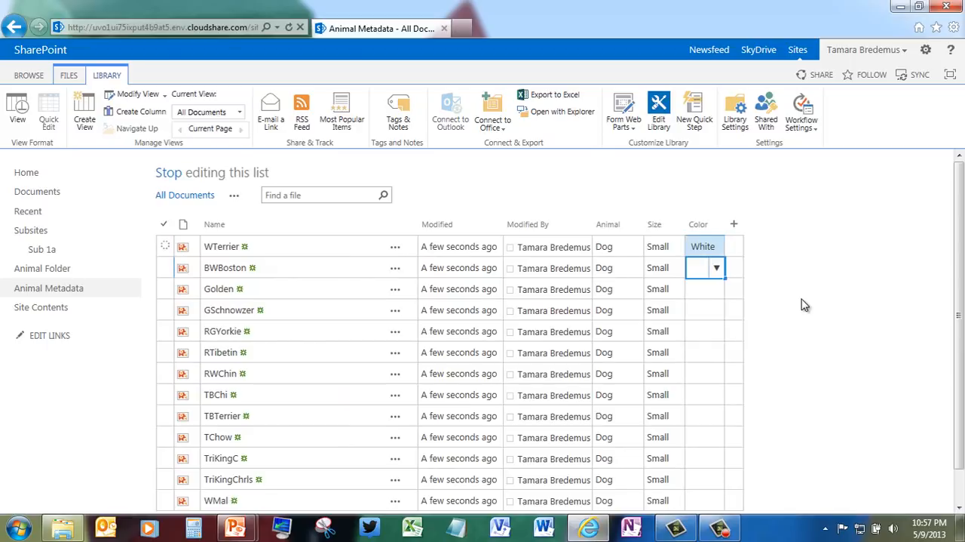
Step: Set the Color of BWBoston to both Black and White
{"action": "left_click", "coordinate": [717, 269]}
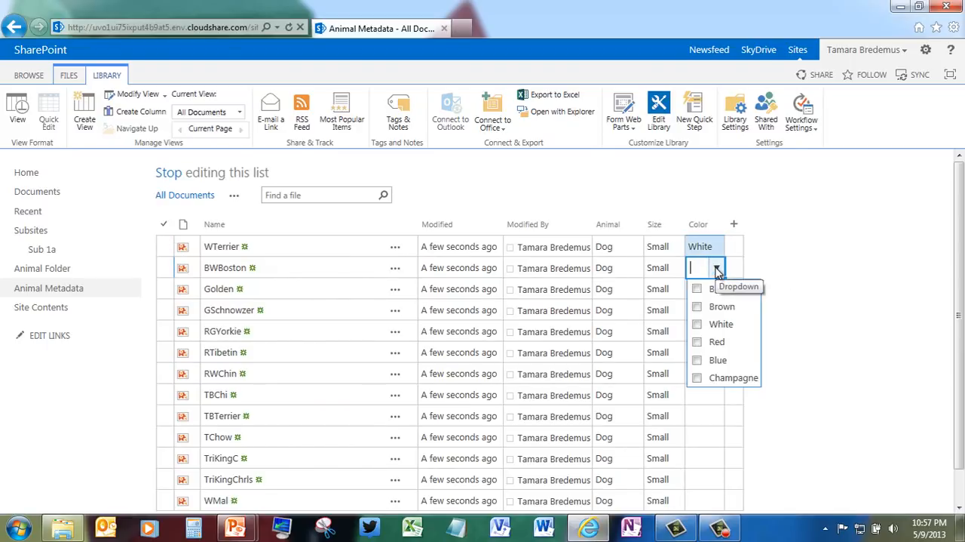
{"action": "left_click", "coordinate": [697, 290]}
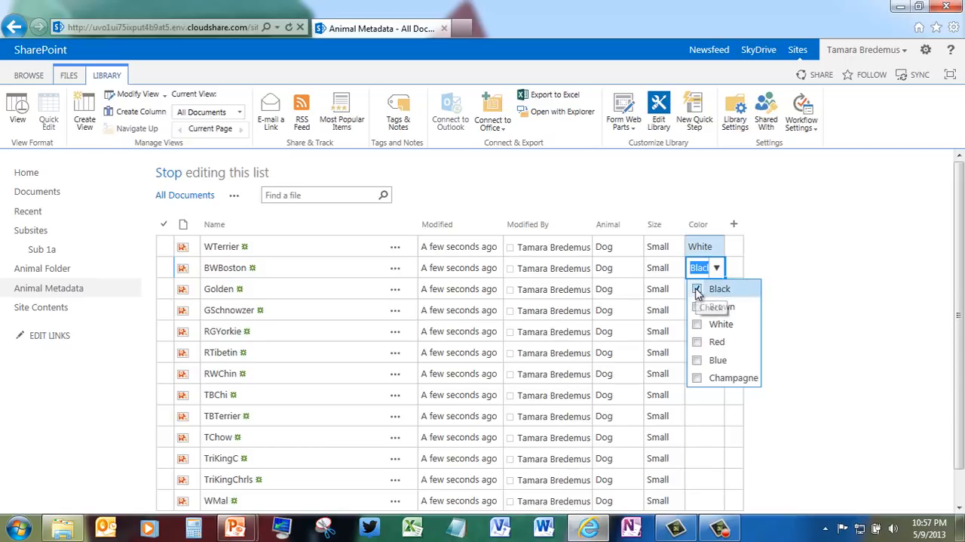
{"action": "left_click", "coordinate": [697, 325]}
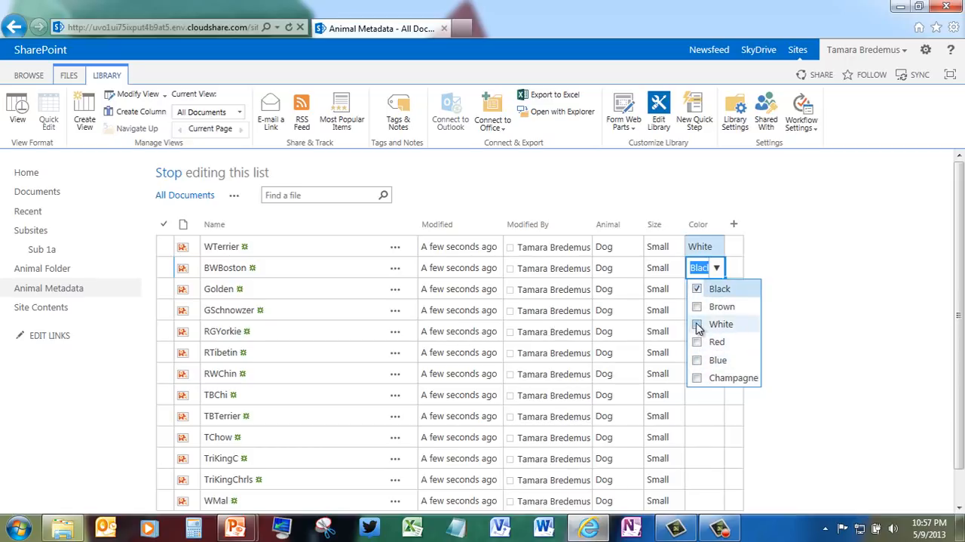
{"action": "key", "text": "Return"}
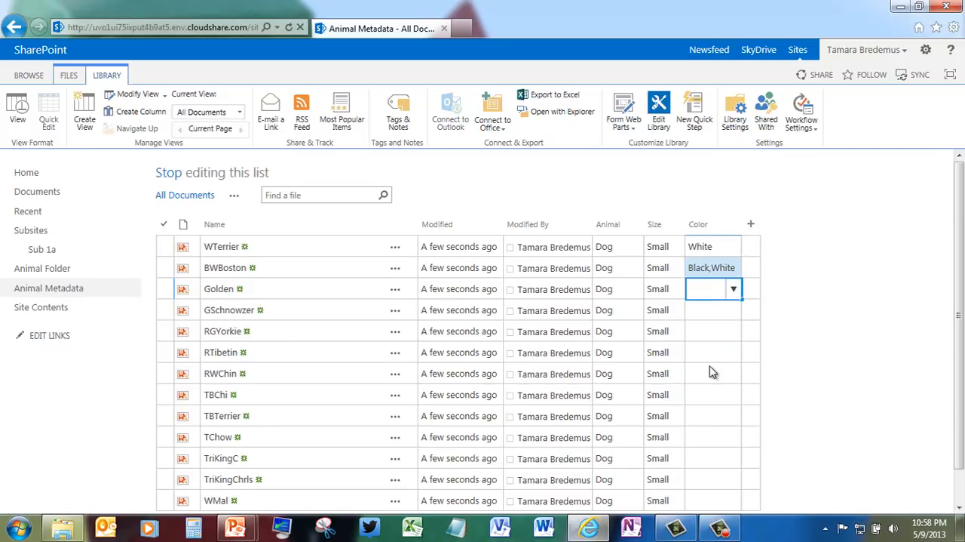
Step: Go to the top-level team site and open its Animal Folders library
{"action": "left_click", "coordinate": [29, 76]}
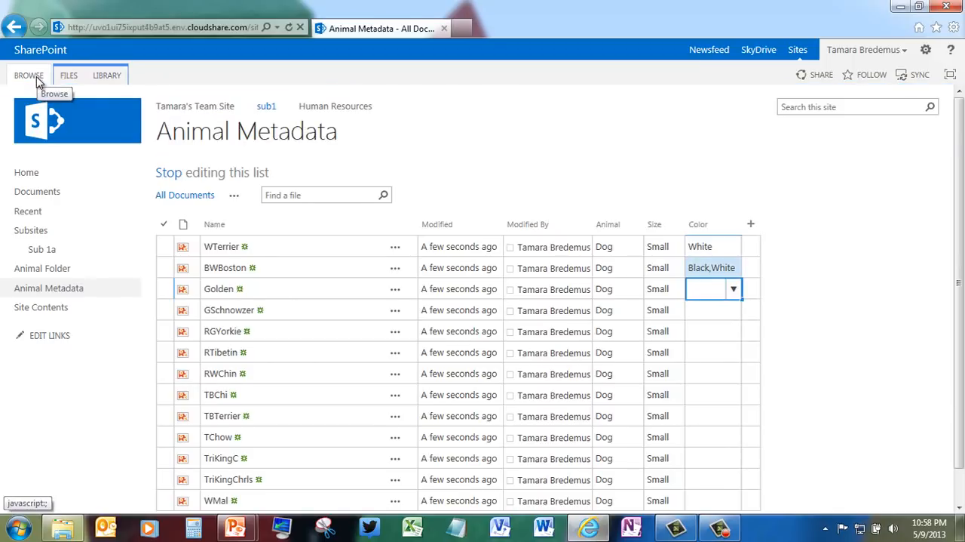
{"action": "left_click", "coordinate": [182, 111]}
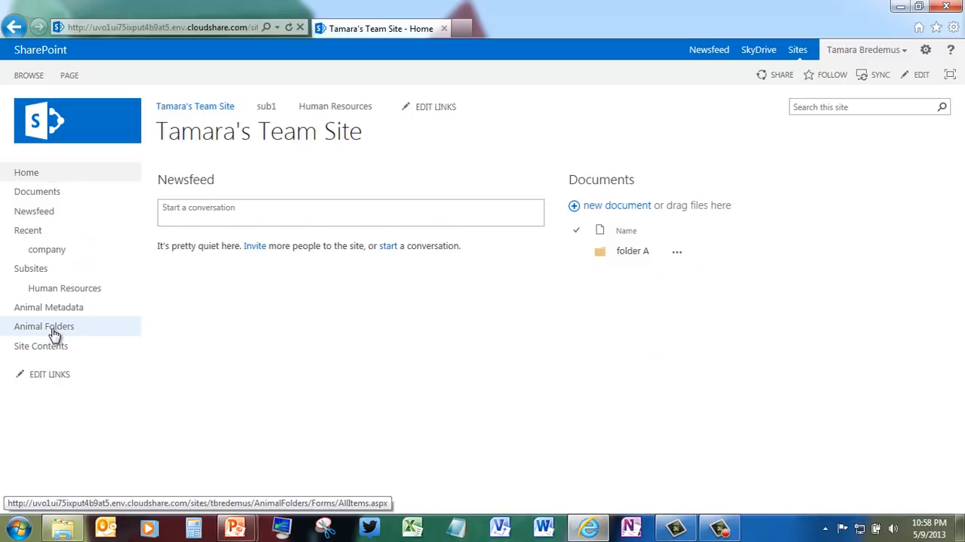
{"action": "left_click", "coordinate": [55, 332]}
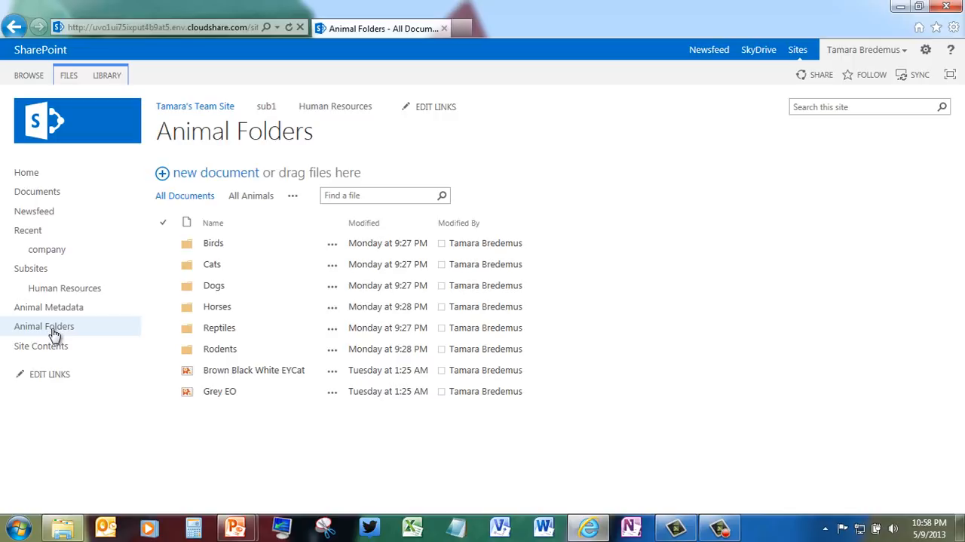
Step: Browse to Dogs > Medium > Black in Animal Folders and preview the BScruffy image
{"action": "left_click", "coordinate": [214, 286]}
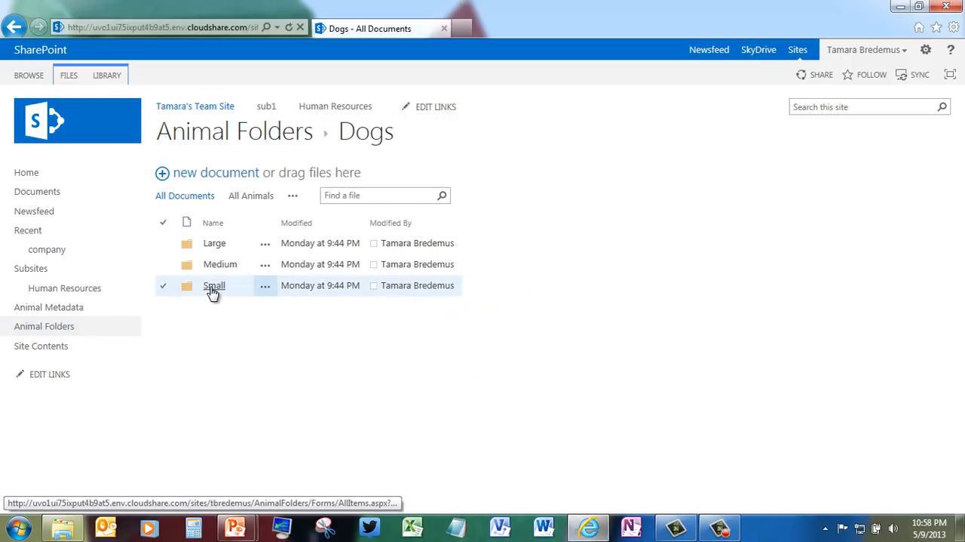
{"action": "left_click", "coordinate": [217, 272]}
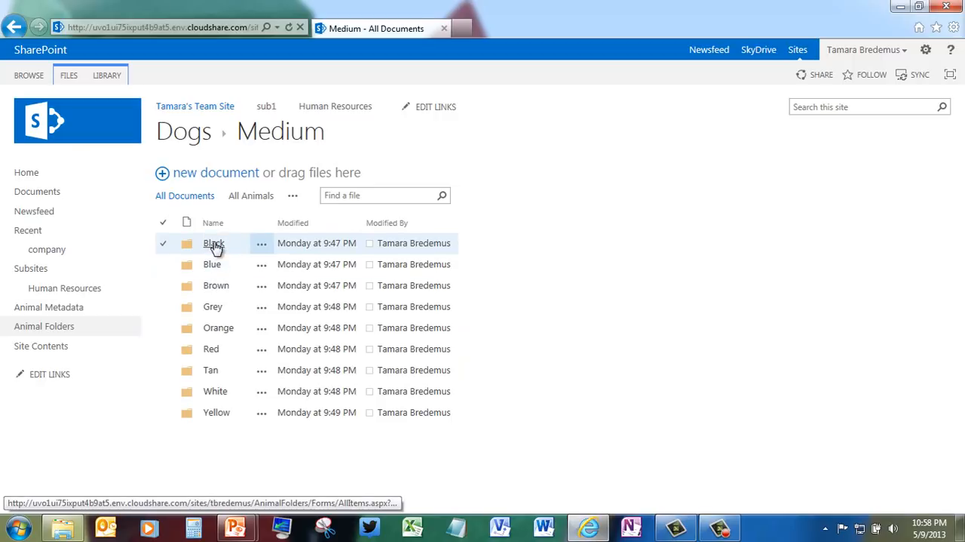
{"action": "left_click", "coordinate": [215, 244]}
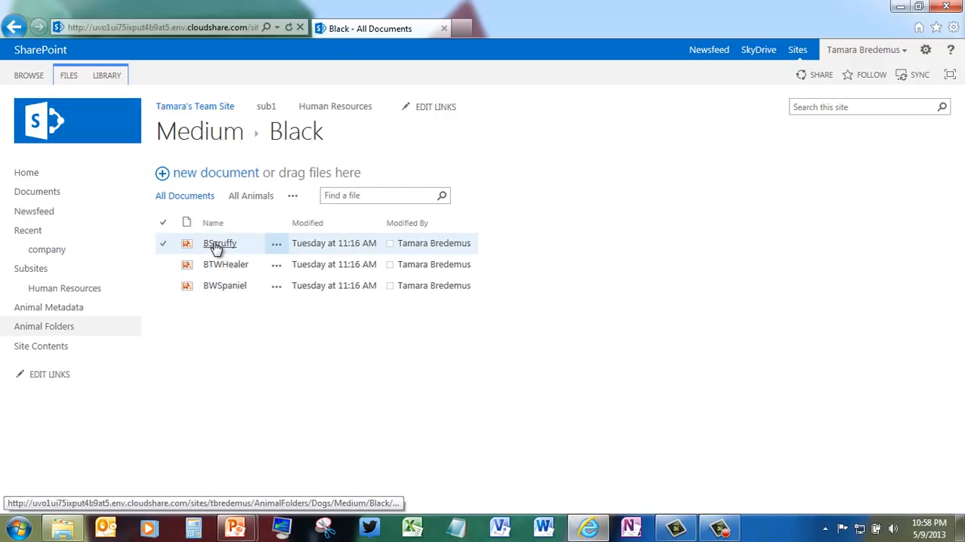
{"action": "left_click", "coordinate": [277, 245]}
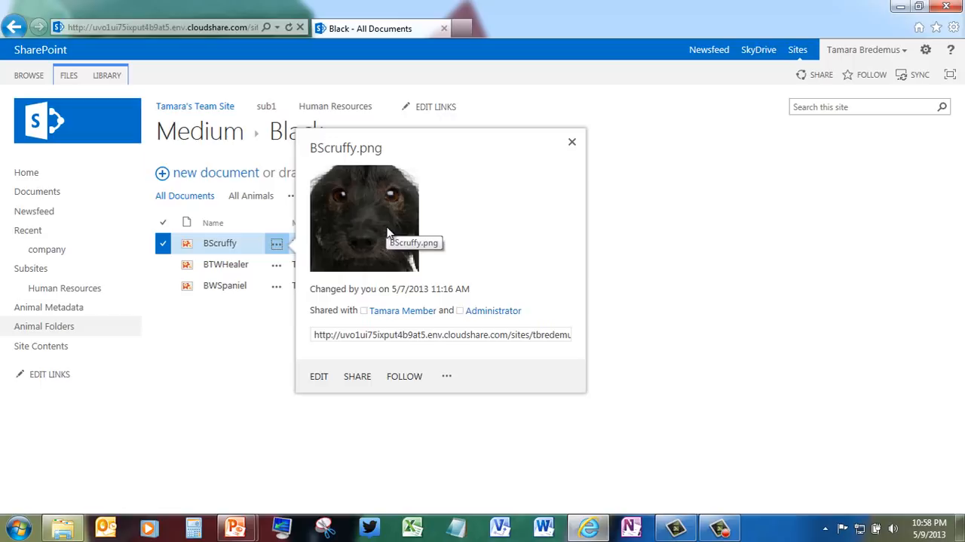
Step: Close the BScruffy preview and go back up to the top level of the Animal Folders library
{"action": "left_click", "coordinate": [571, 141]}
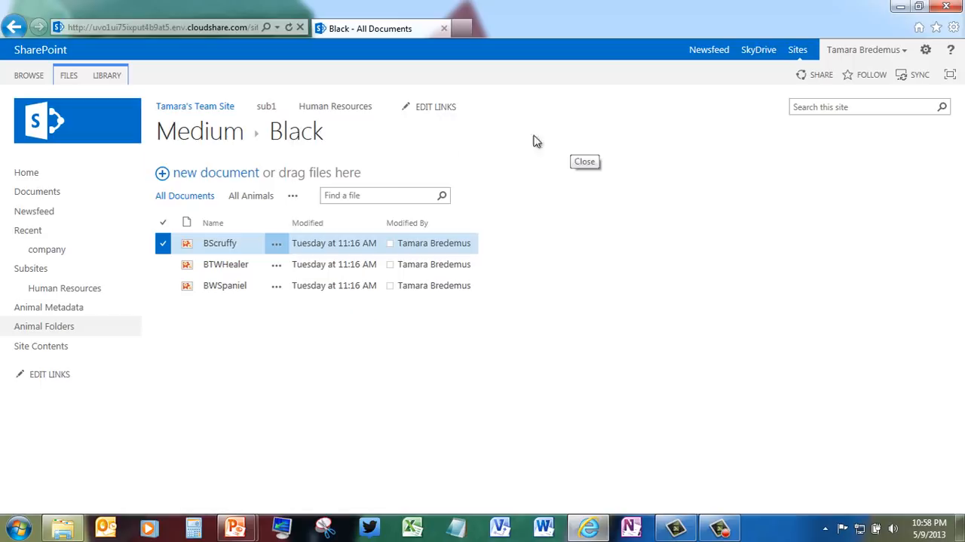
{"action": "left_click", "coordinate": [198, 141]}
{"action": "left_click", "coordinate": [198, 142]}
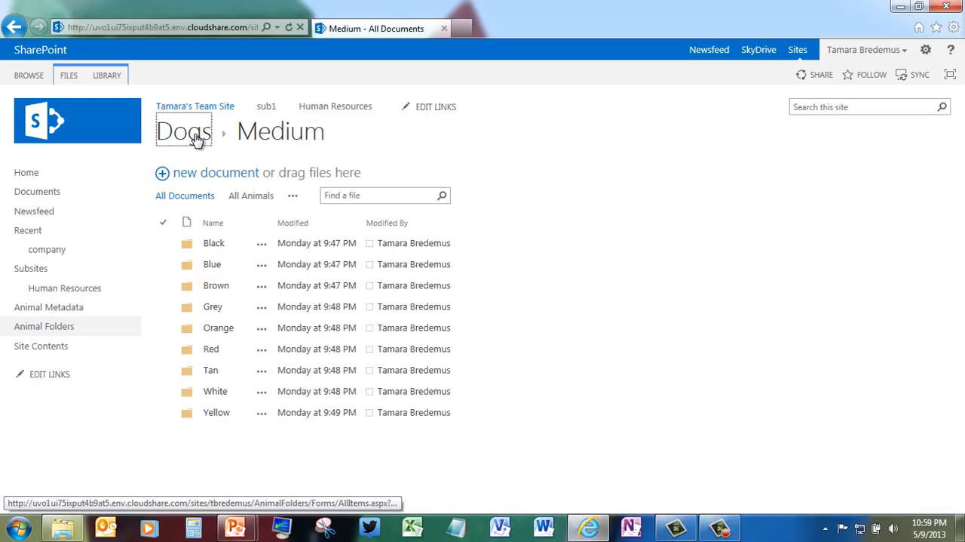
{"action": "left_click", "coordinate": [198, 142]}
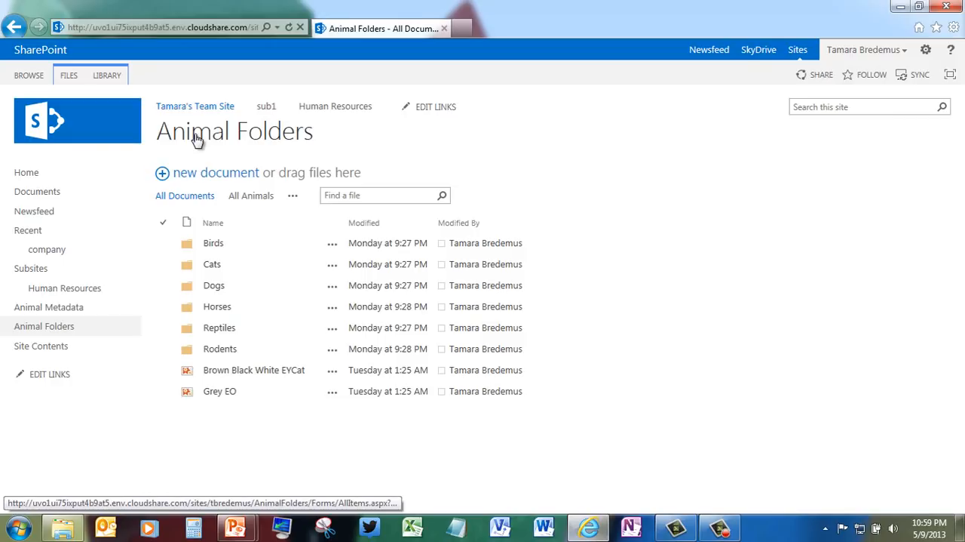
Step: Look through the color folders inside Birds > Large, Birds > Medium and Birds > Small
{"action": "left_click", "coordinate": [214, 243]}
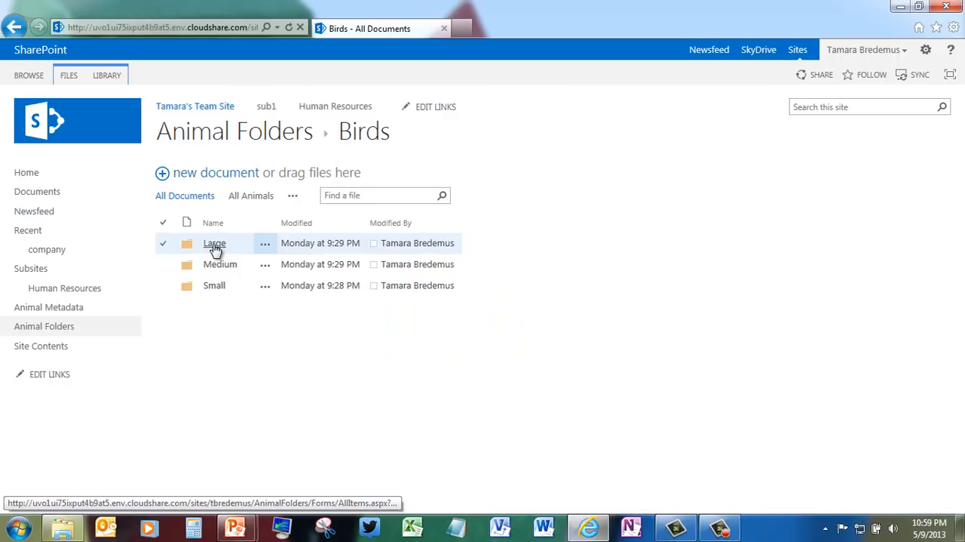
{"action": "left_click", "coordinate": [215, 244]}
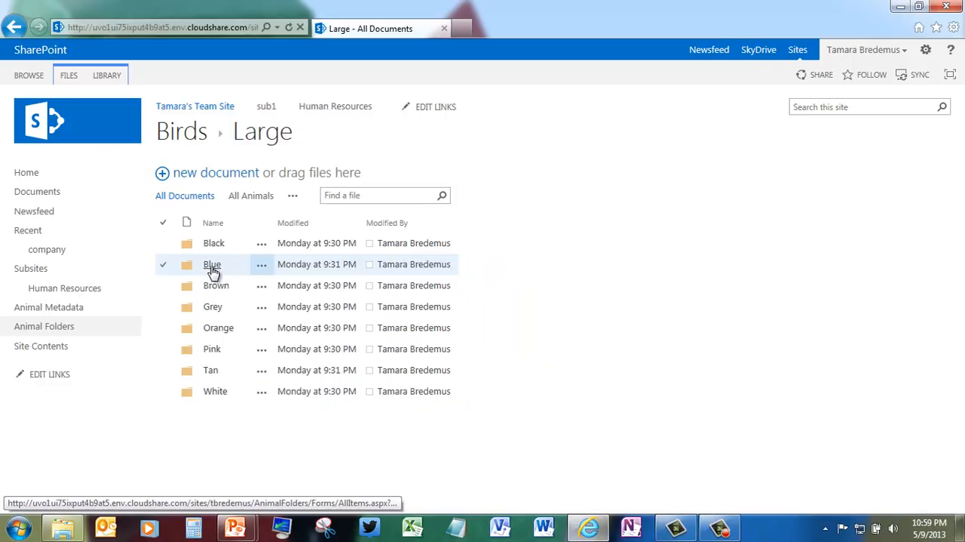
{"action": "left_click", "coordinate": [201, 136]}
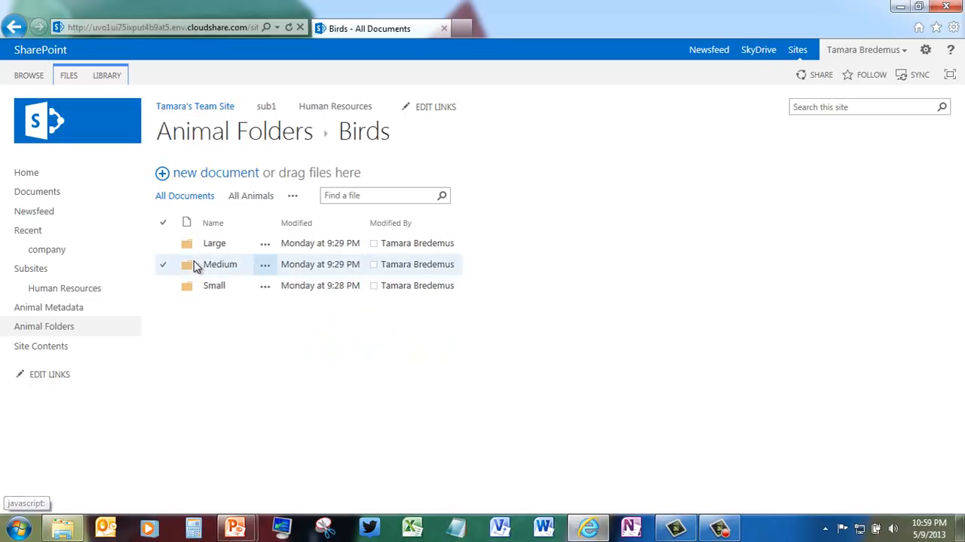
{"action": "left_click", "coordinate": [218, 265]}
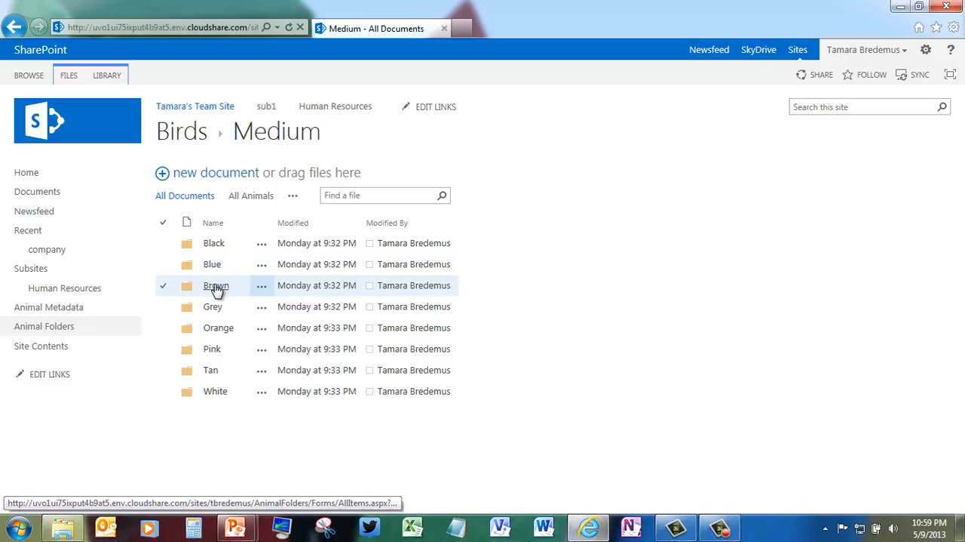
{"action": "left_click", "coordinate": [191, 140]}
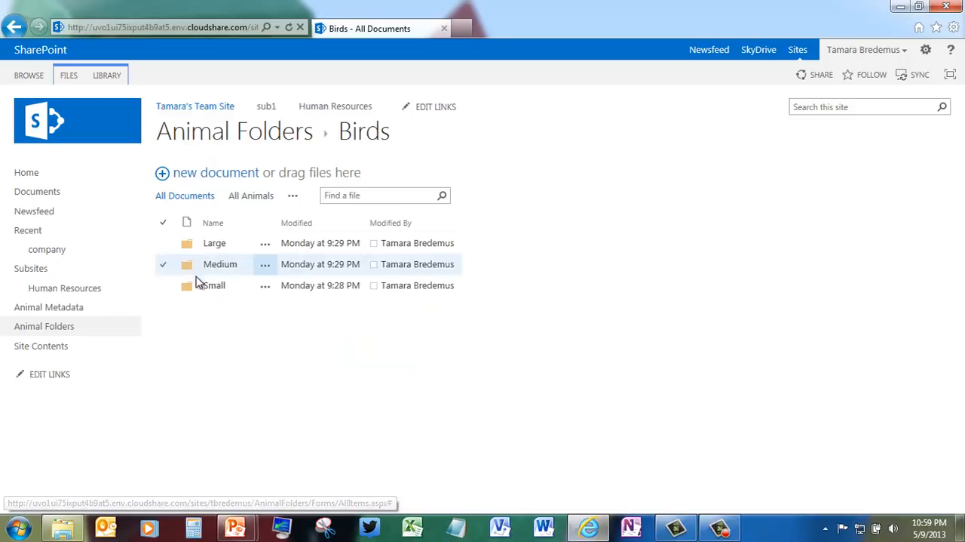
{"action": "left_click", "coordinate": [215, 286]}
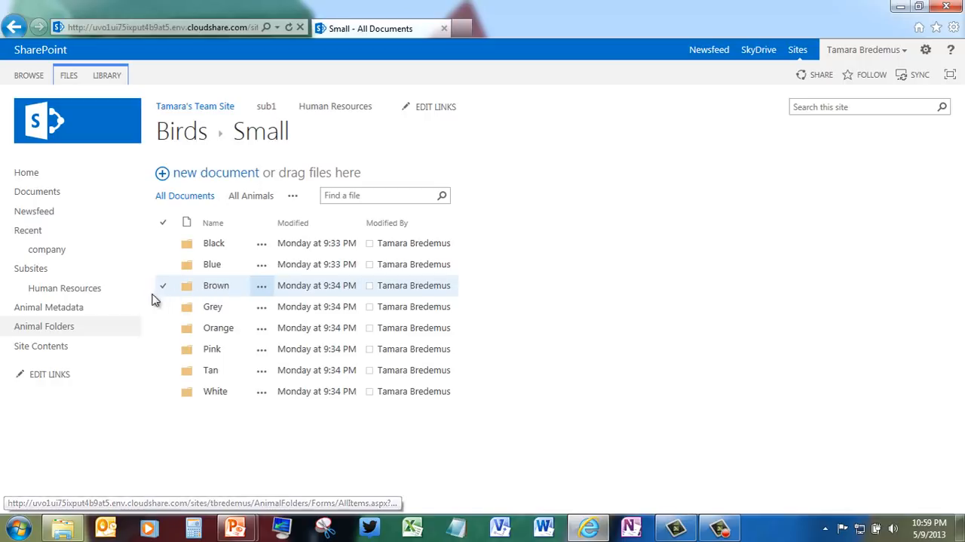
Step: Open the Animal Metadata library in the By Size view and preview the WOTEOCat image under Small > Cat
{"action": "left_click", "coordinate": [82, 316]}
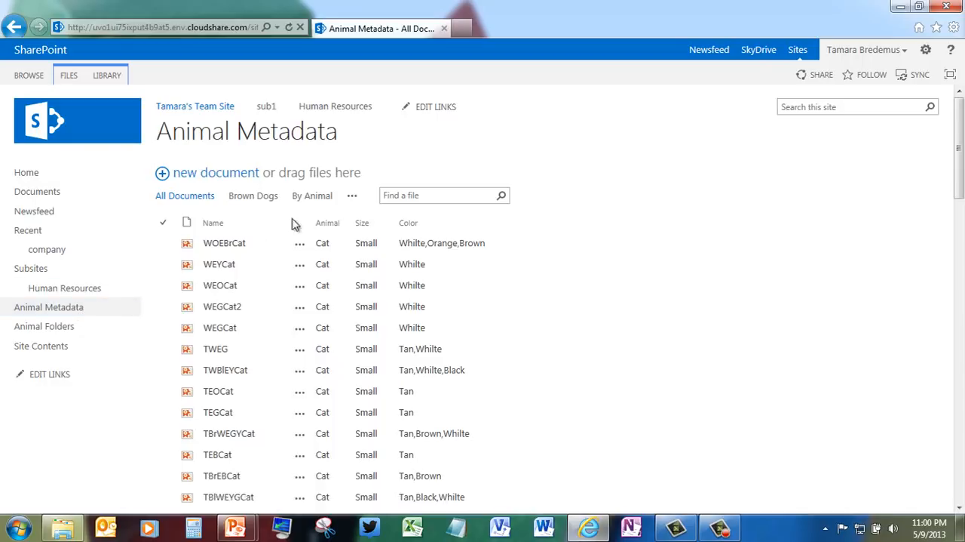
{"action": "left_click", "coordinate": [352, 197]}
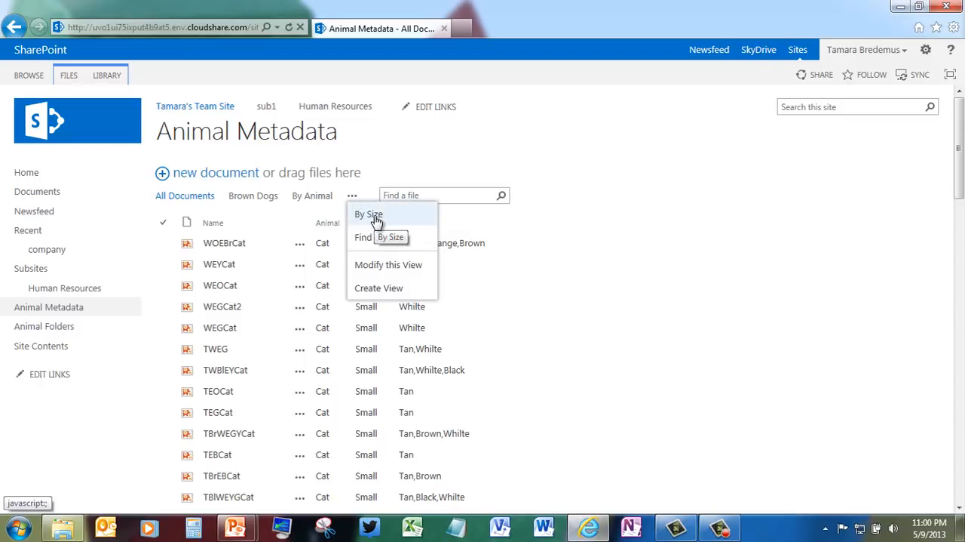
{"action": "left_click", "coordinate": [374, 217]}
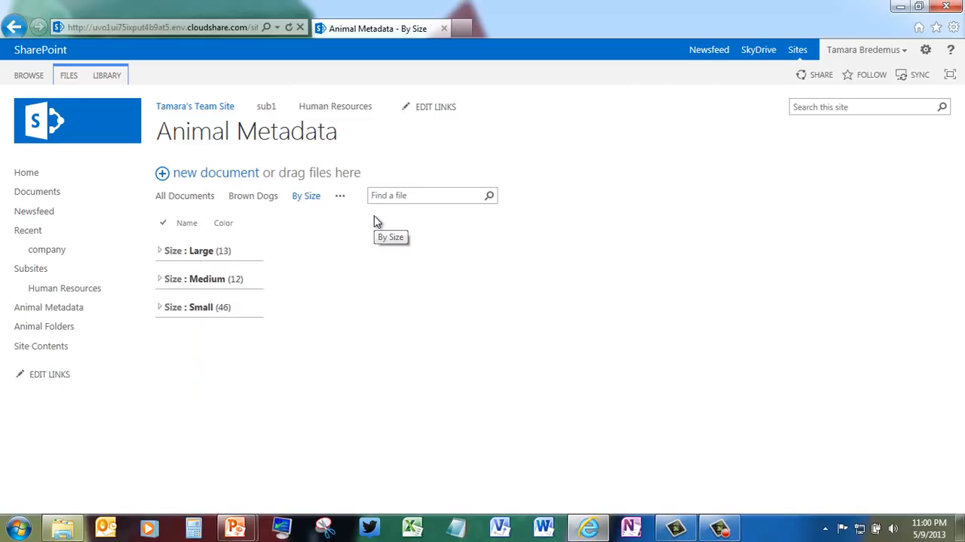
{"action": "left_click", "coordinate": [159, 308]}
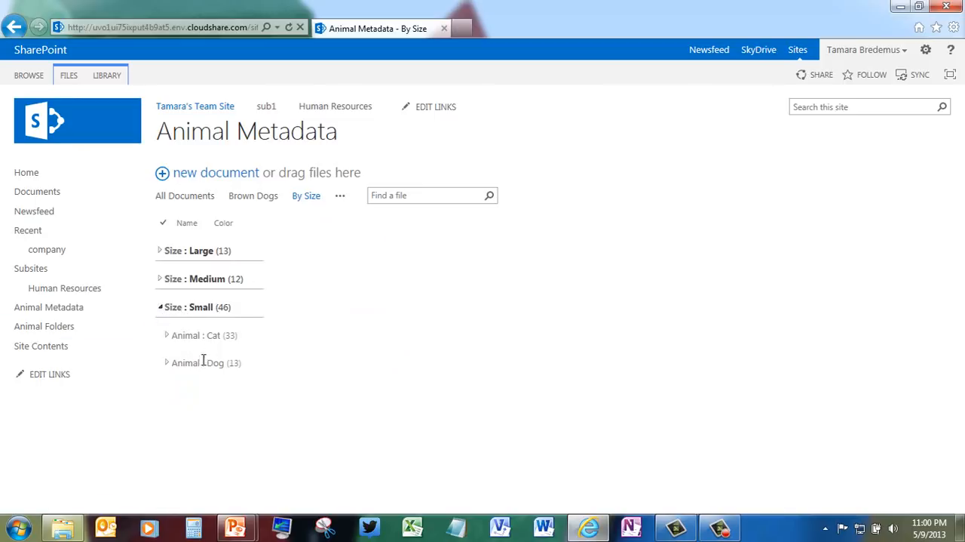
{"action": "left_click", "coordinate": [167, 336]}
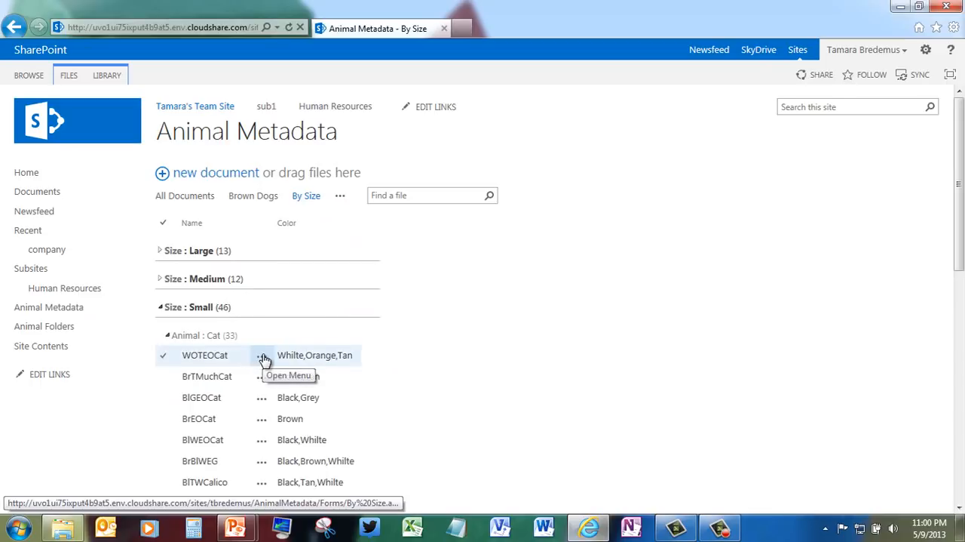
{"action": "left_click", "coordinate": [262, 356]}
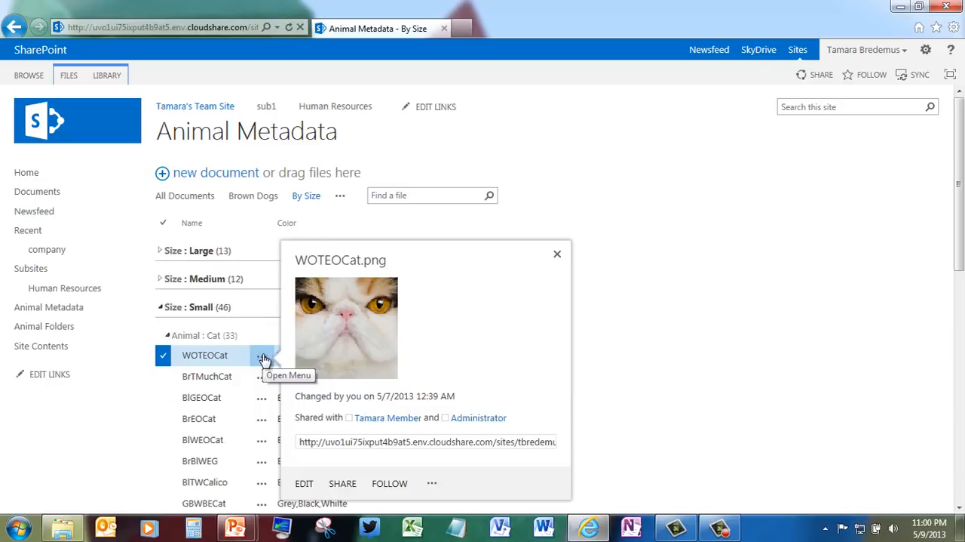
{"action": "left_click", "coordinate": [558, 254]}
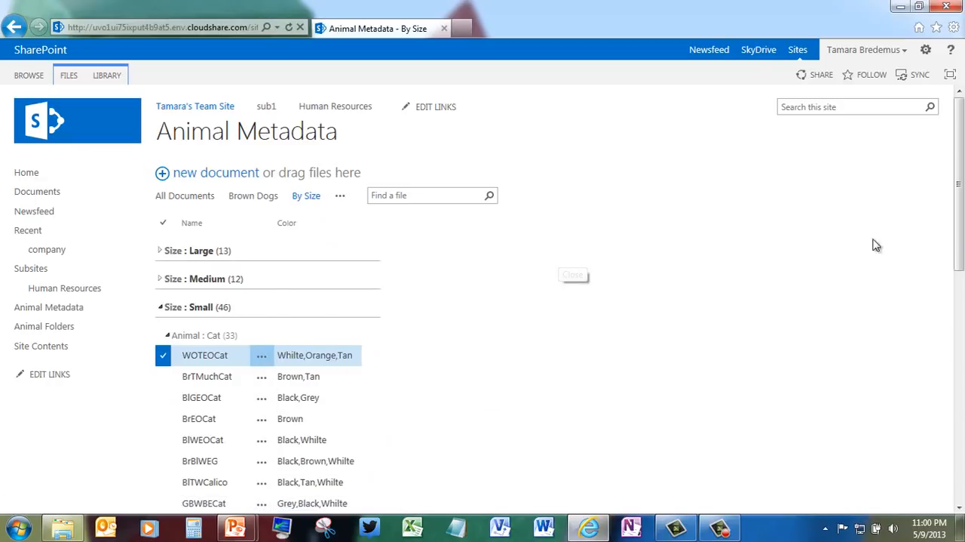
Step: Page to the remaining cats in the Small group, and preview the WTerrier image under Small > Dog
{"action": "left_click_drag", "start_coordinate": [960, 226], "coordinate": [963, 452]}
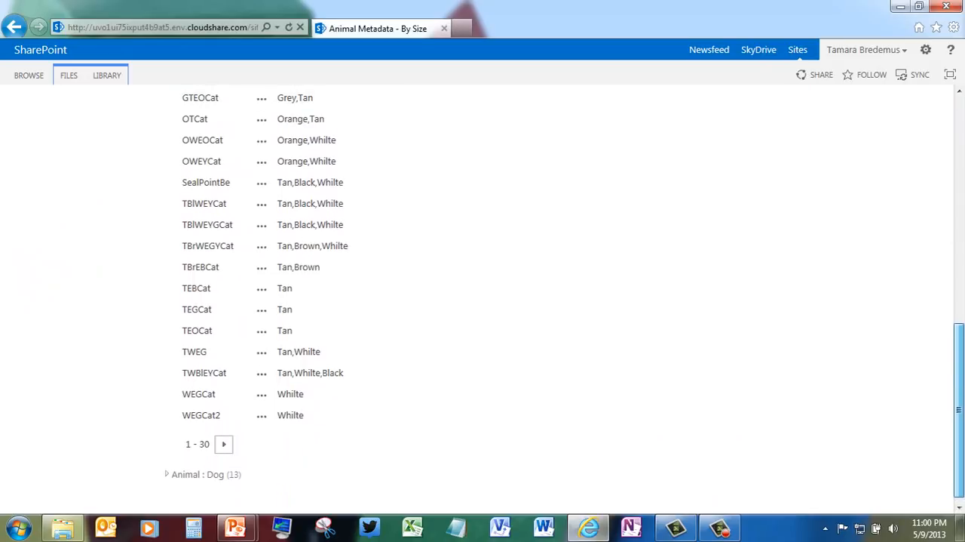
{"action": "left_click", "coordinate": [226, 447]}
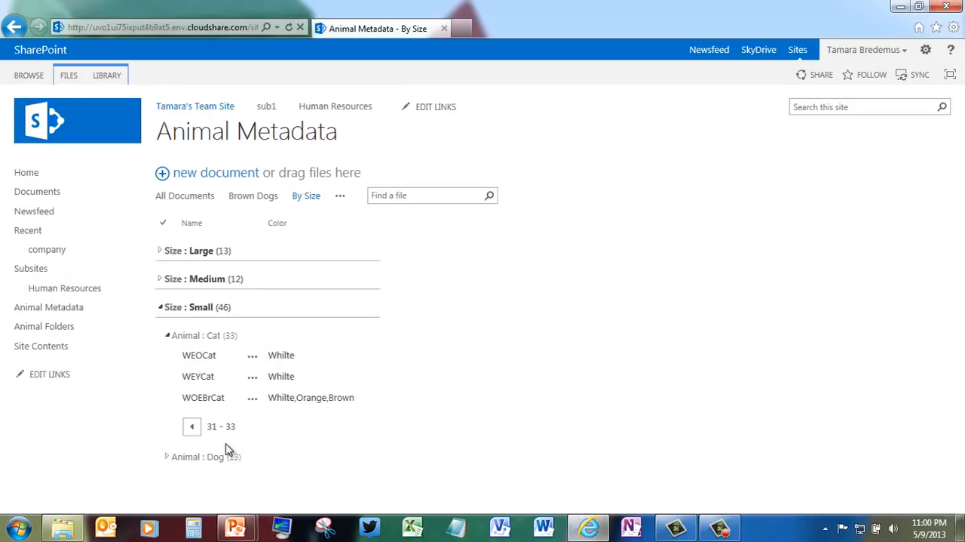
{"action": "left_click", "coordinate": [161, 308]}
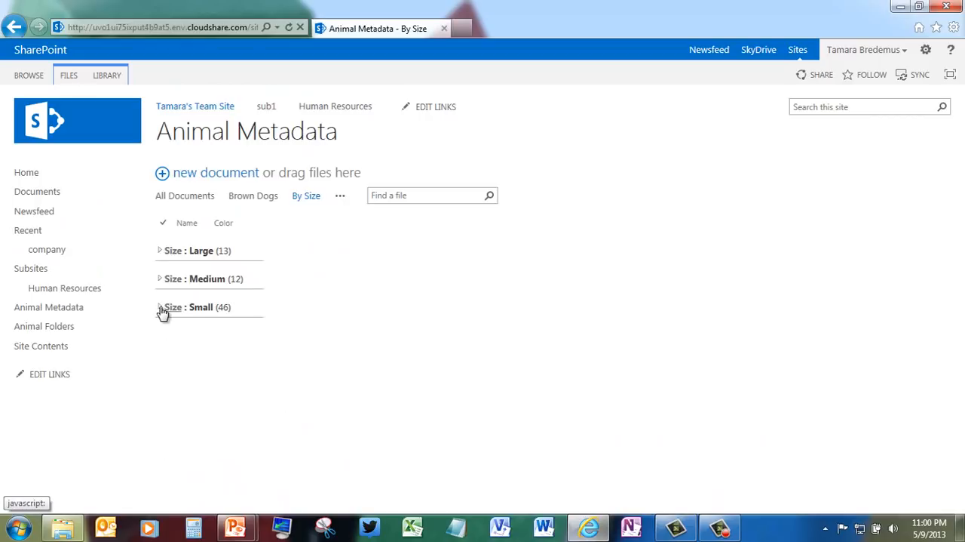
{"action": "left_click", "coordinate": [160, 308]}
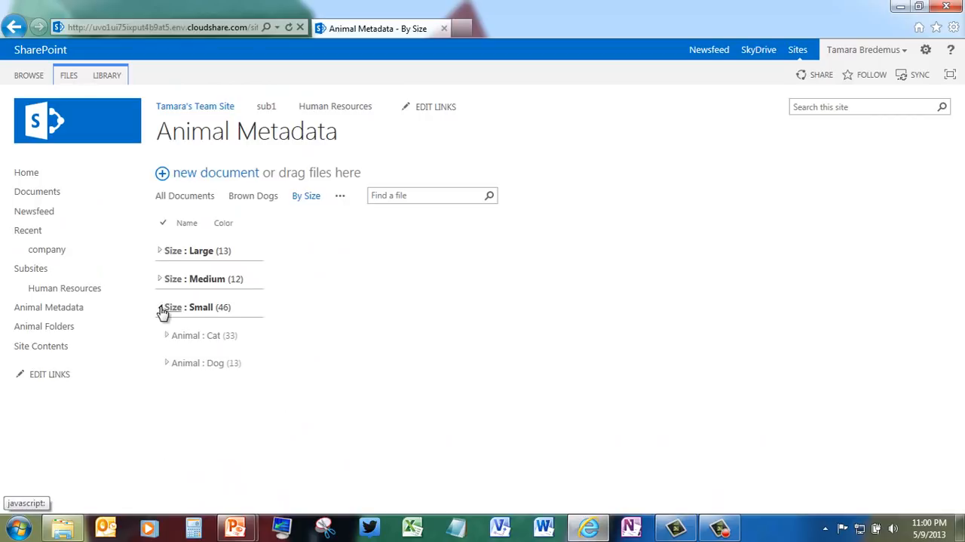
{"action": "left_click", "coordinate": [167, 364]}
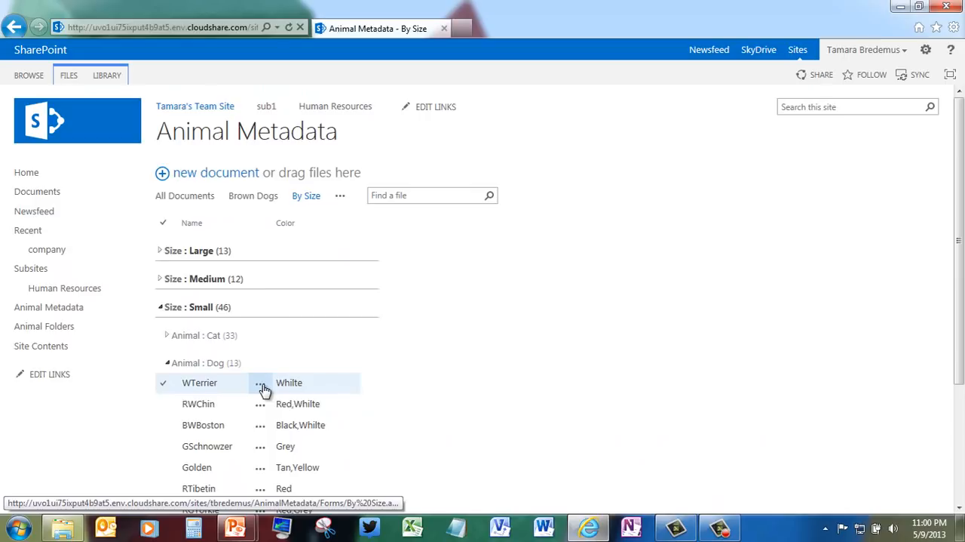
{"action": "left_click", "coordinate": [261, 386]}
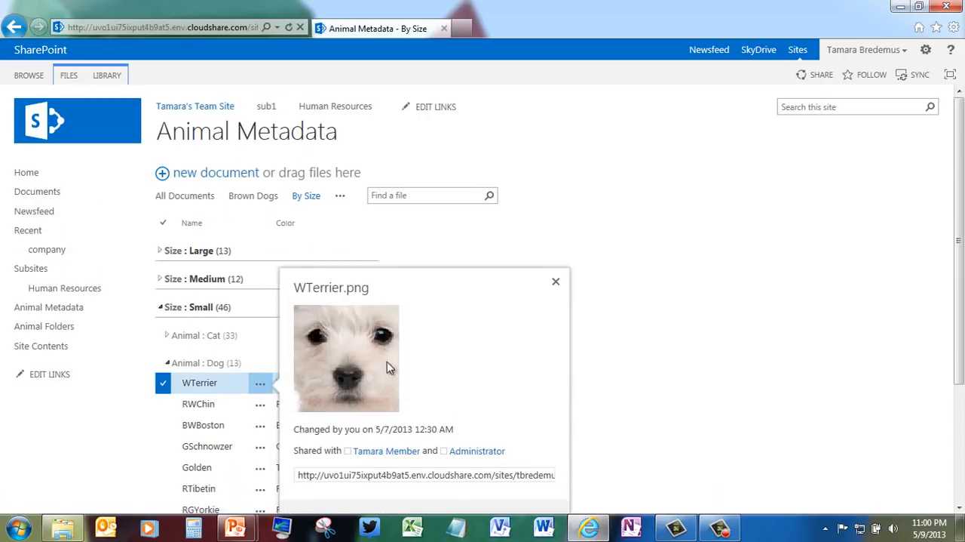
{"action": "left_click", "coordinate": [556, 282]}
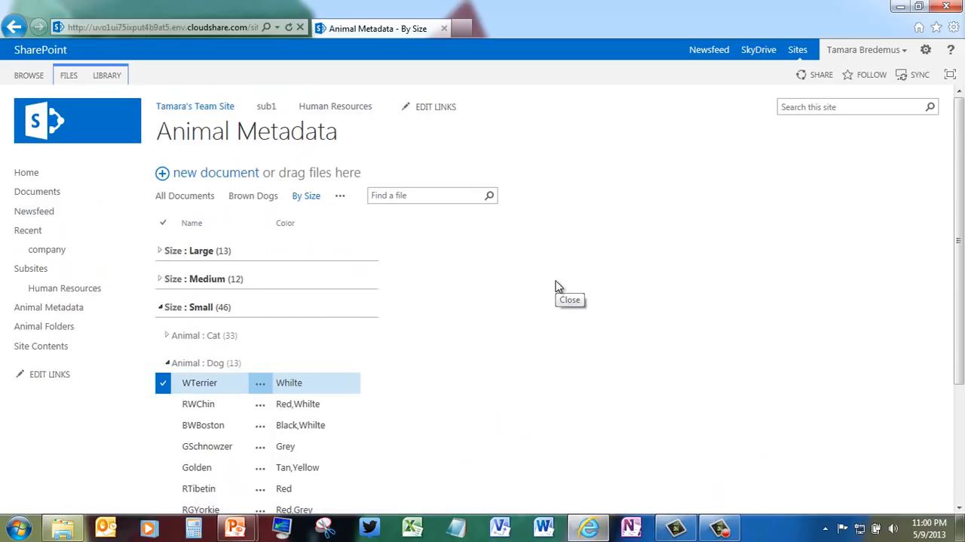
Step: Show the Brown Dogs view, and preview OBWTiger and TBCheeta under Cat > Large in the By Animal view
{"action": "left_click", "coordinate": [257, 196]}
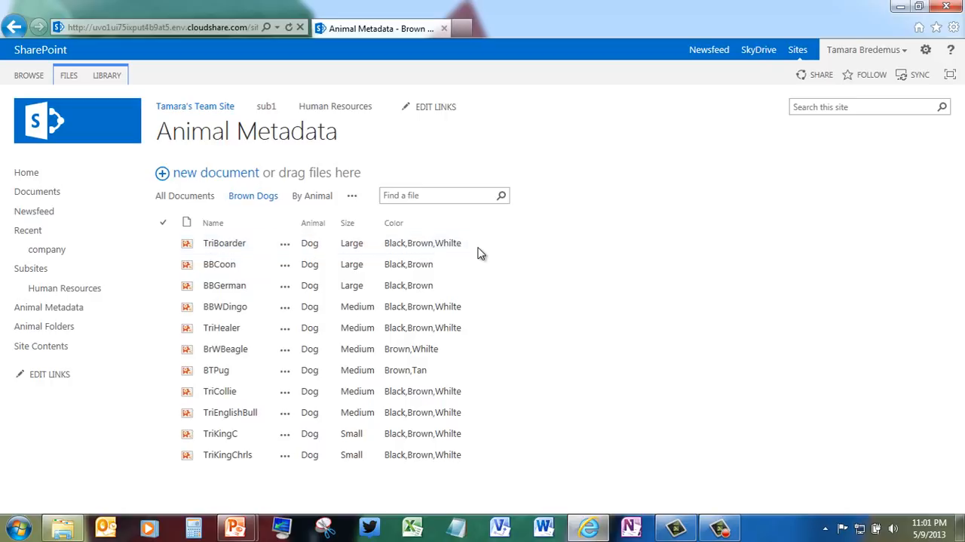
{"action": "left_click", "coordinate": [435, 246]}
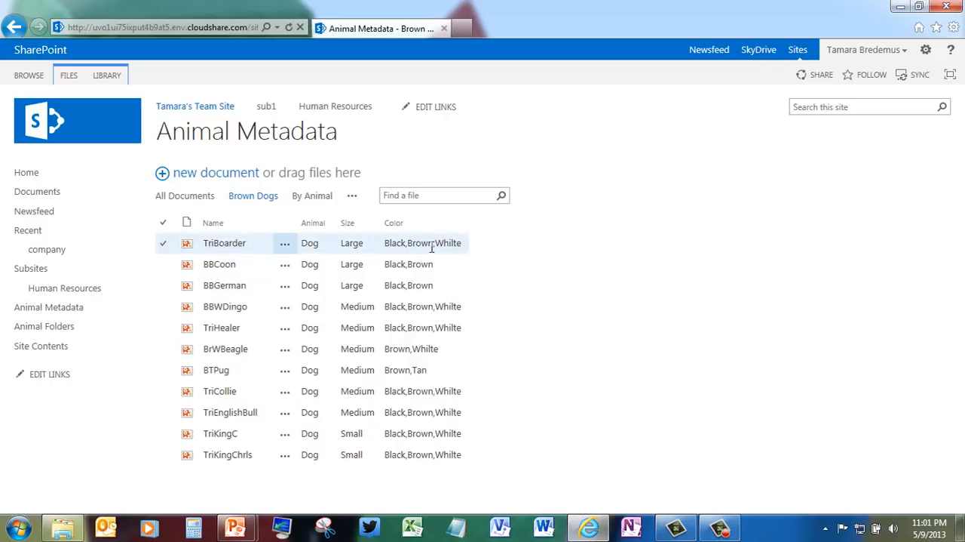
{"action": "left_click", "coordinate": [322, 197]}
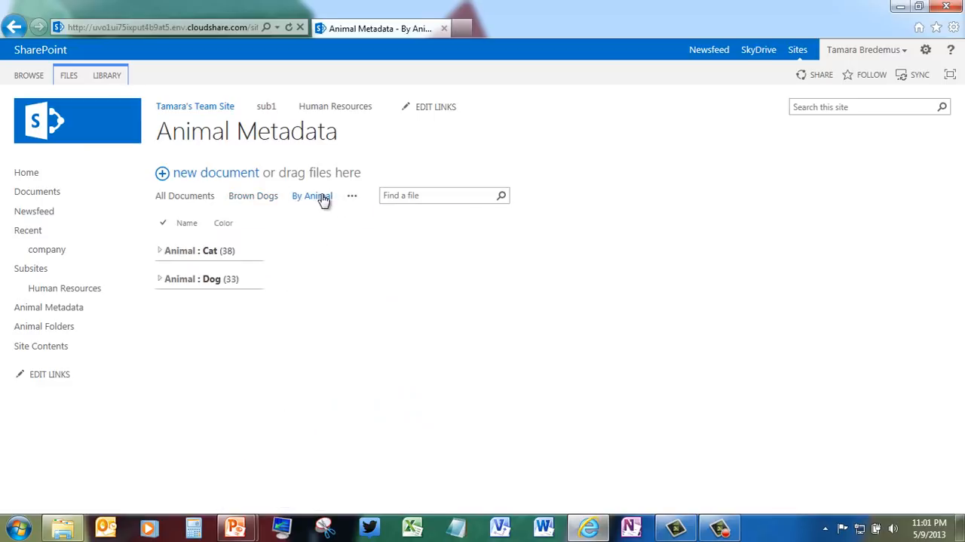
{"action": "left_click", "coordinate": [160, 252]}
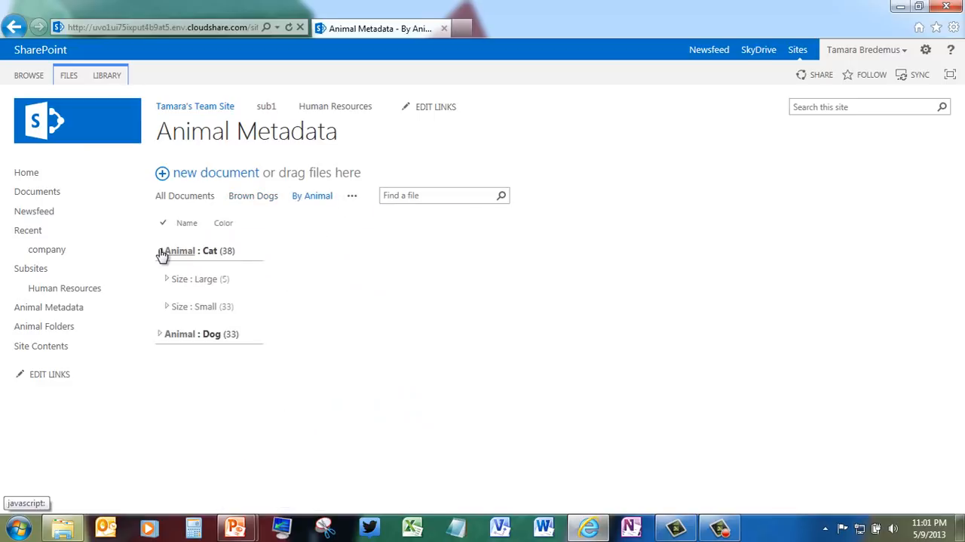
{"action": "left_click", "coordinate": [167, 279]}
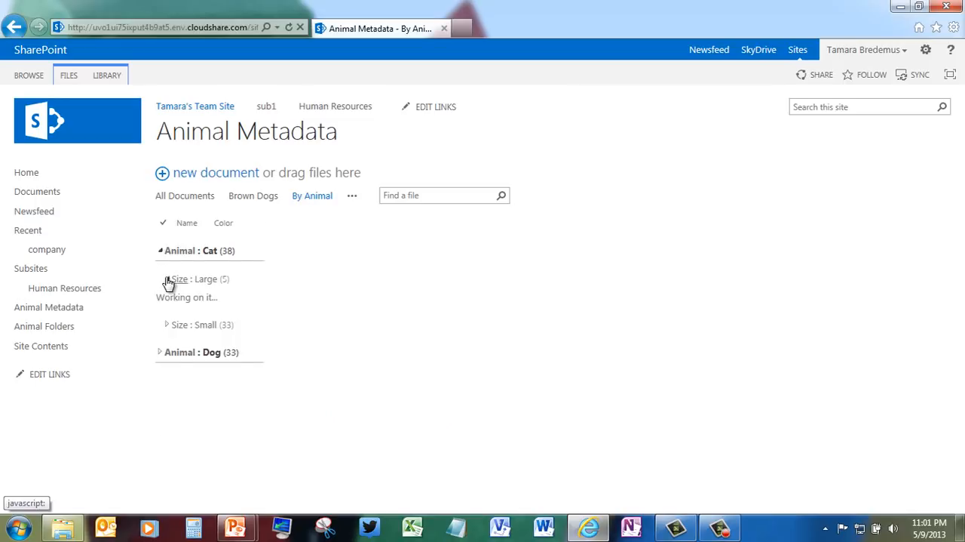
{"action": "left_click", "coordinate": [251, 301]}
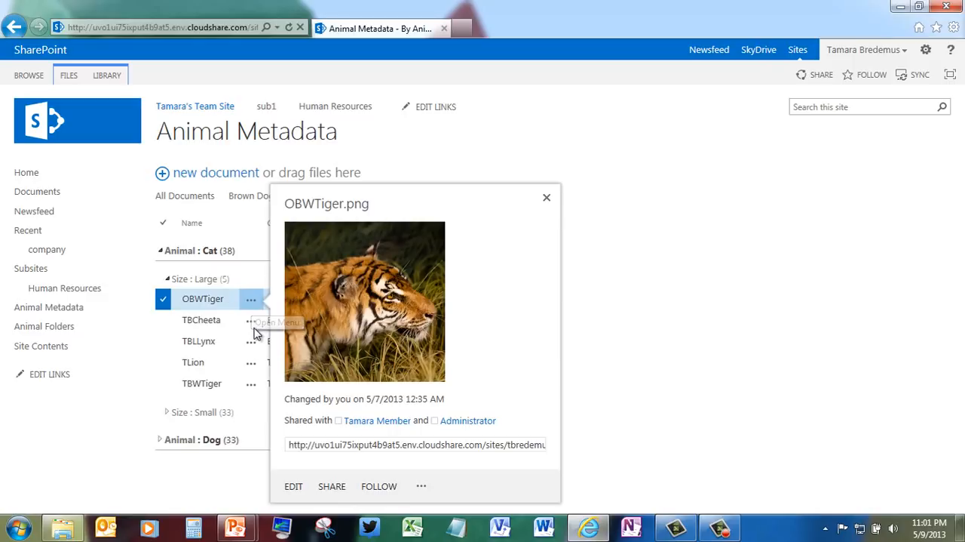
{"action": "left_click", "coordinate": [252, 323]}
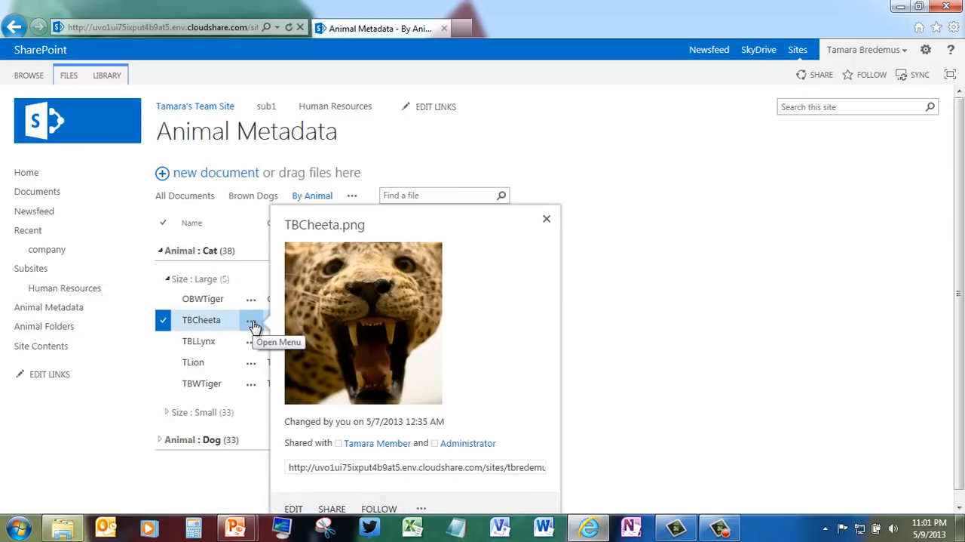
{"action": "left_click", "coordinate": [547, 219]}
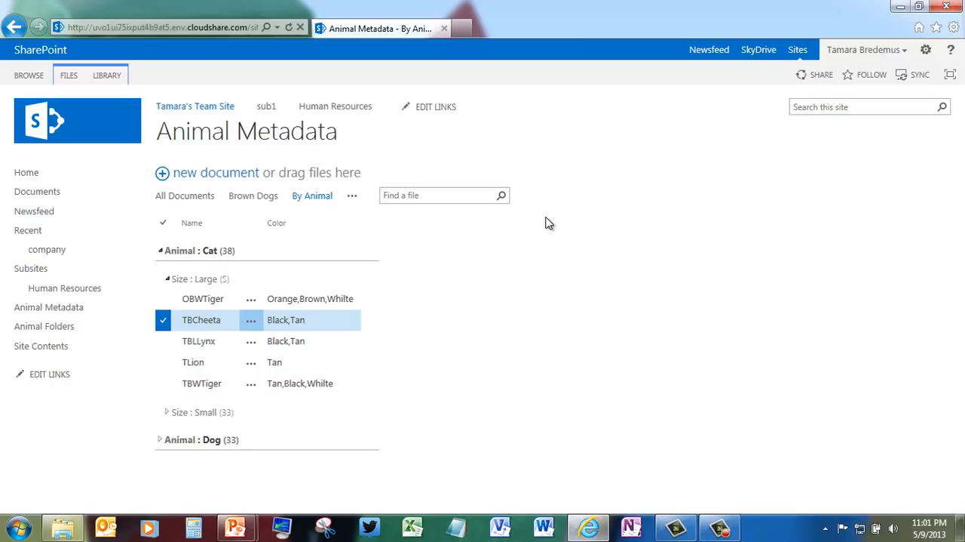
Step: Show all documents in Animal Metadata and open the Animal column's sort and filter options
{"action": "left_click", "coordinate": [205, 140]}
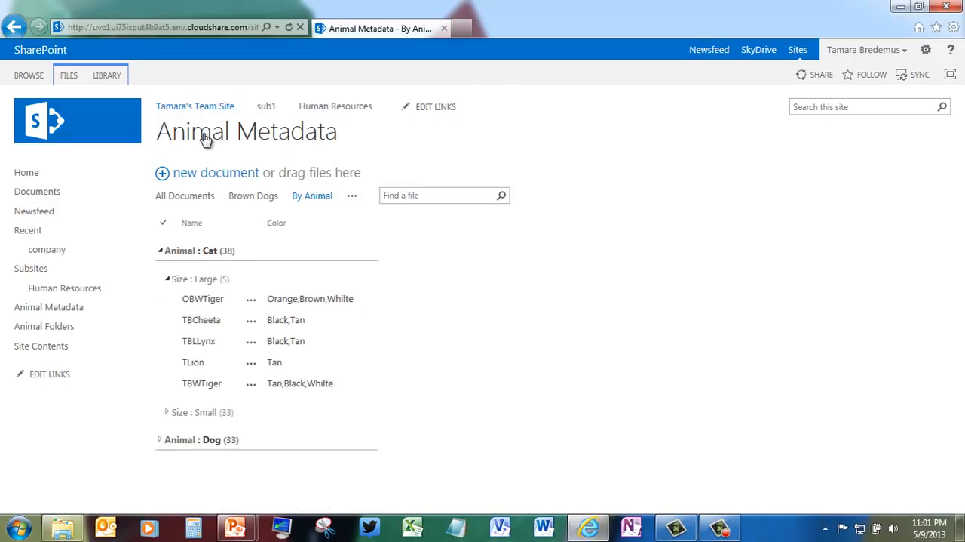
{"action": "left_click", "coordinate": [205, 139]}
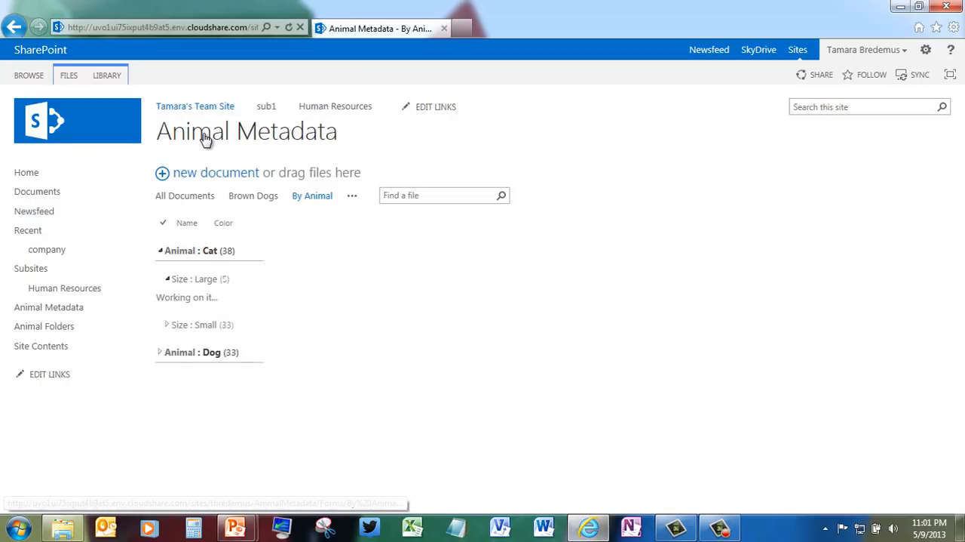
{"action": "left_click", "coordinate": [184, 201]}
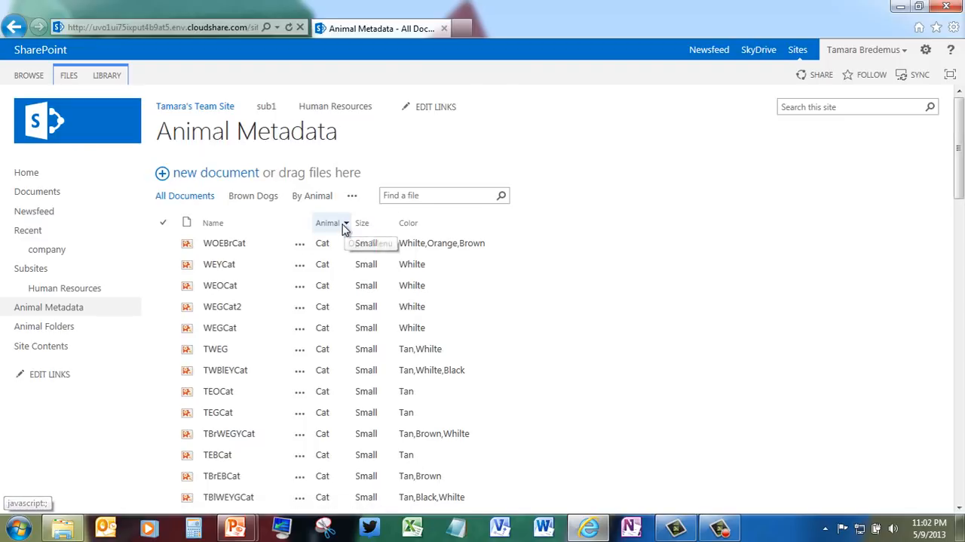
{"action": "left_click", "coordinate": [347, 224]}
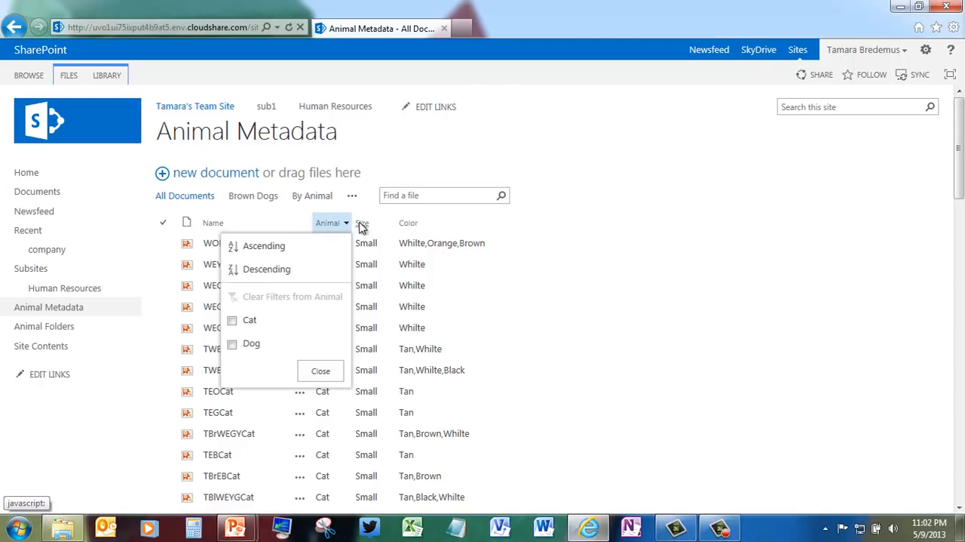
Step: Compare the By Animal view with the top level of Animal Folders, and reopen the Animal Metadata library
{"action": "left_click", "coordinate": [315, 198]}
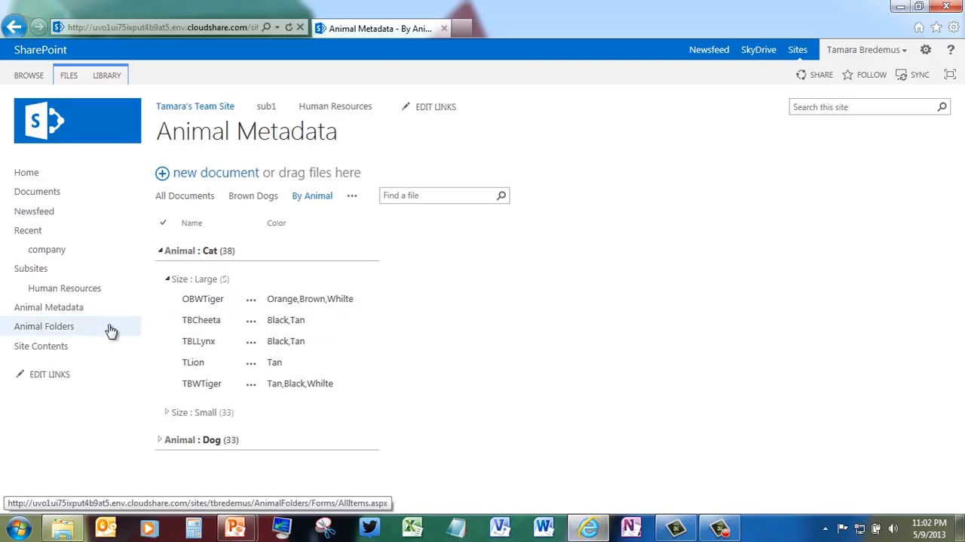
{"action": "left_click", "coordinate": [67, 334]}
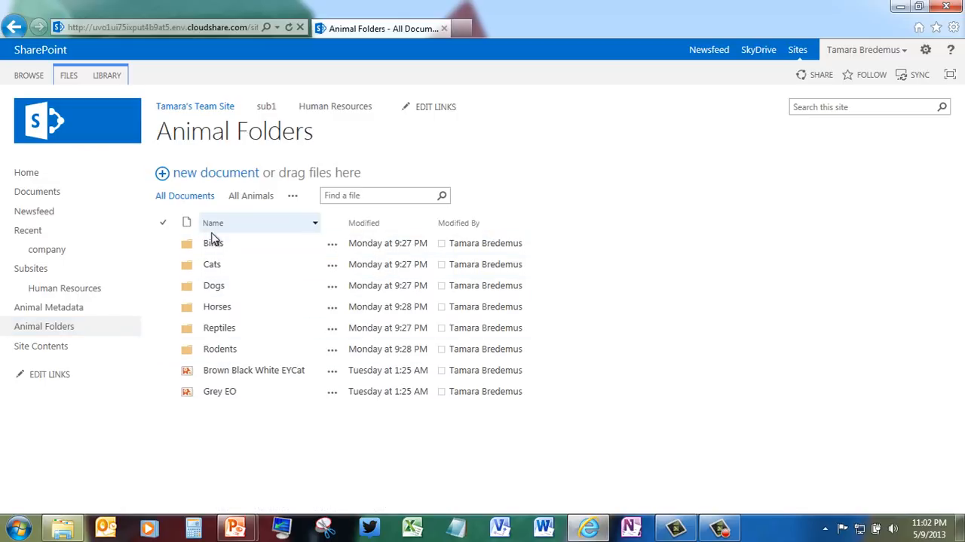
{"action": "left_click", "coordinate": [59, 310]}
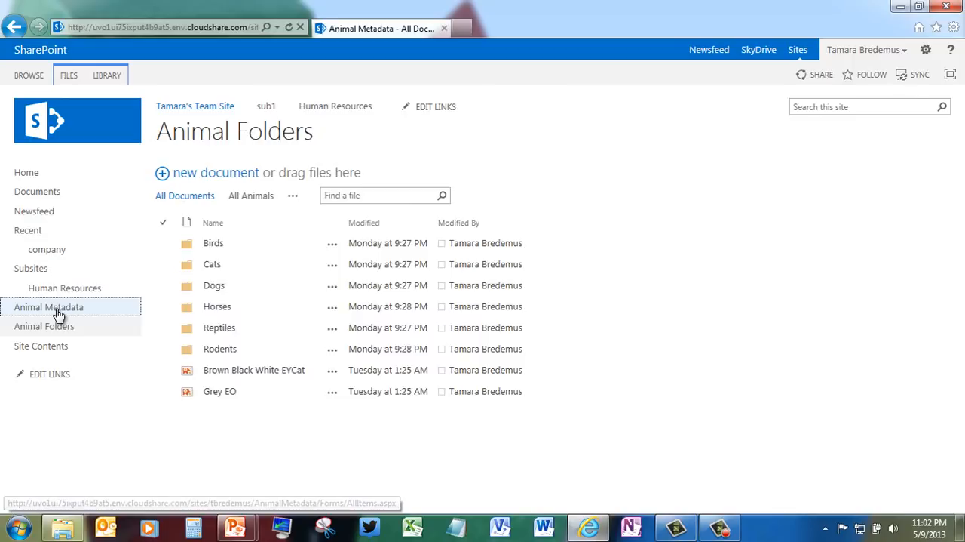